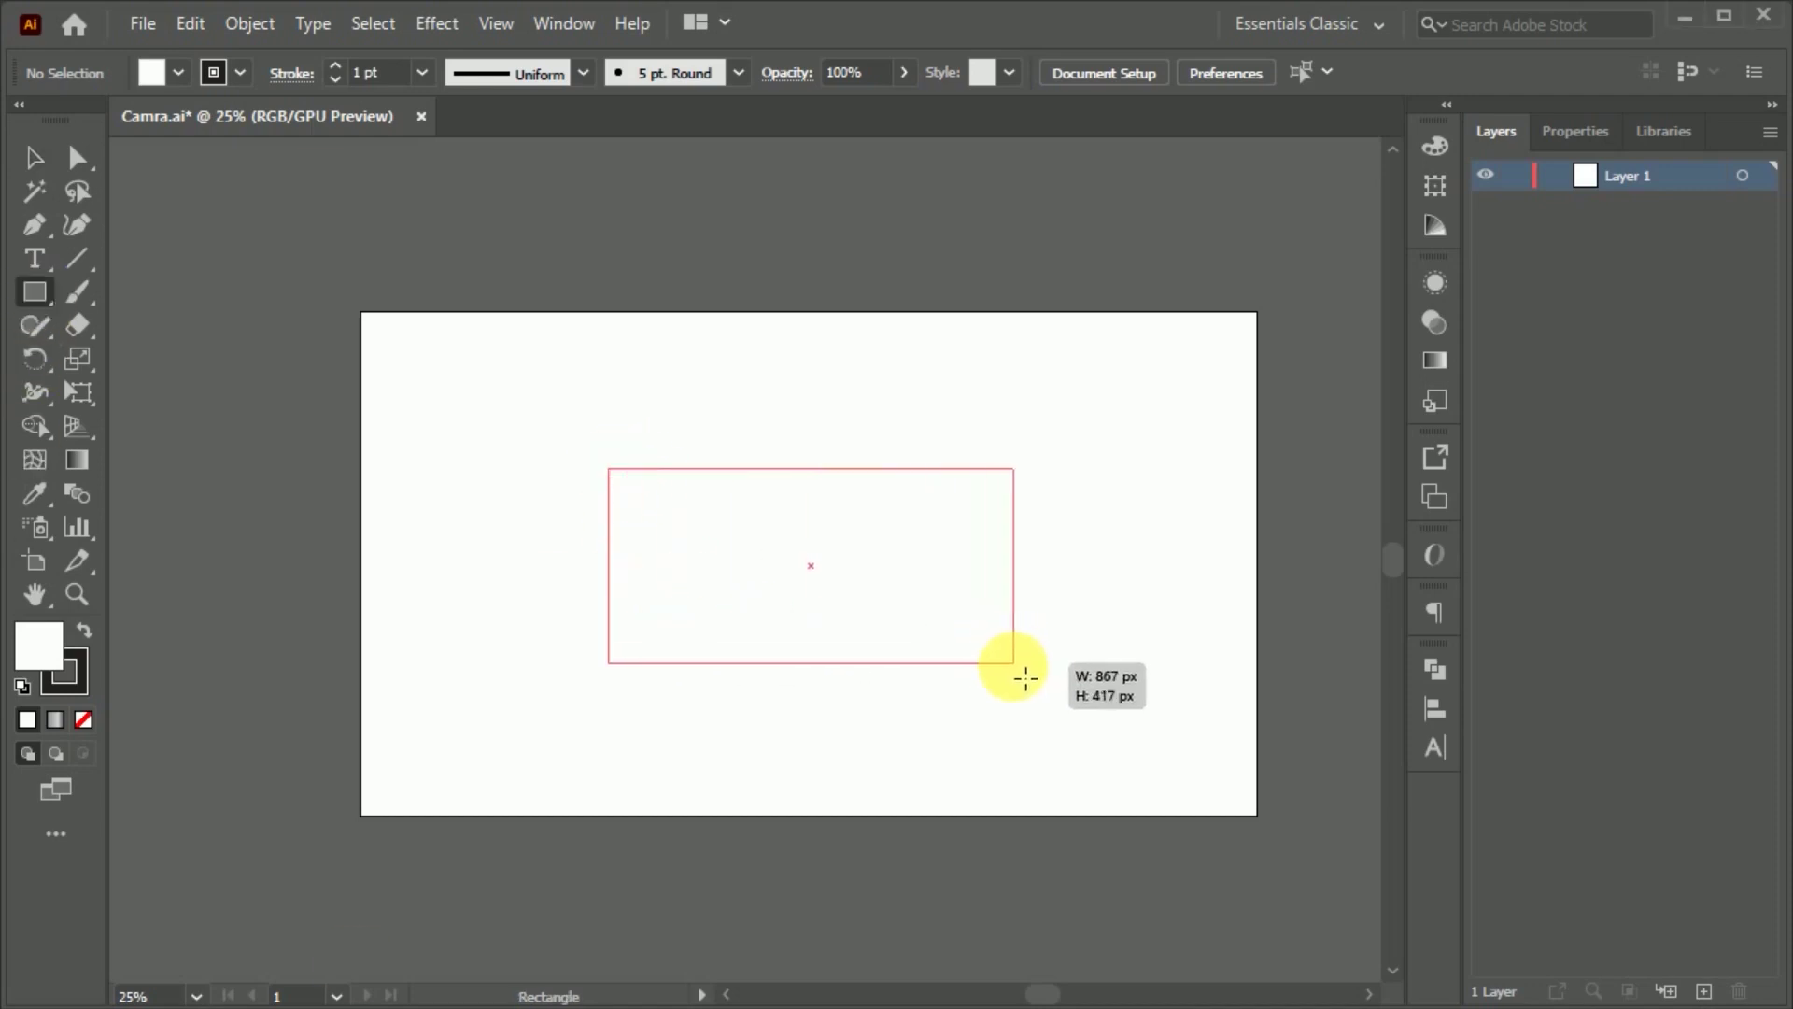
Step: Draw the wide camera body rectangle with a 5 pt outline
left_click_drag(672, 637, 1019, 677)
left_click(422, 73)
left_click(440, 288)
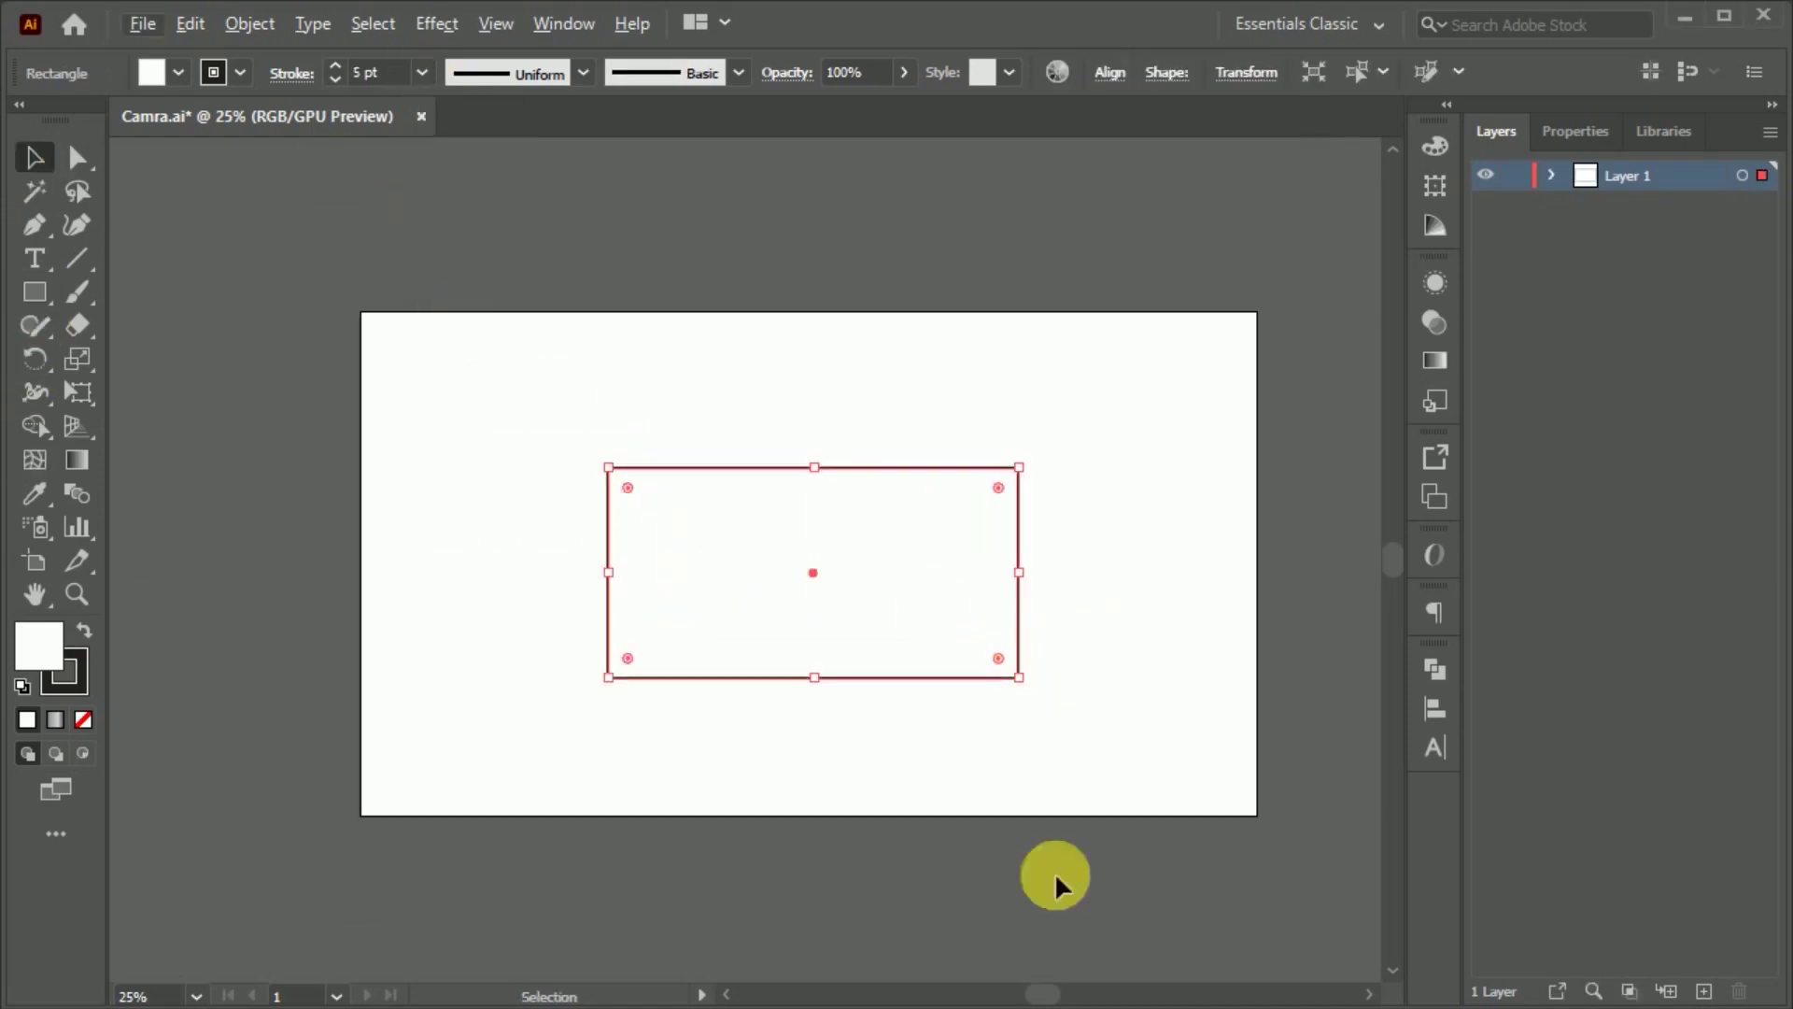
left_click(1090, 642)
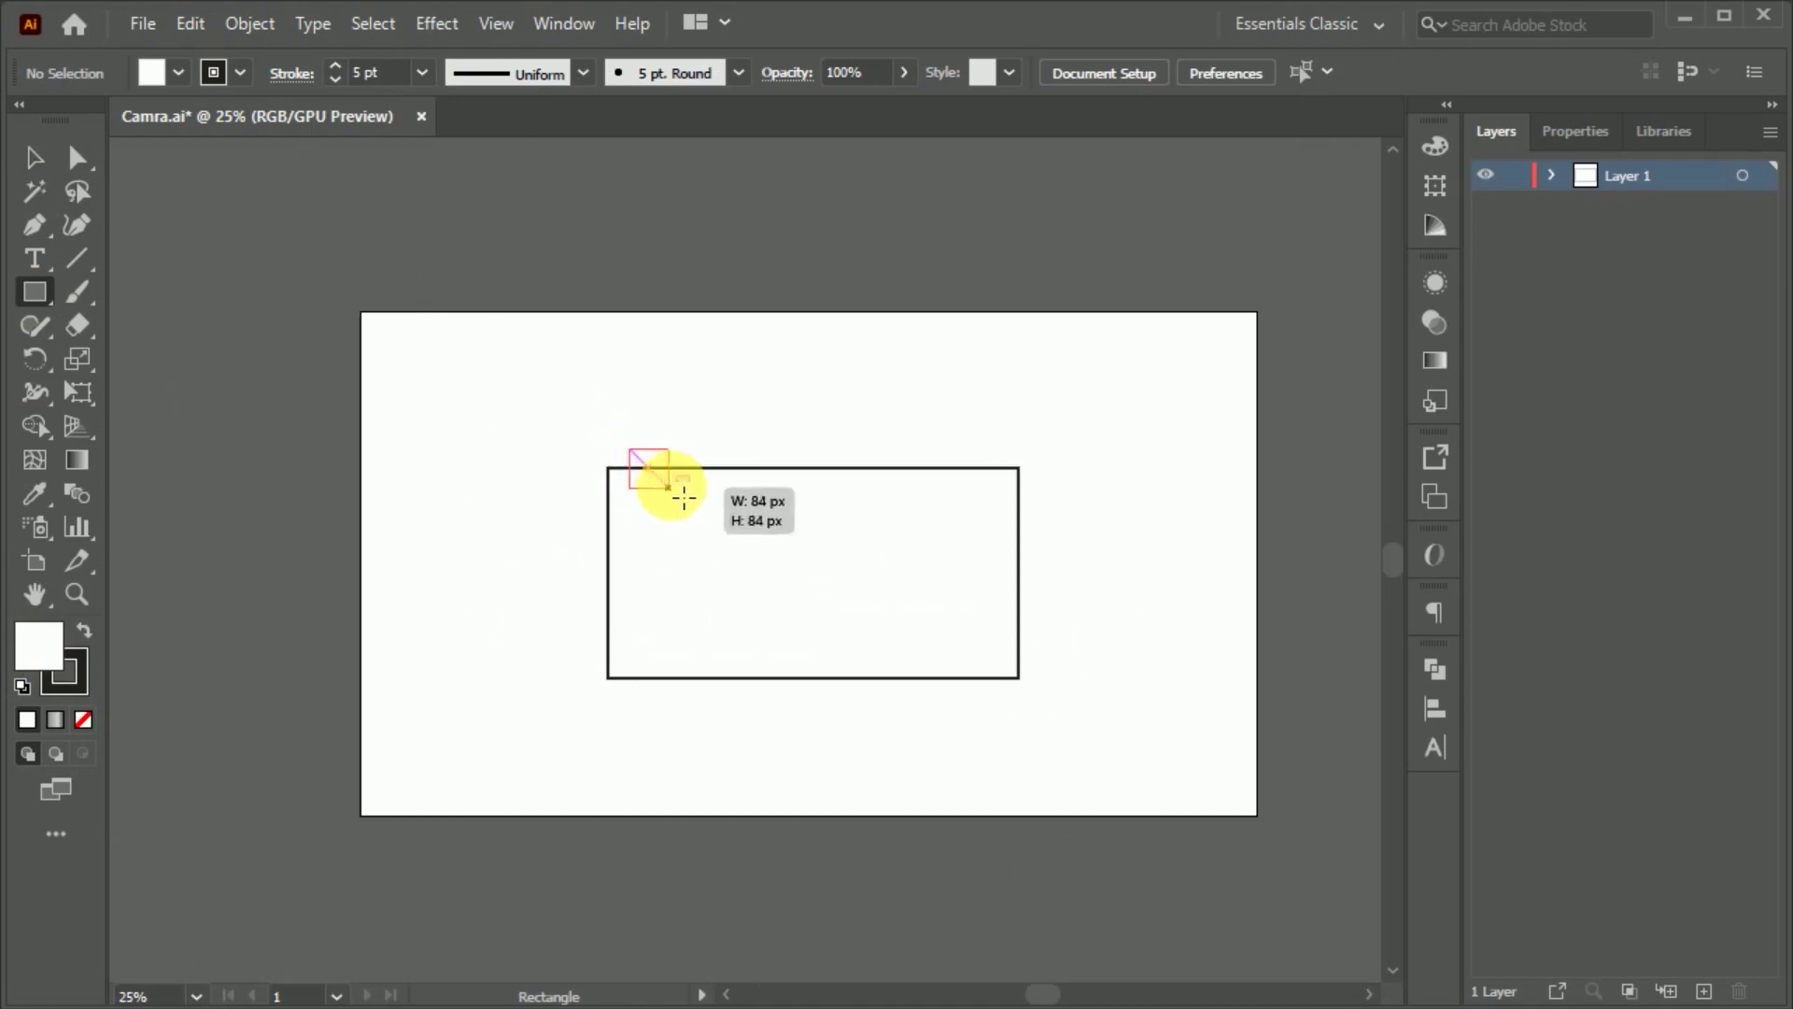
Step: Draw a small tab on the body's top-left edge and copy it to the right along the top
left_click_drag(722, 496, 722, 496)
key("v")
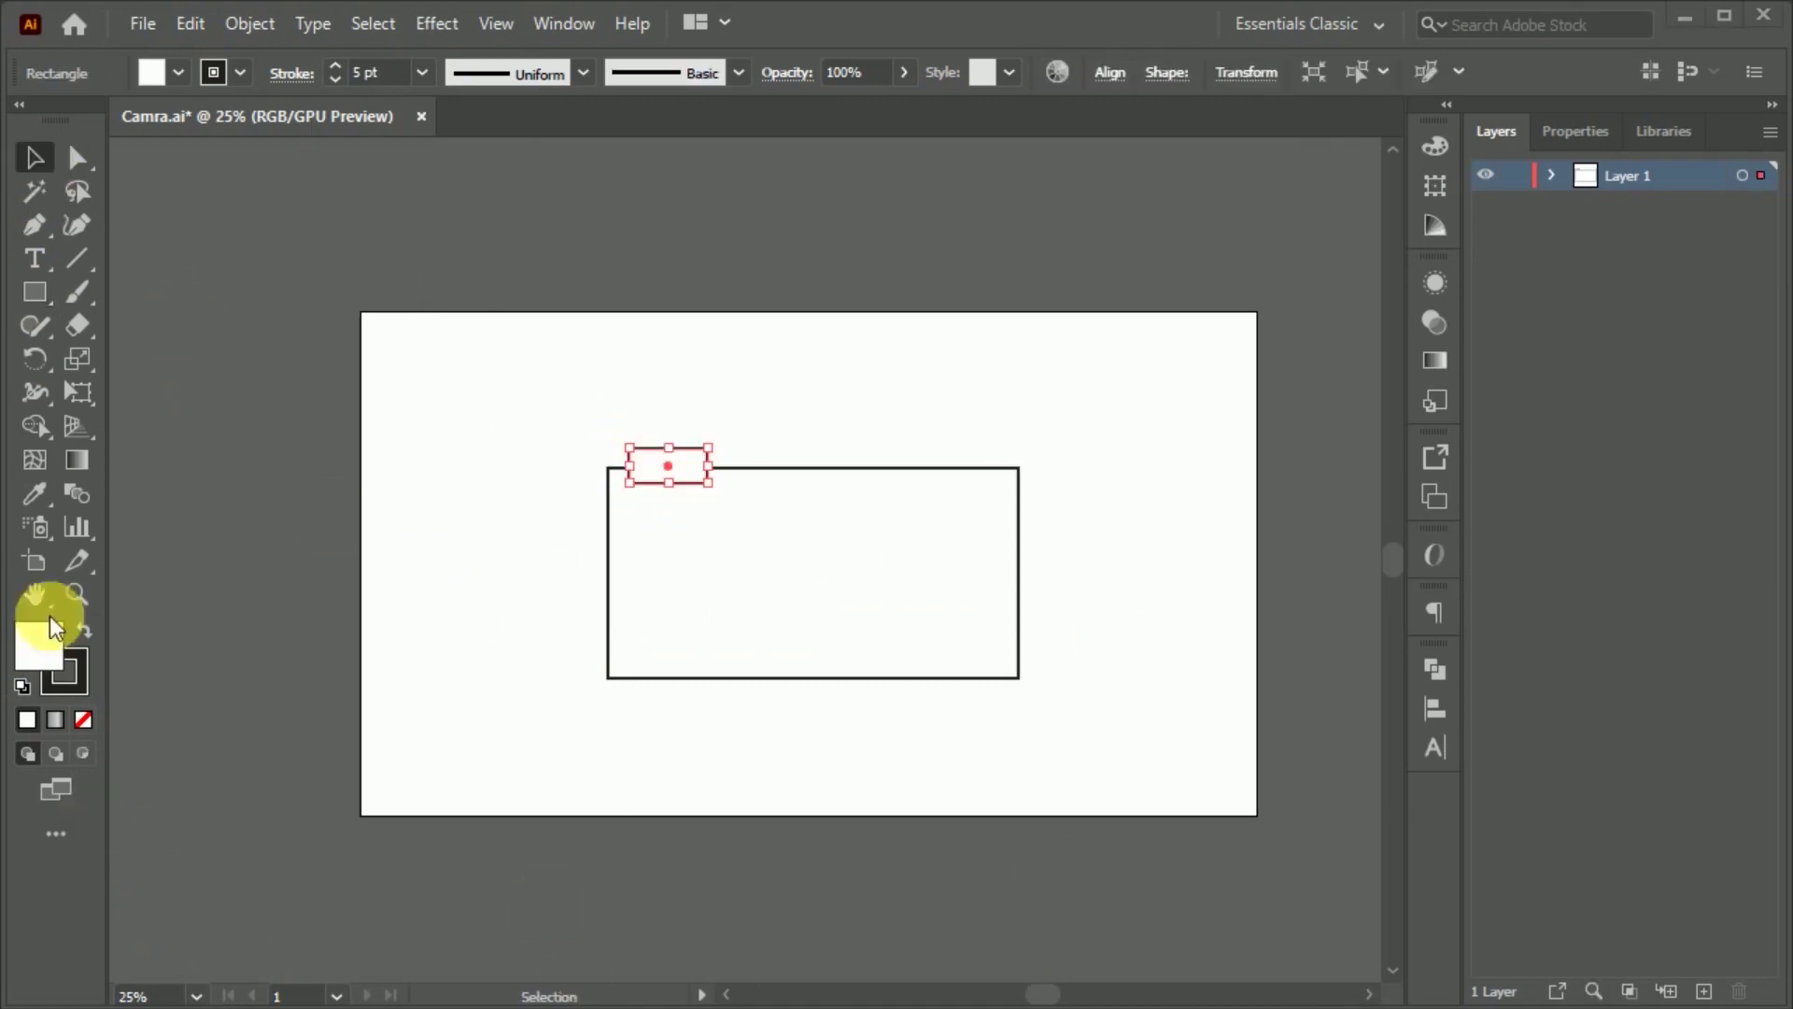
left_click_drag(699, 464, 988, 480)
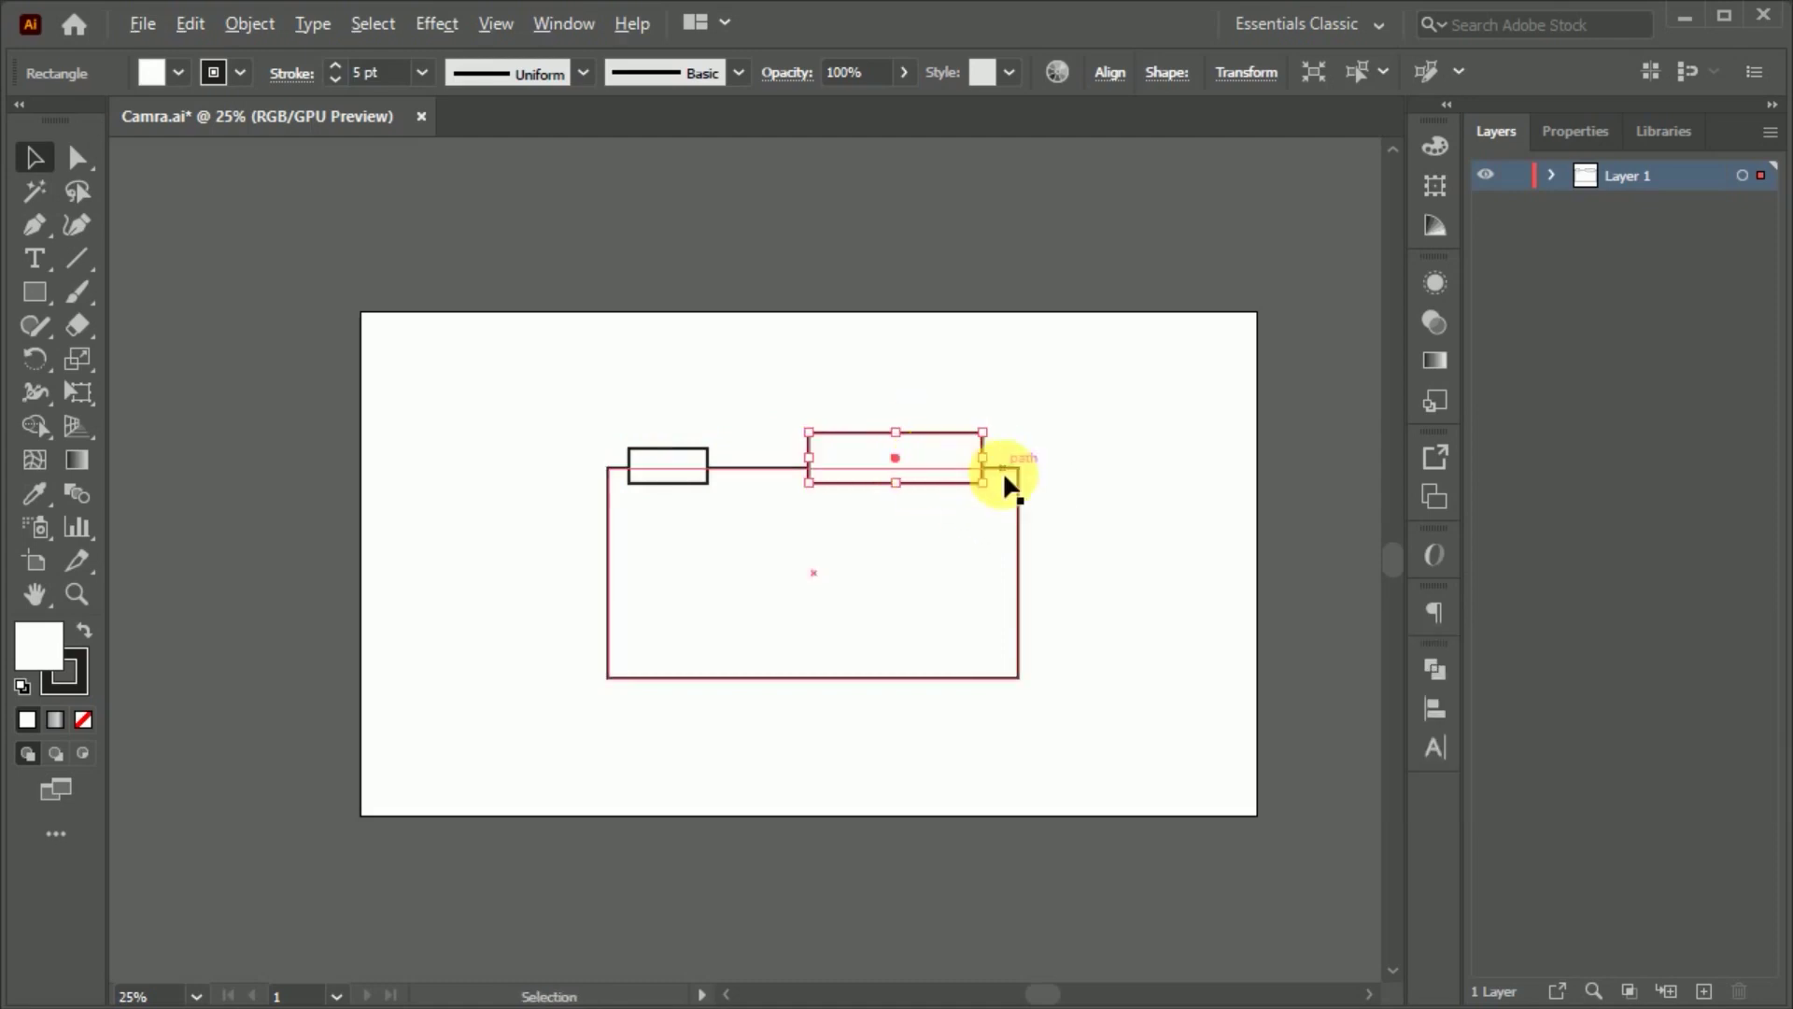
scroll(1007, 483, "up", 1)
Step: Pull the copy's two top corners inward to form a trapezoid hump
key("a")
left_click(873, 461)
left_click(744, 421)
left_click_drag(745, 421, 757, 420)
left_click_drag(976, 422, 929, 422)
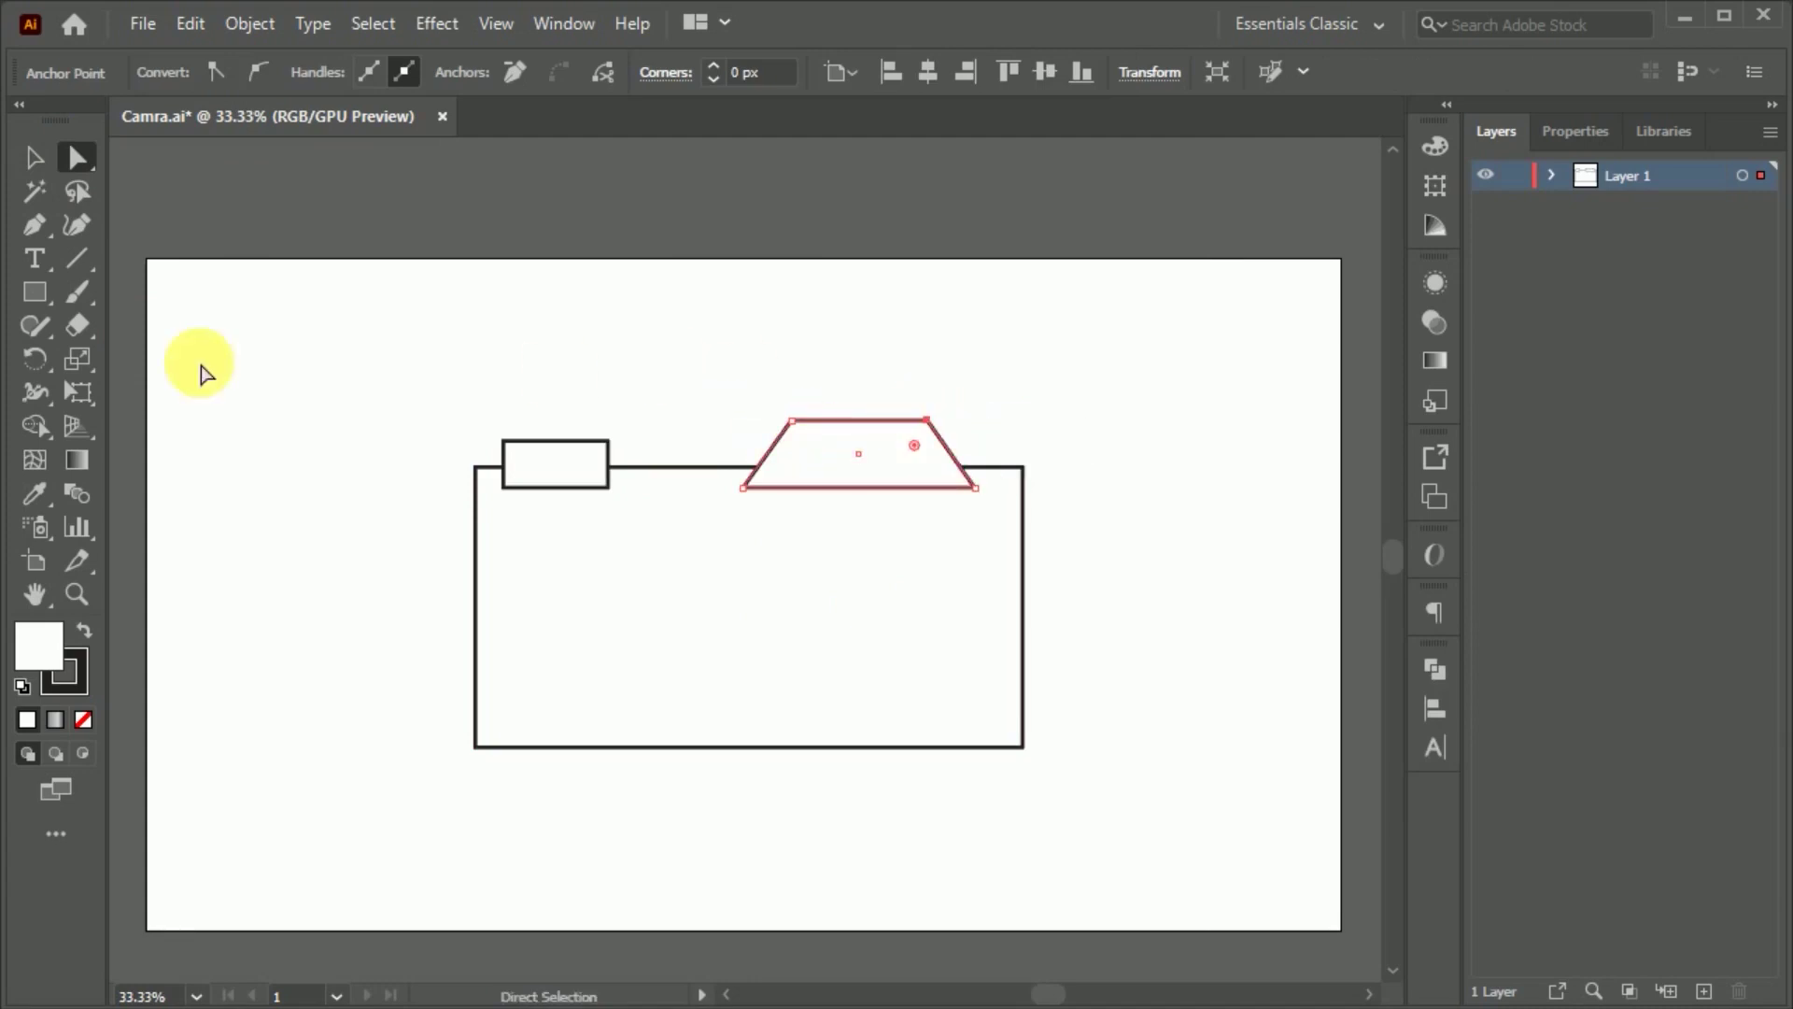
left_click(200, 368)
Step: Send the small tab and the trapezoid behind the camera body
key("v")
left_click(603, 723)
left_click(766, 458)
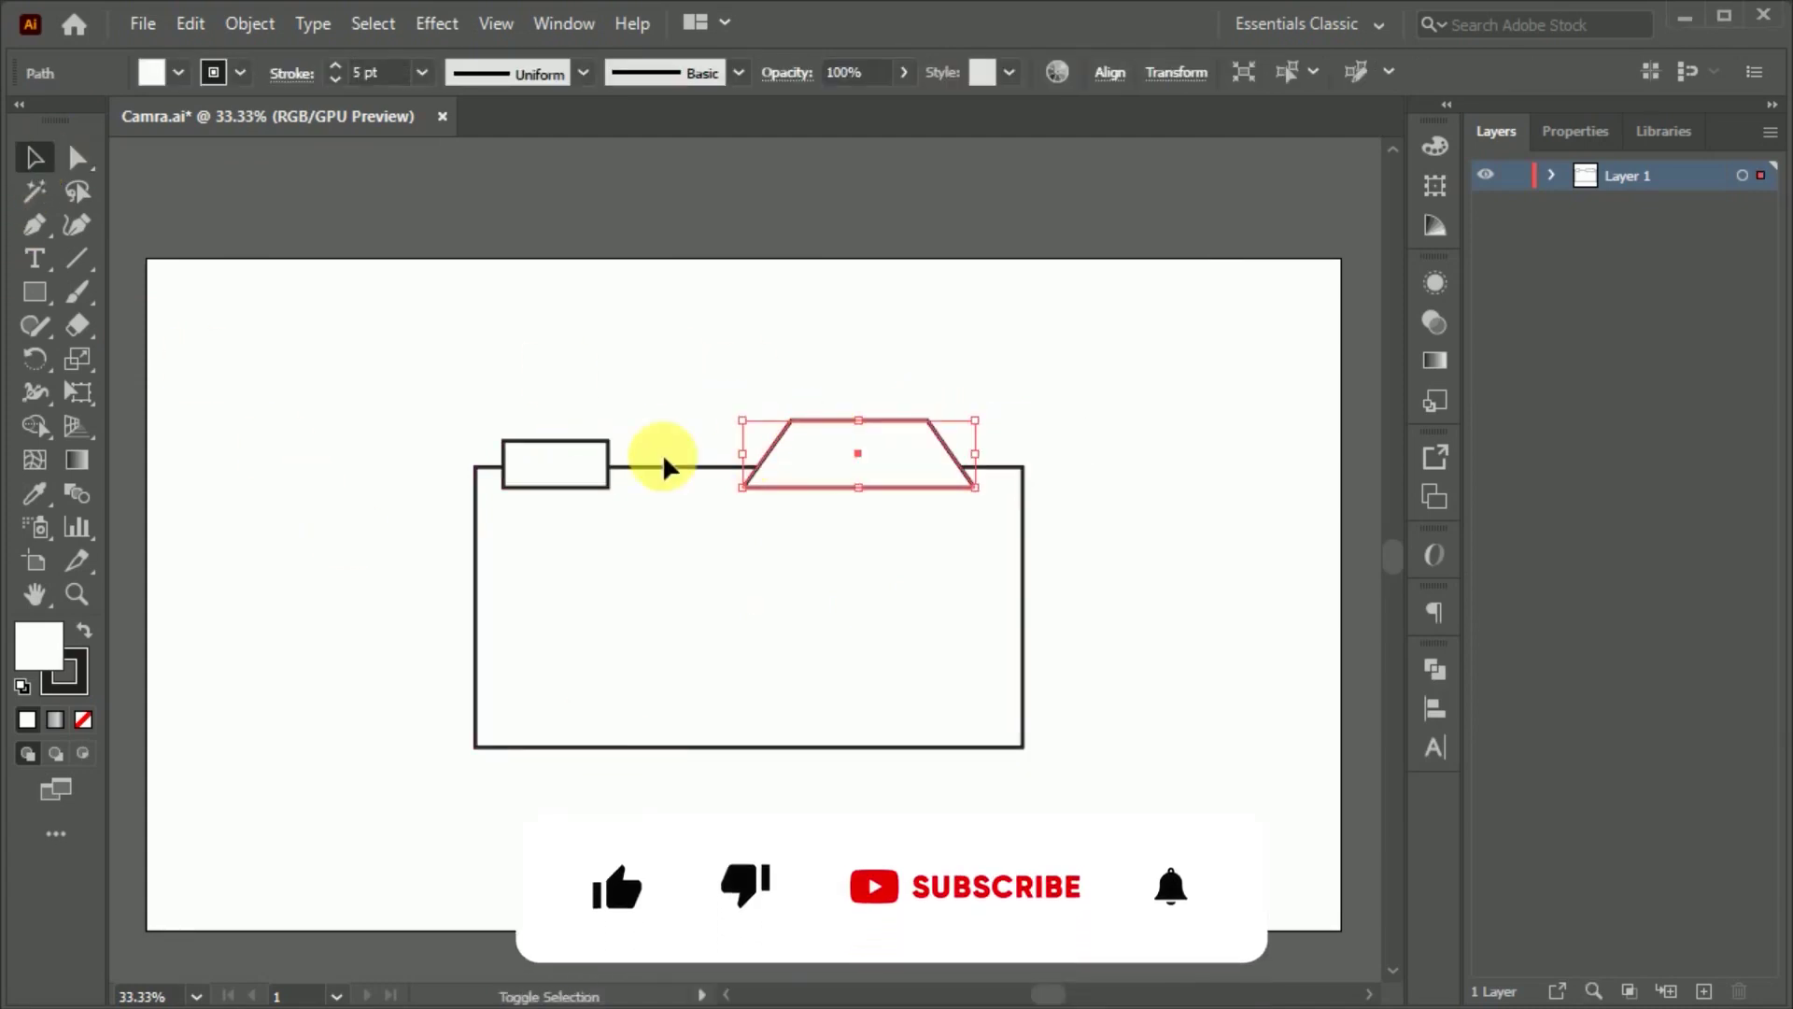
left_click(594, 461, "shift")
key("ctrl+shift+bracketleft")
left_click(679, 399)
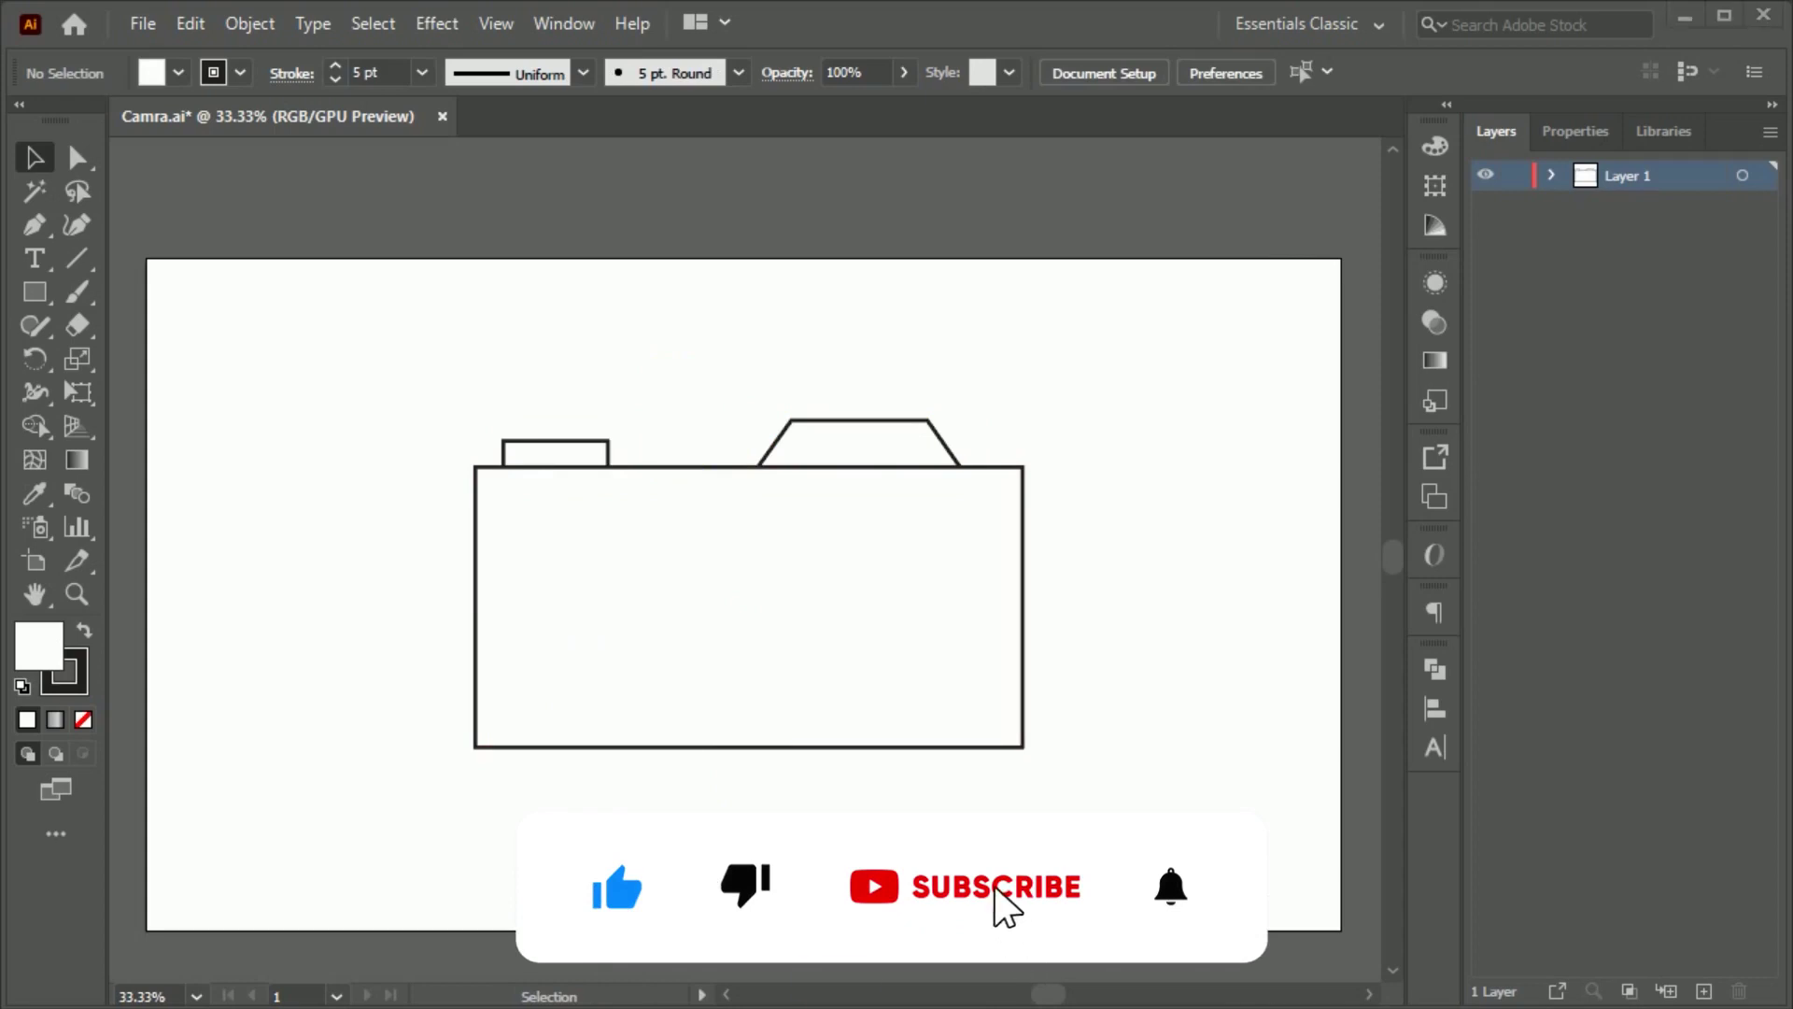
left_click(35, 291)
Step: Draw a thin full-width strip across the upper body and copy it down near the bottom
mouse_move(476, 525)
left_mouse_down()
mouse_move(631, 544)
mouse_move(1024, 539)
left_mouse_up()
key("v")
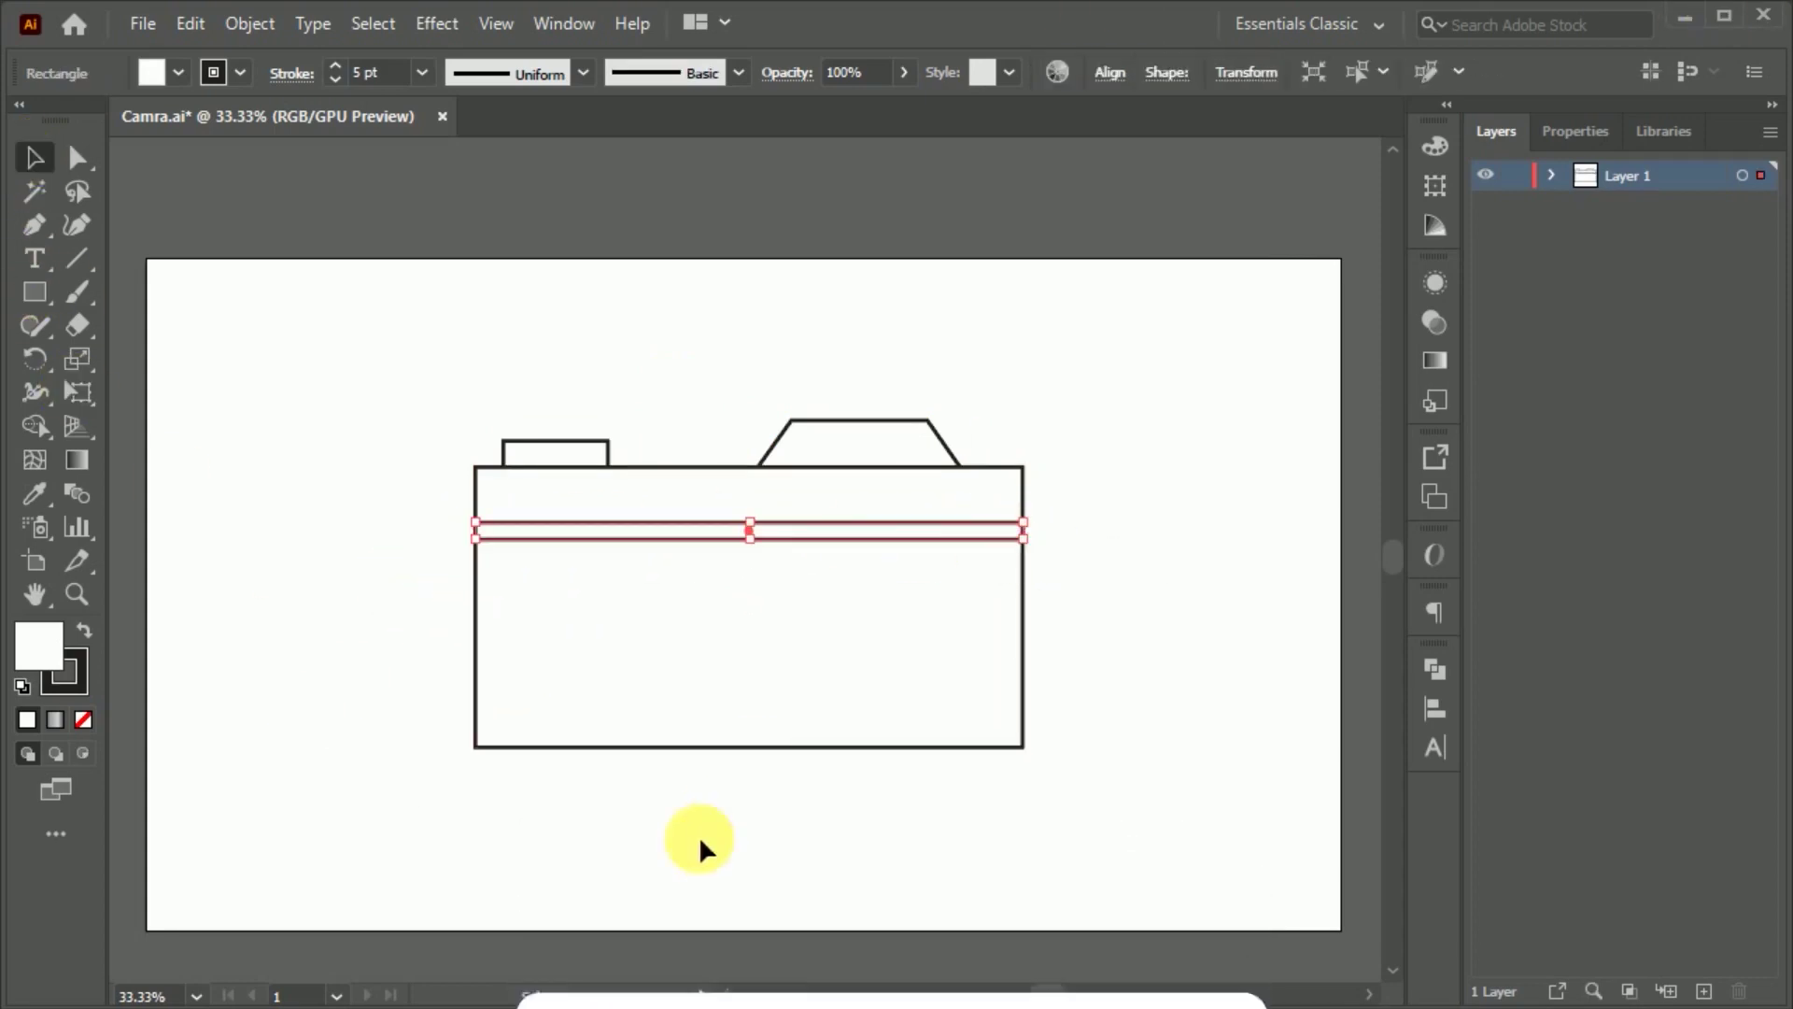
left_click_drag(707, 537, 707, 696)
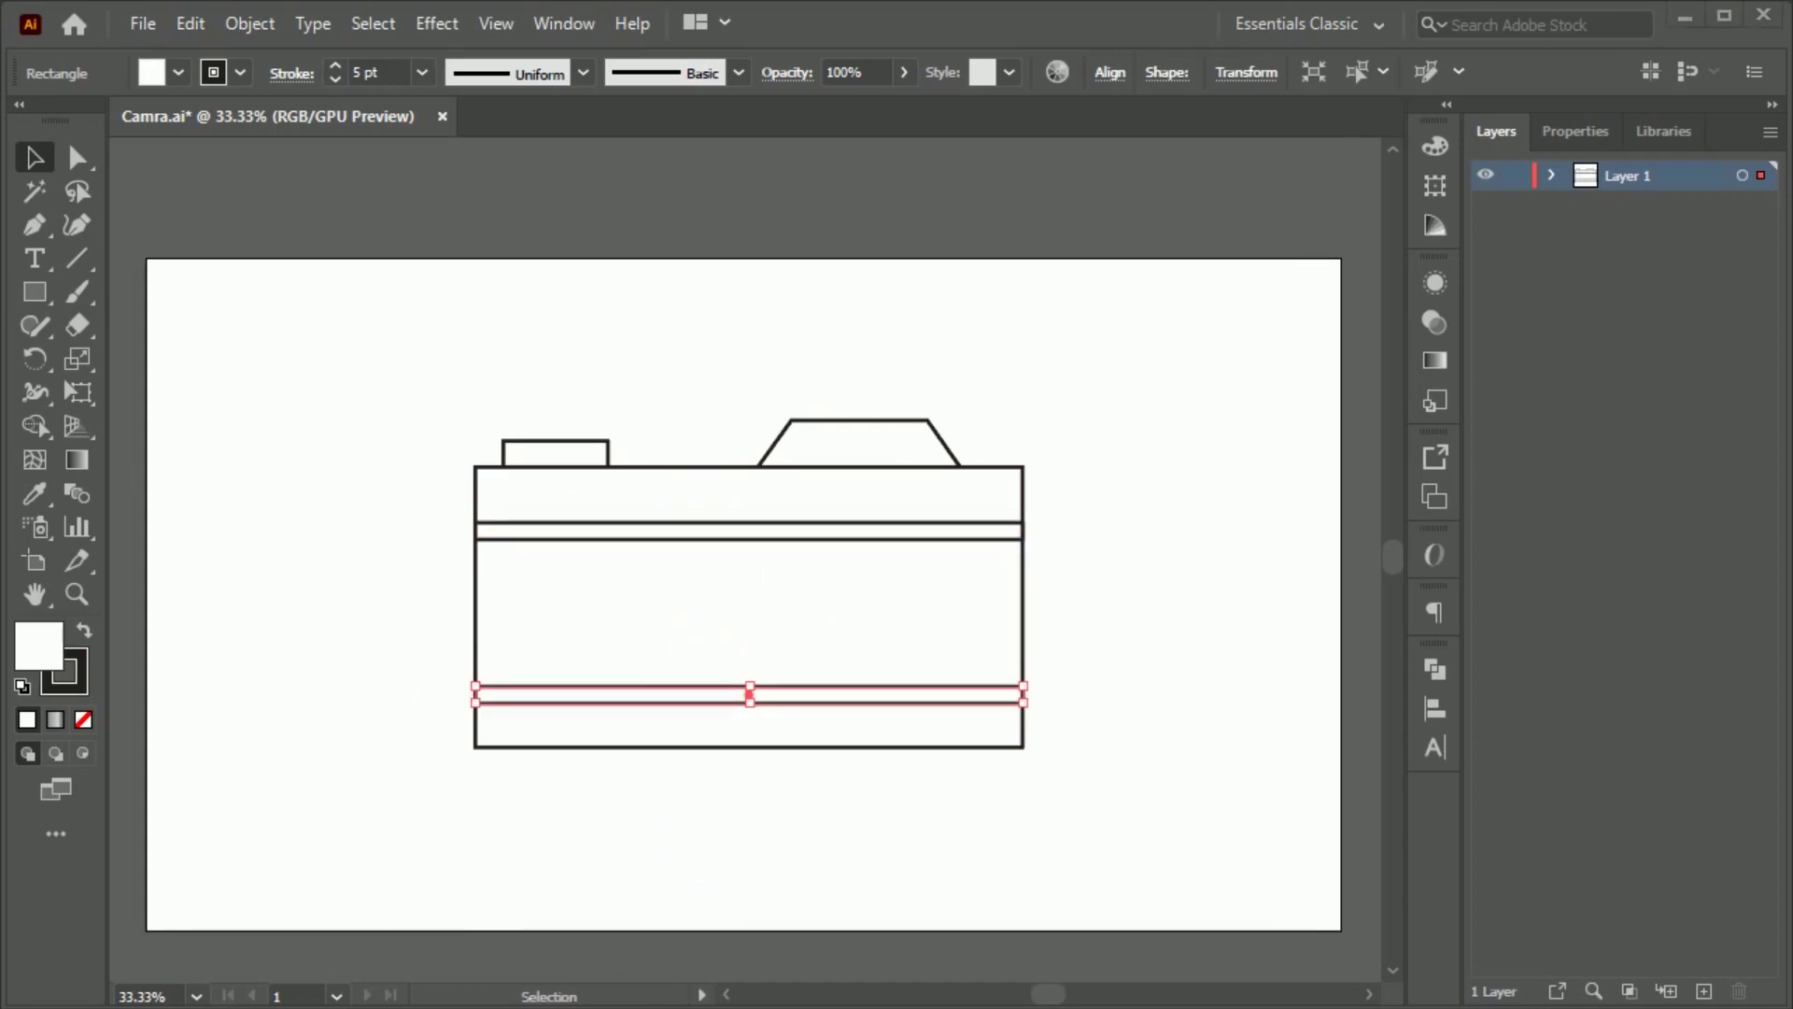
Step: Draw a small rounded slot in the bottom band, with a shorter copy beside it
left_click(30, 298)
key("ctrl+plus")
mouse_move(571, 743)
left_mouse_down()
mouse_move(725, 722)
mouse_move(644, 715)
left_mouse_up()
key("ctrl+plus")
left_click(34, 157)
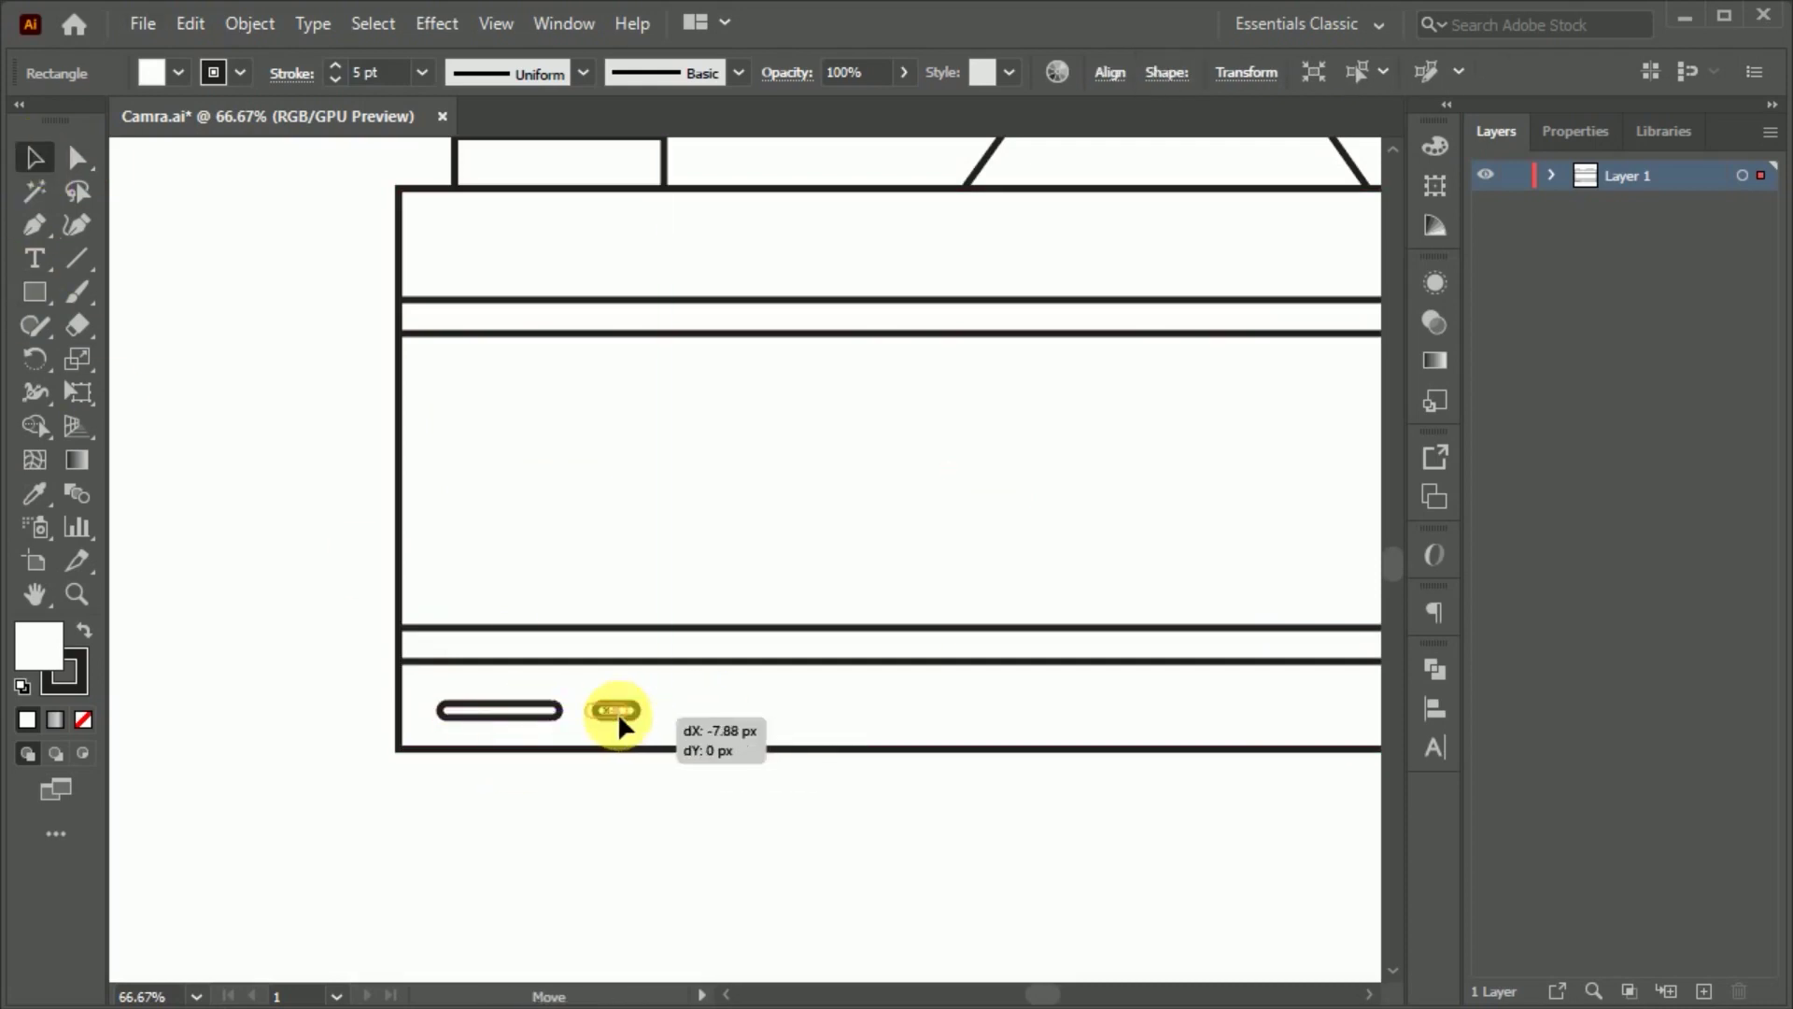
key("ctrl+minus")
key("ctrl+minus")
left_click(702, 846)
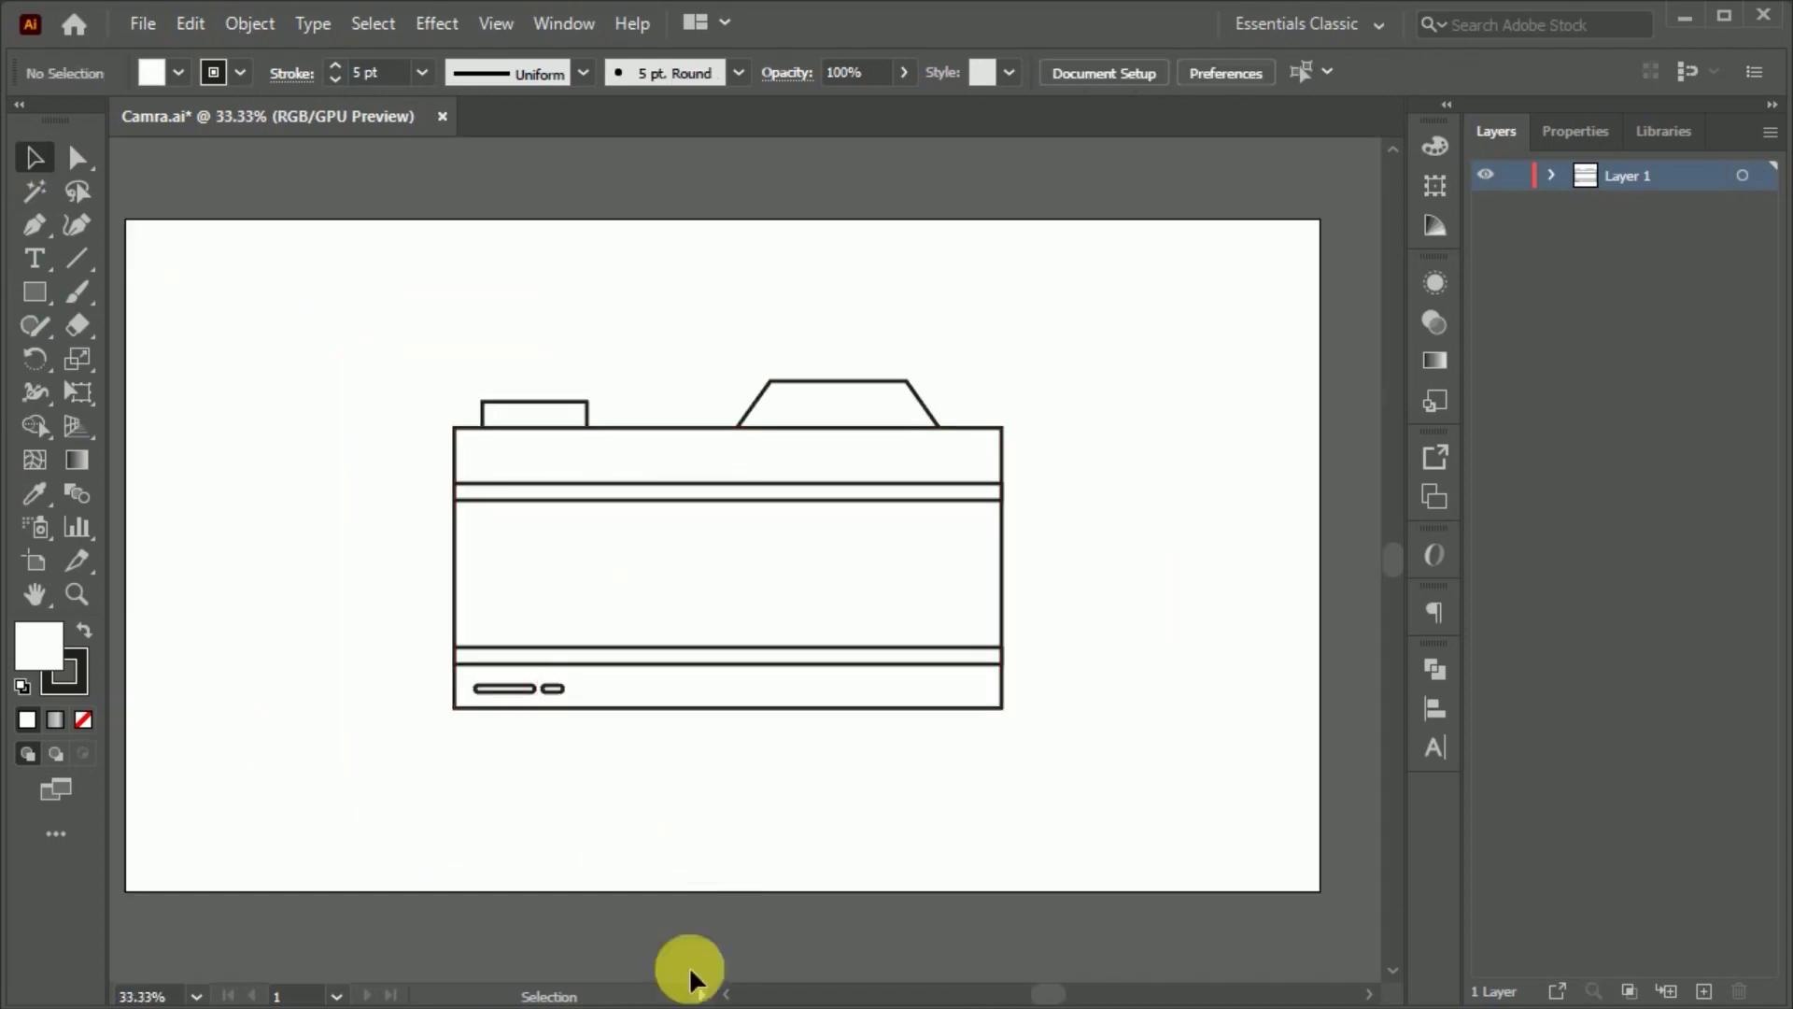
left_click(458, 467)
Step: Fill the camera body dark muted red, then lighten it with the HSB sliders
double_click(37, 646)
left_click_drag(300, 538, 1252, 308)
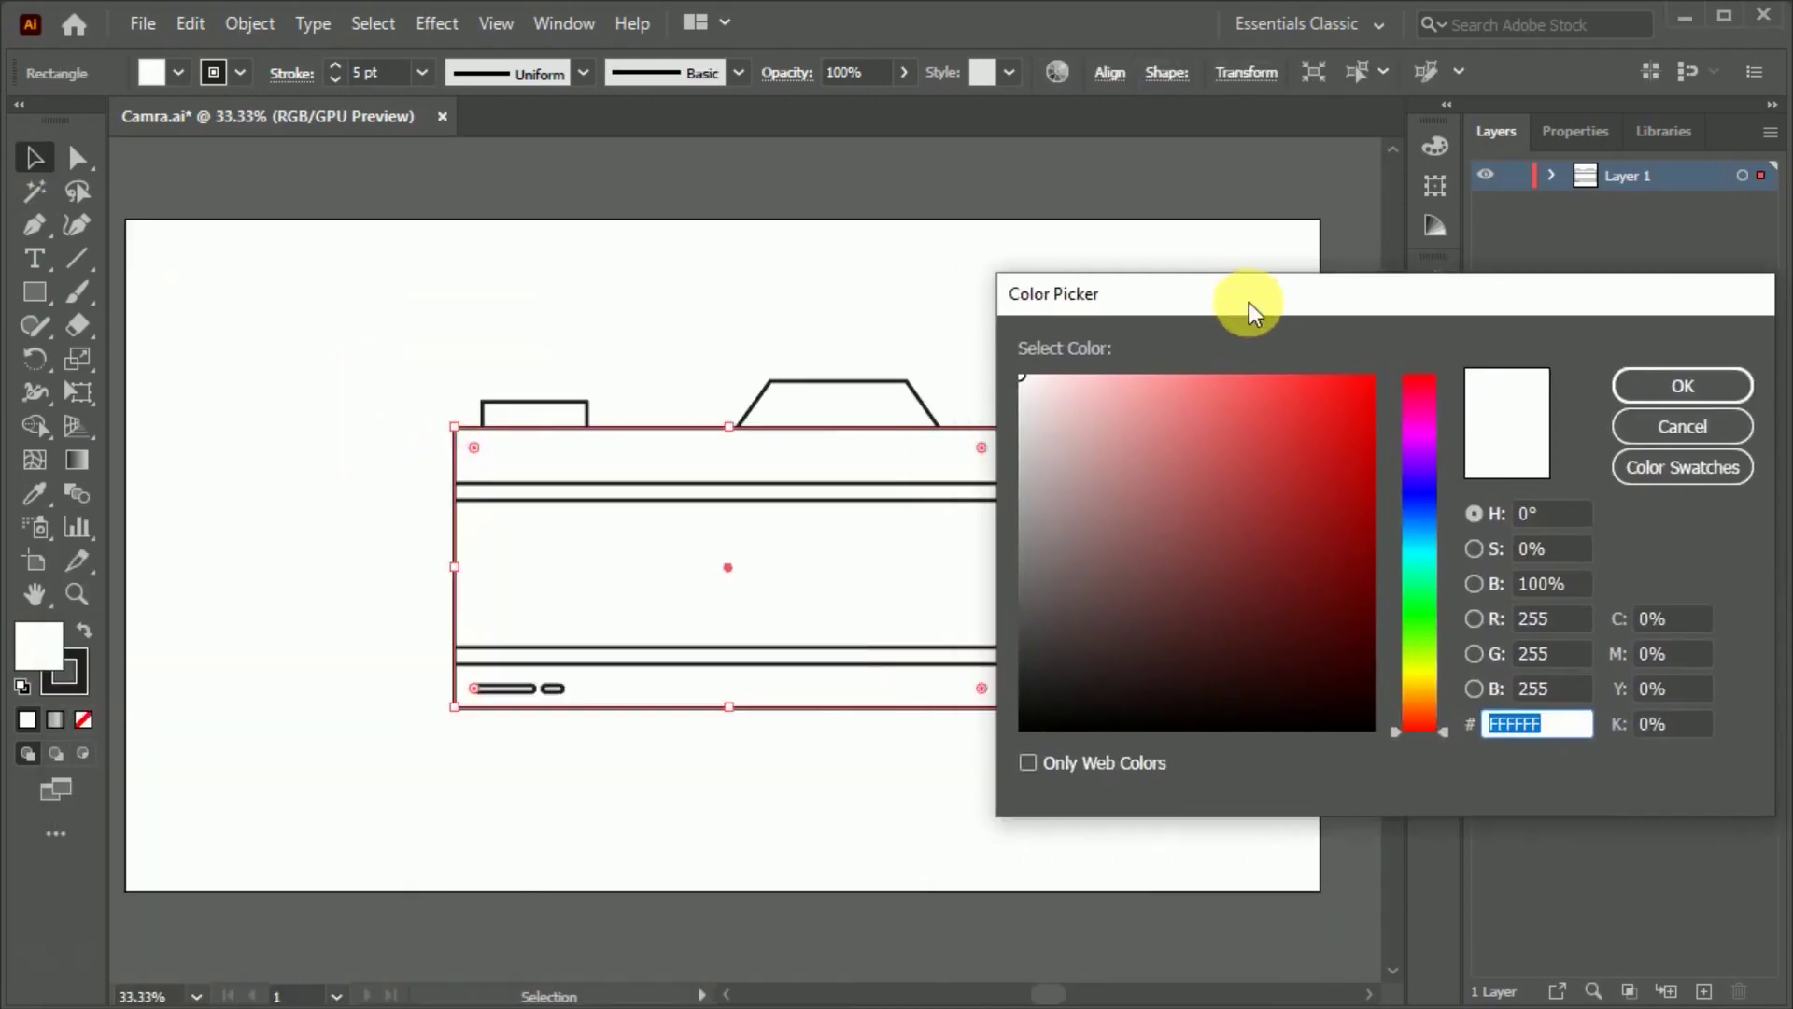
left_click_drag(1223, 585, 1185, 619)
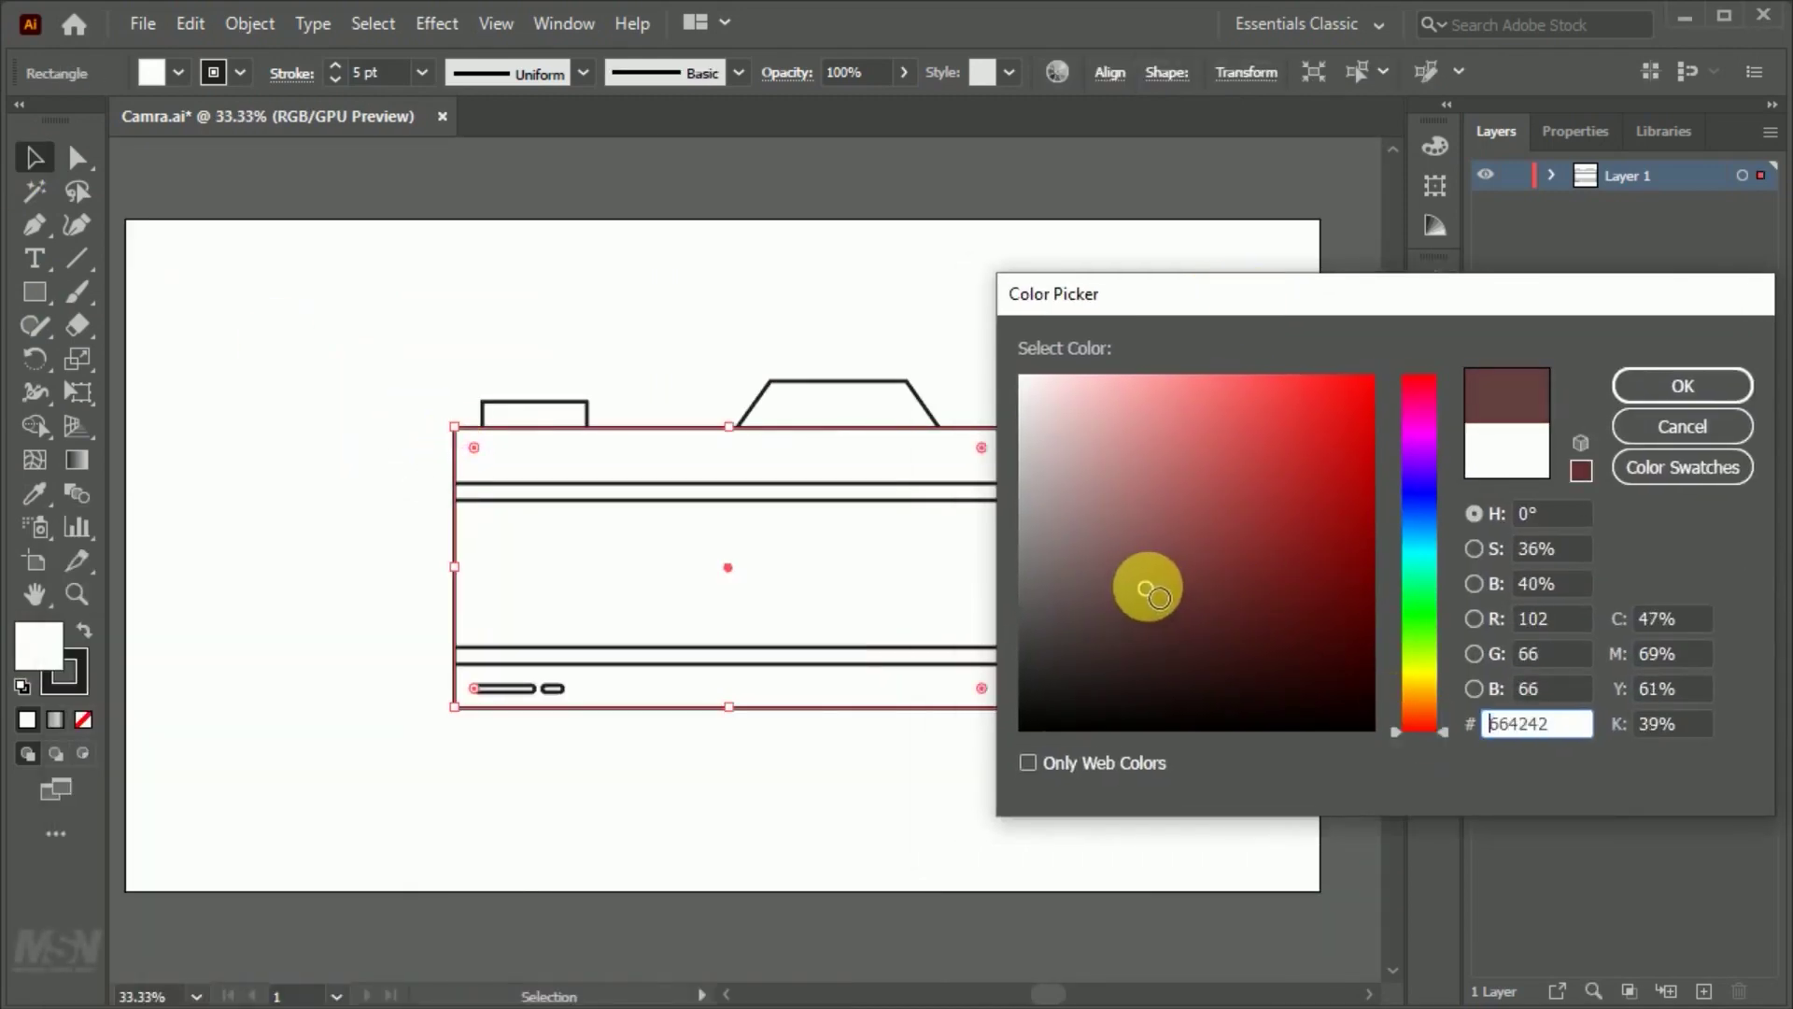
left_click(1672, 386)
left_click(1436, 146)
left_click(1361, 137)
left_click(1455, 241)
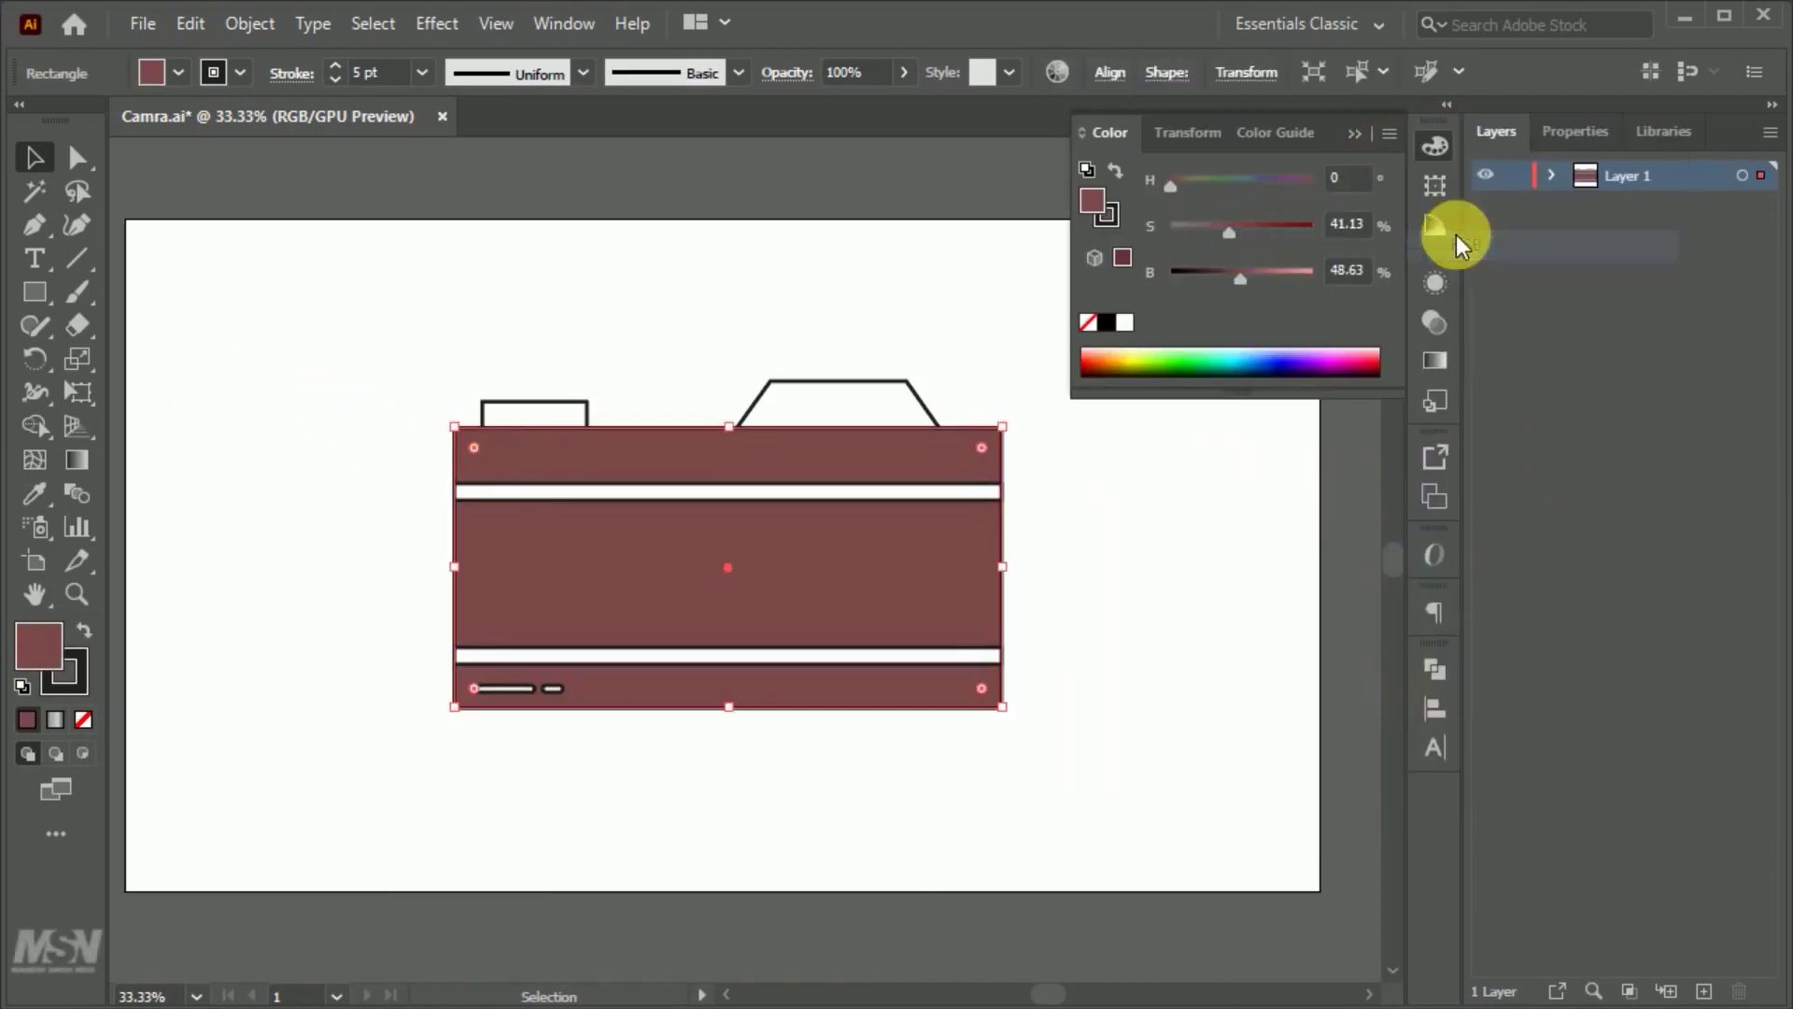
mouse_move(1234, 277)
left_mouse_down()
mouse_move(1260, 277)
mouse_move(1214, 232)
left_mouse_up()
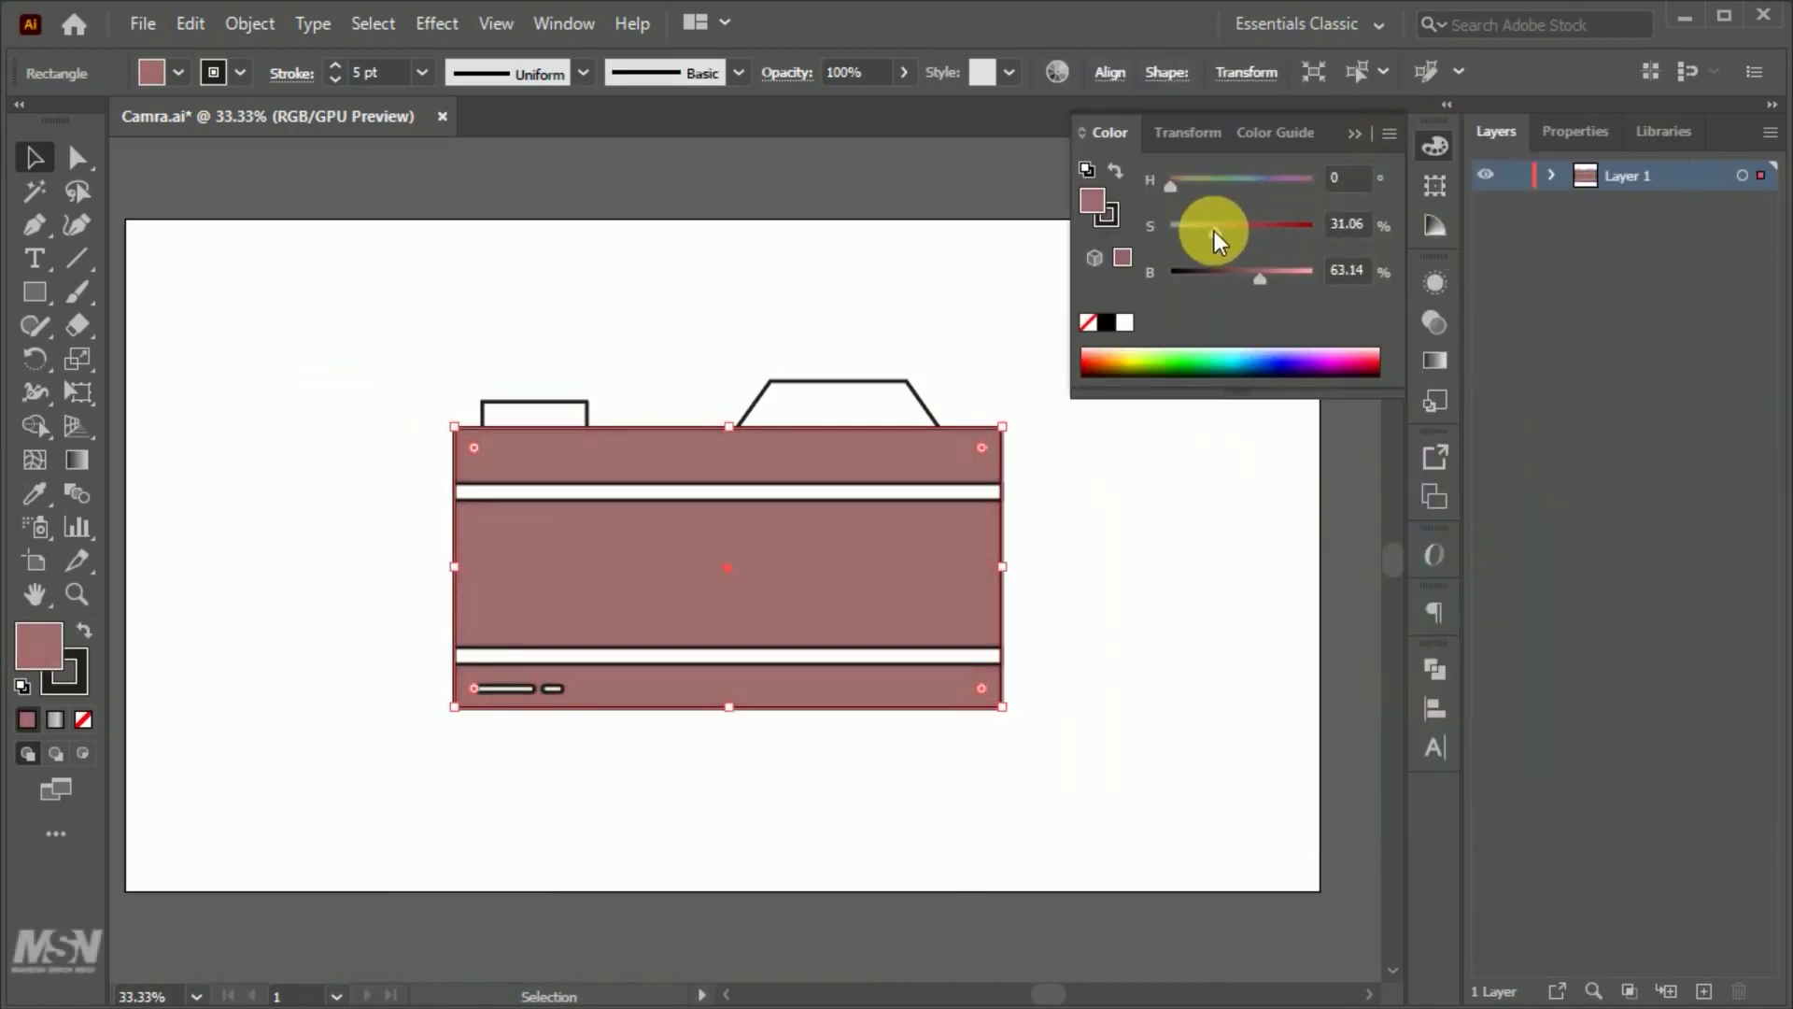
Step: Fill the thin strips dark maroon and remove their outline
left_click(934, 491)
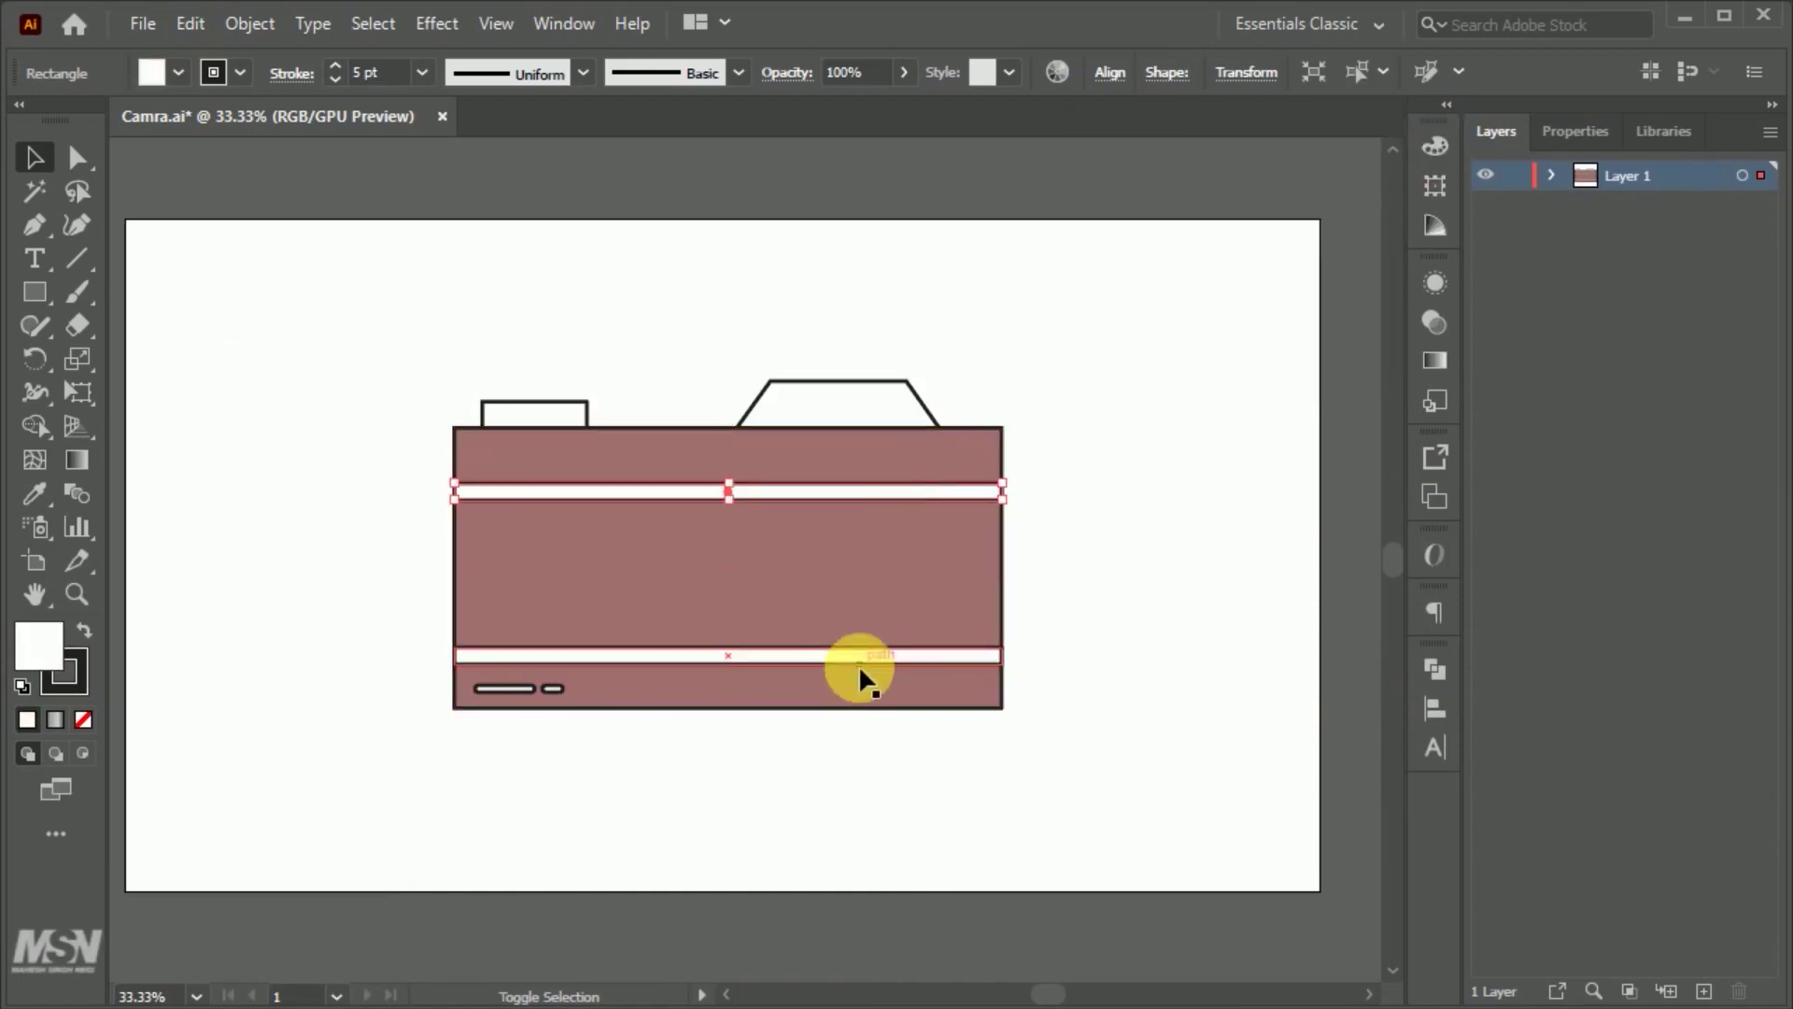
left_click(1435, 149)
left_click(1362, 376)
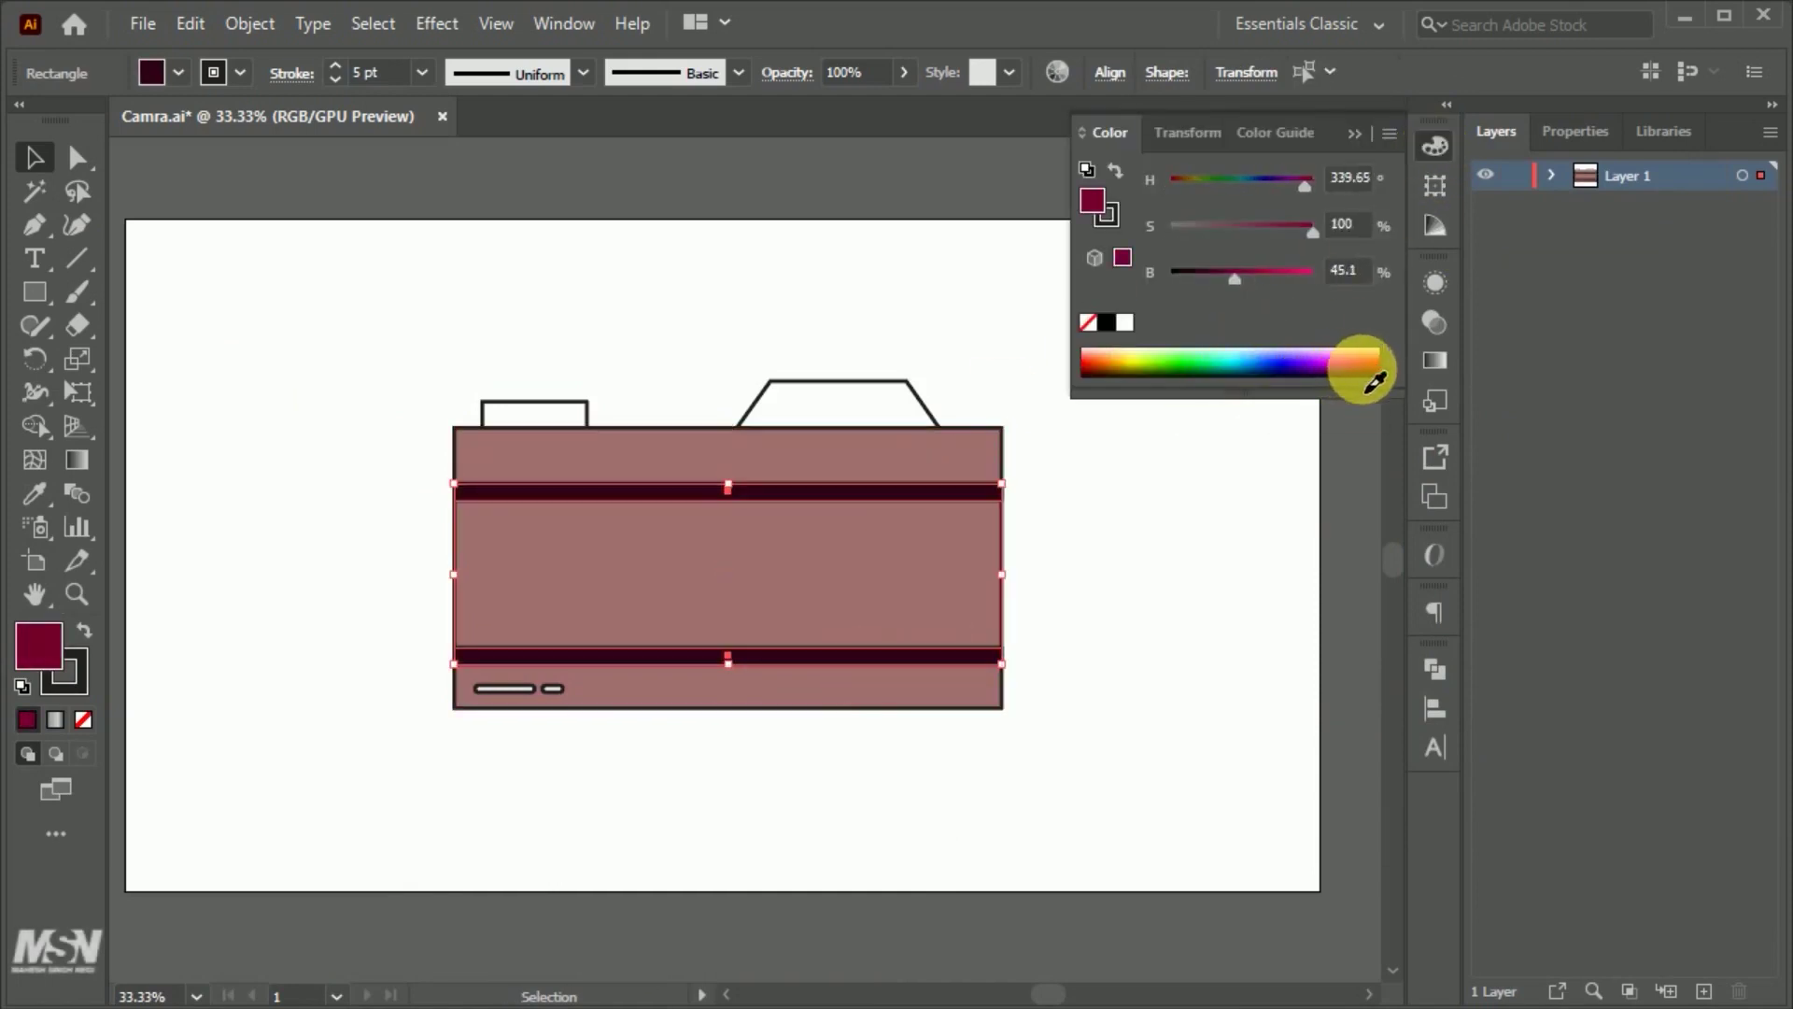
left_click(428, 72)
left_click(63, 671)
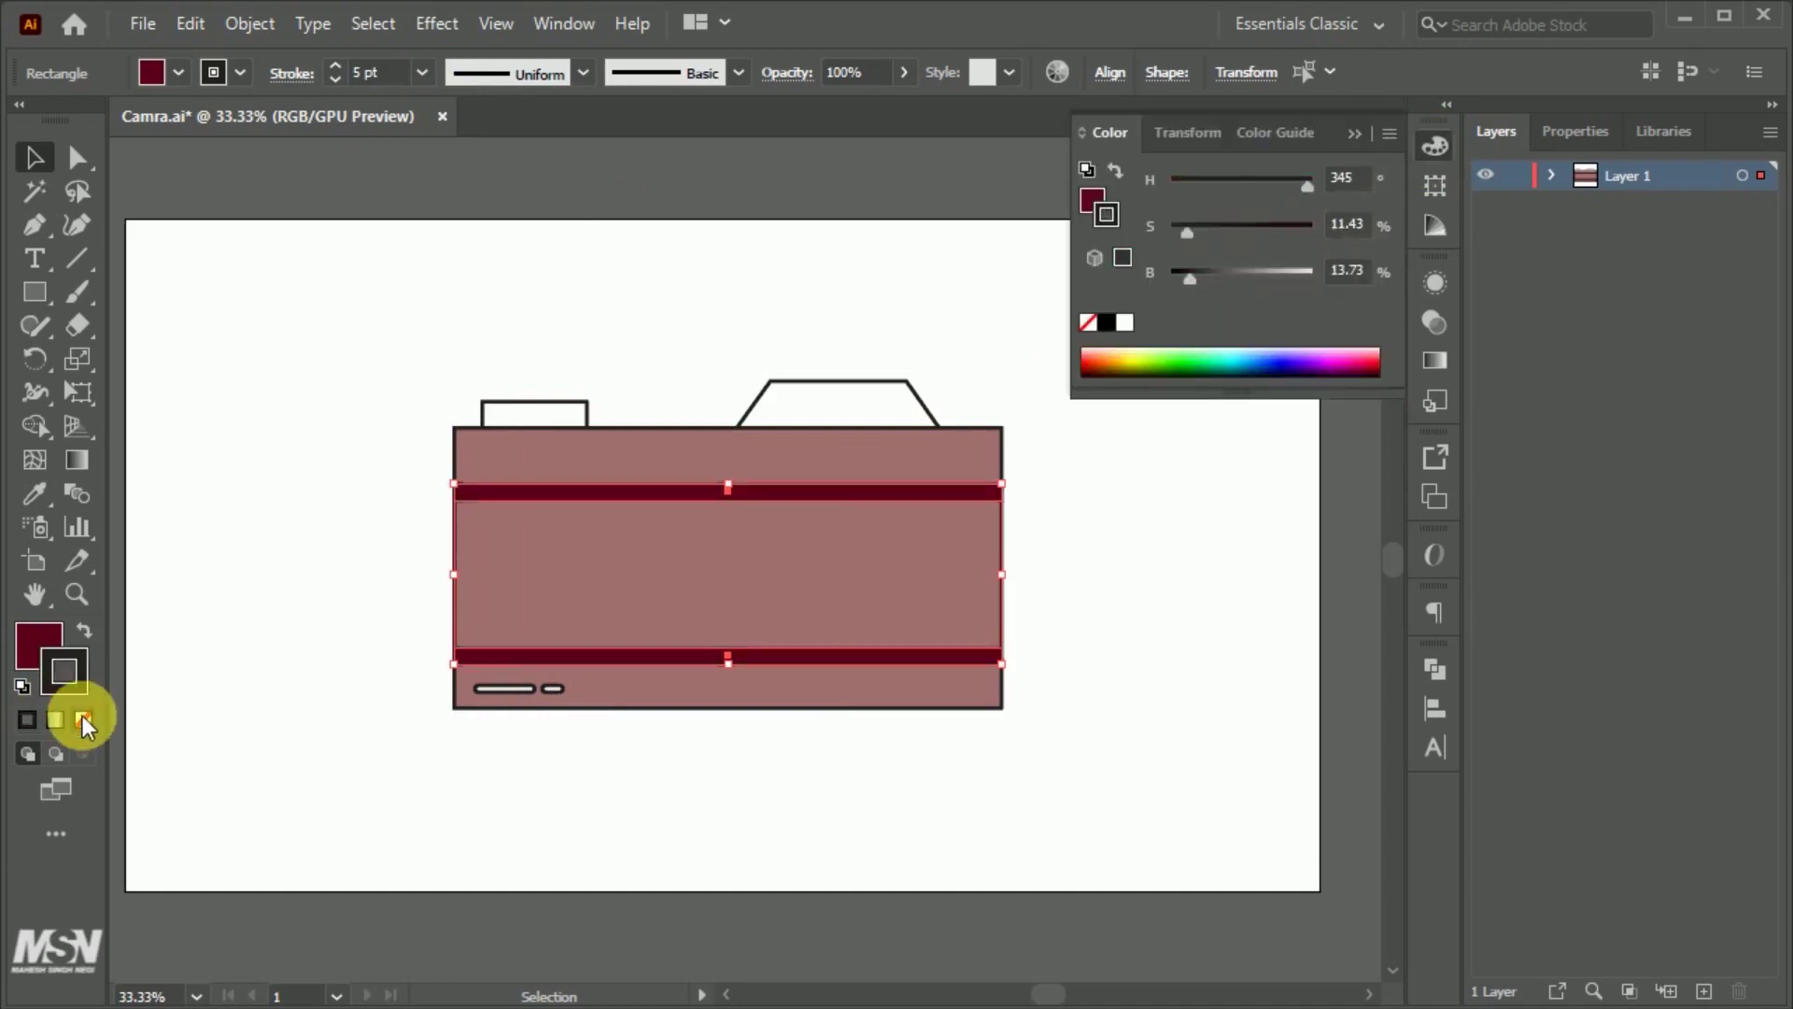
left_click(84, 719)
left_click(245, 566)
Step: Draw a magenta-filled rectangle with no outline over the body's middle section
key("m")
mouse_move(455, 495)
left_mouse_down()
mouse_move(826, 635)
mouse_move(1007, 663)
left_mouse_up()
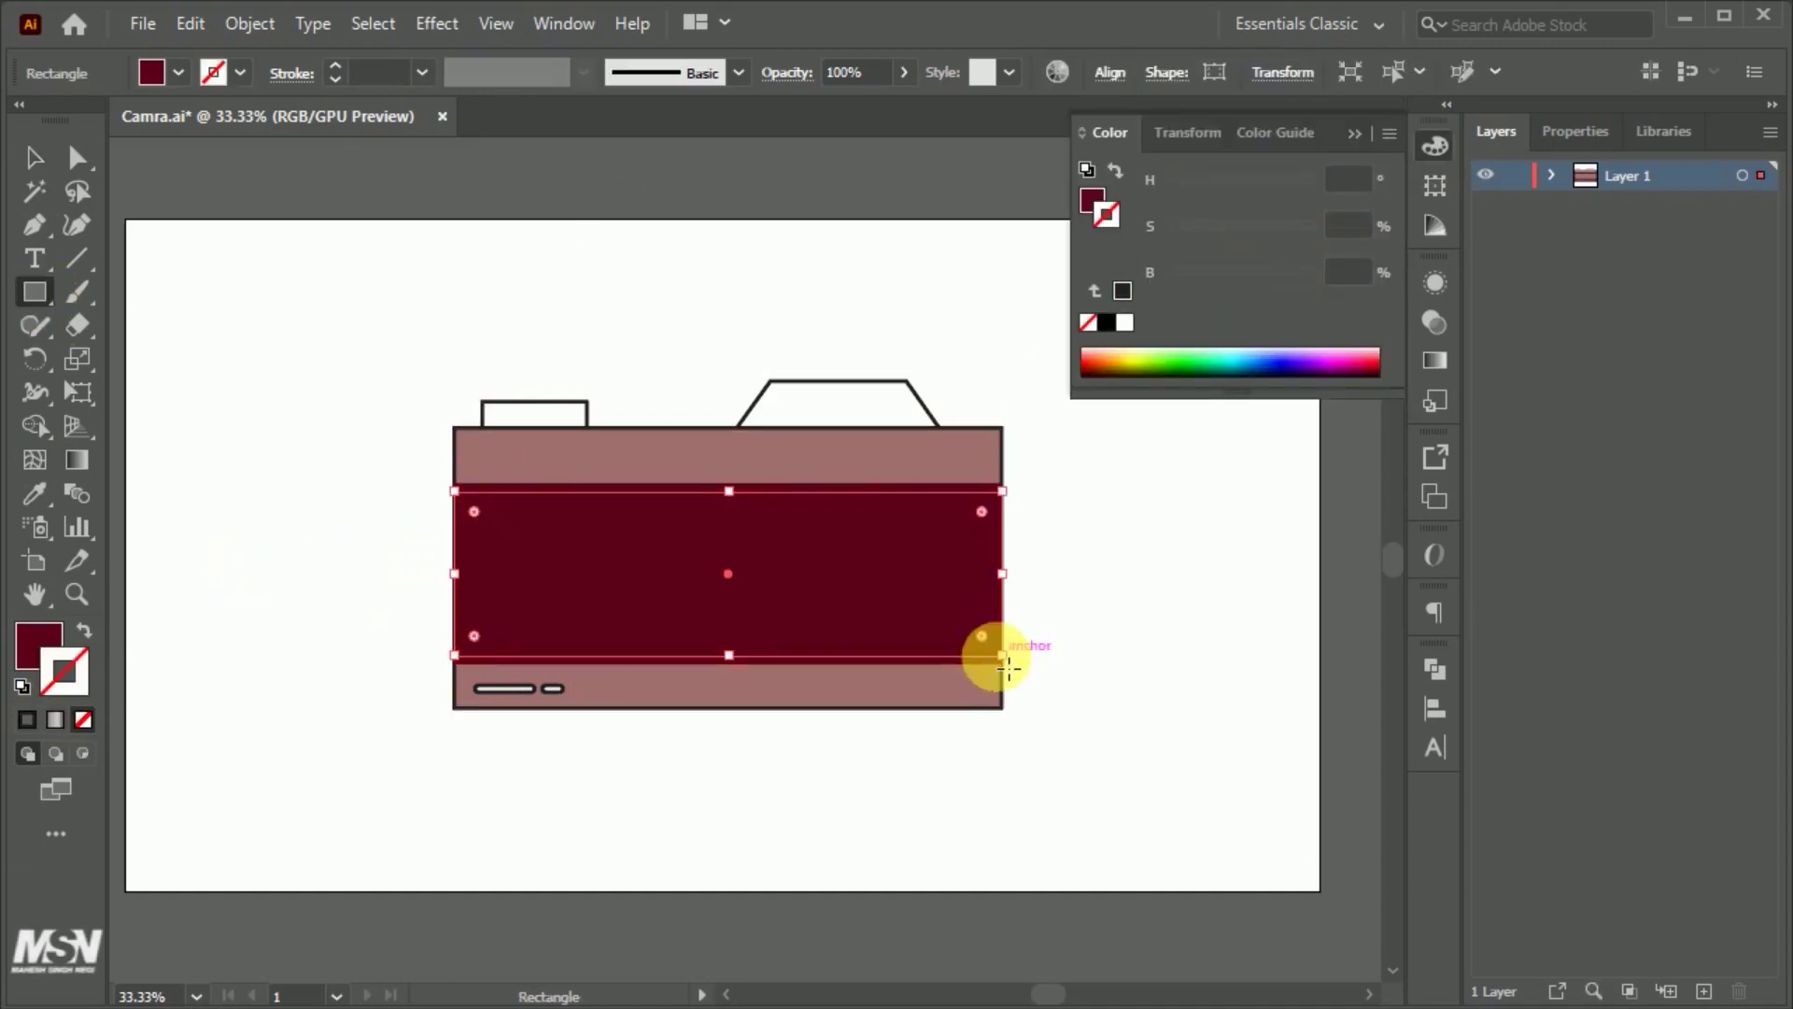
left_click(1341, 374)
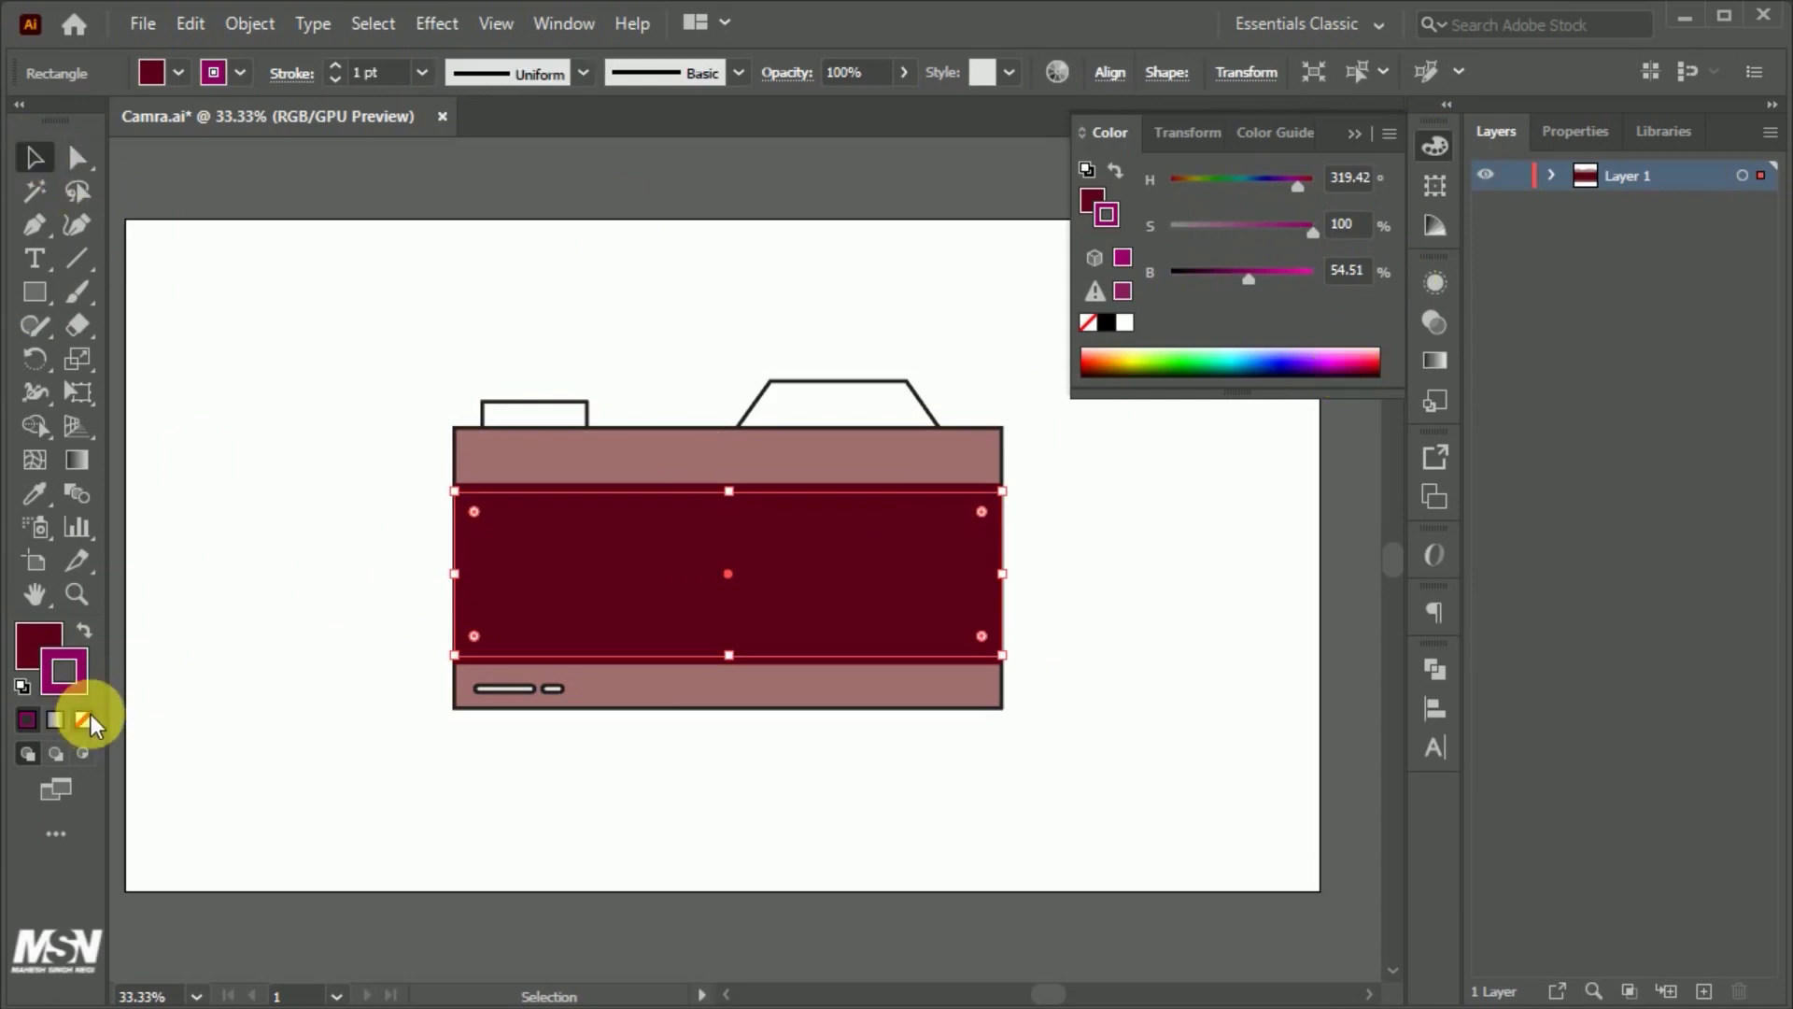
left_click(84, 630)
left_click(84, 719)
left_click(1357, 374)
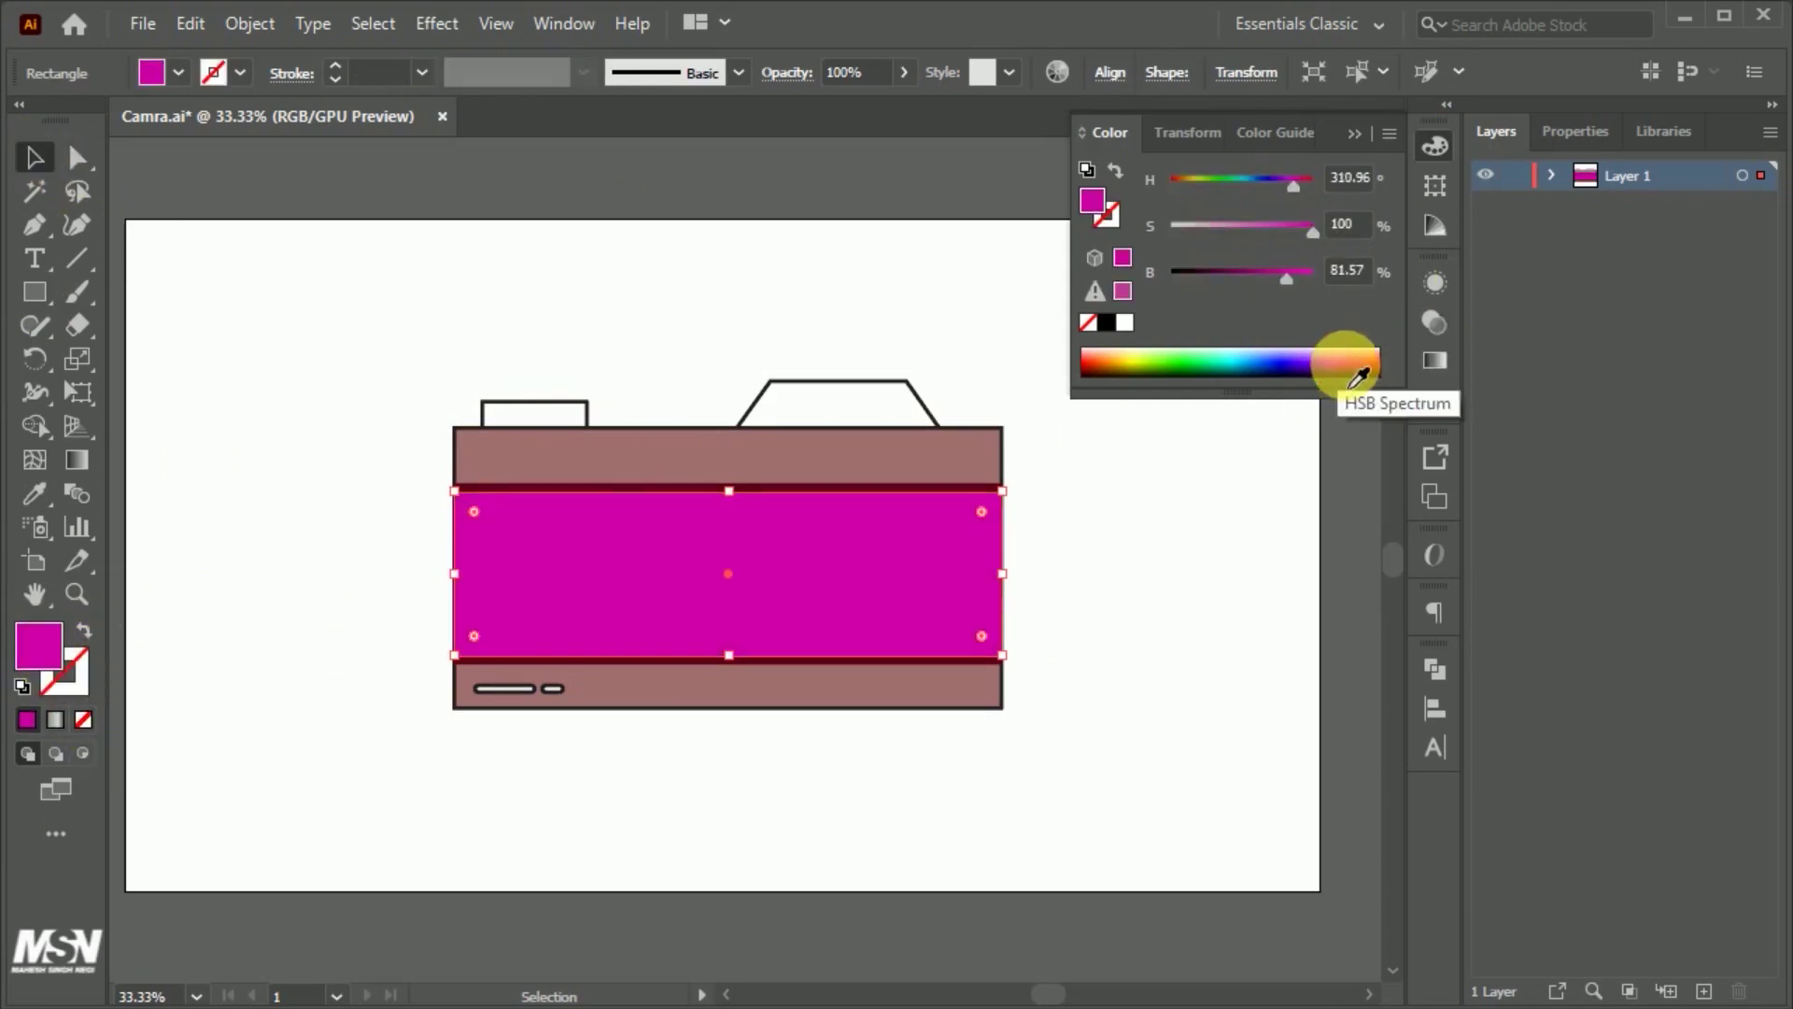
Step: Darken the middle rectangle to deep crimson
left_click(659, 480)
left_click(688, 662)
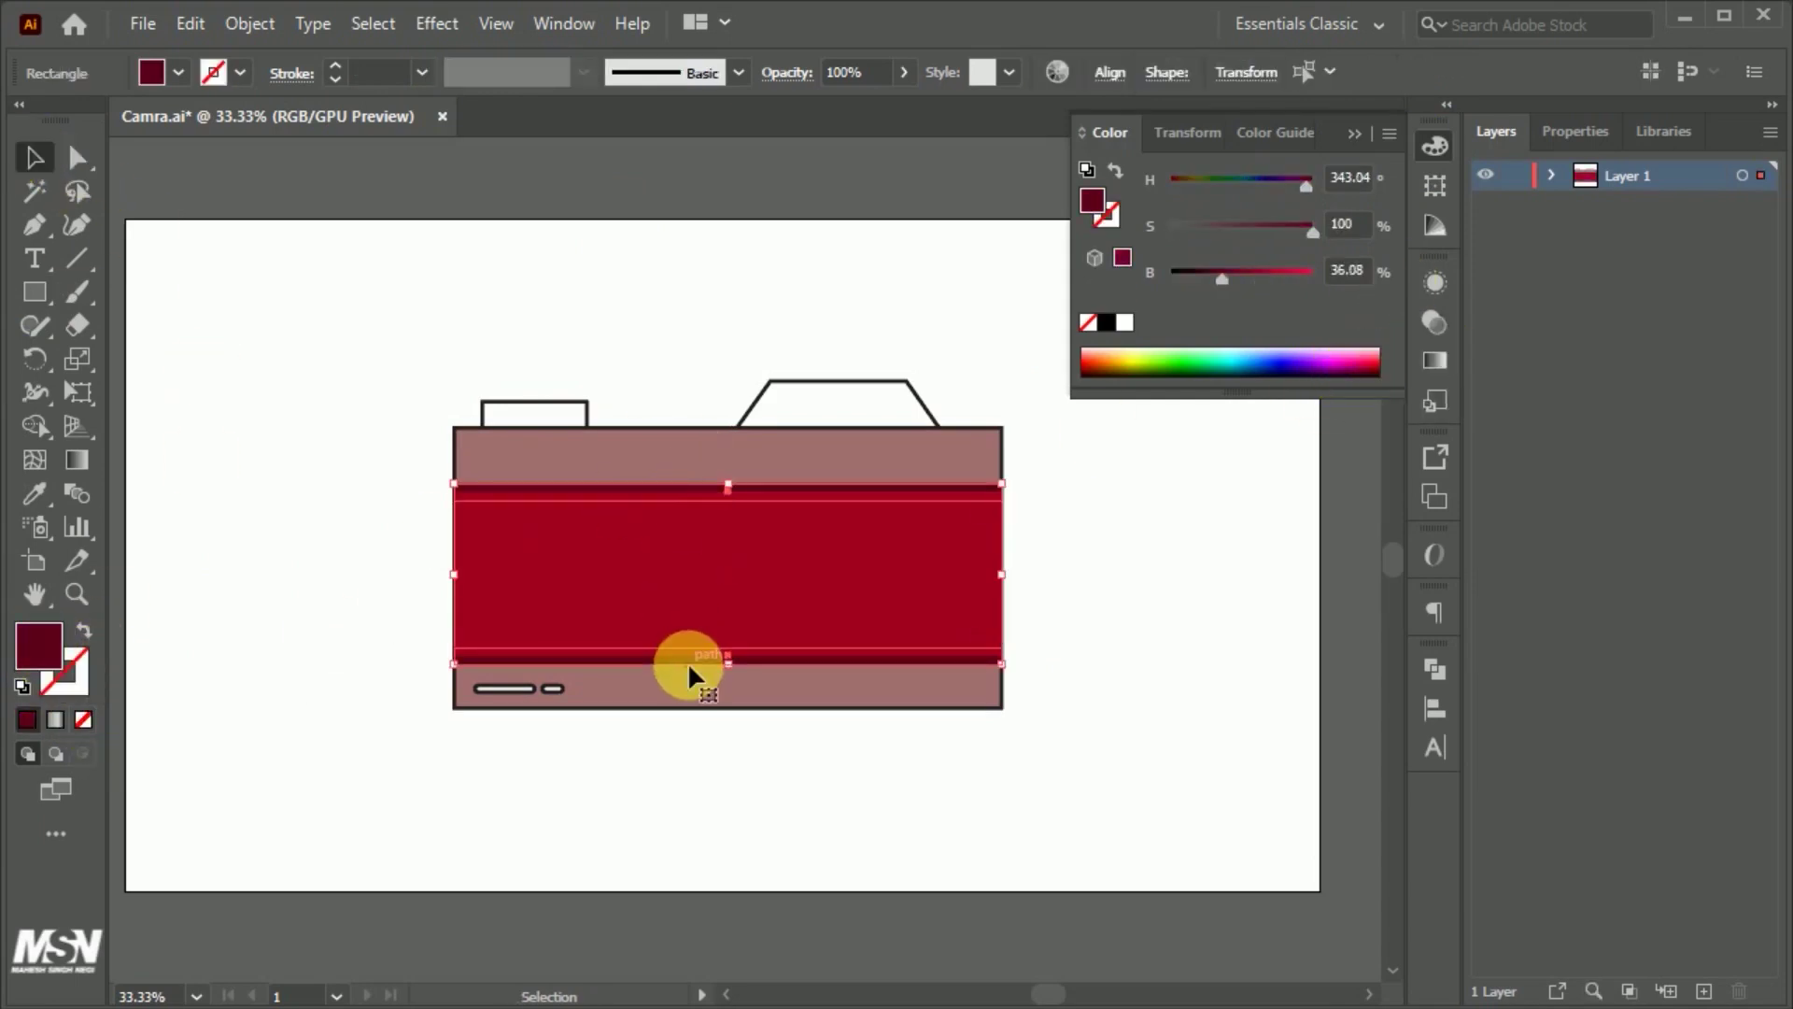
left_click(720, 607, "ctrl")
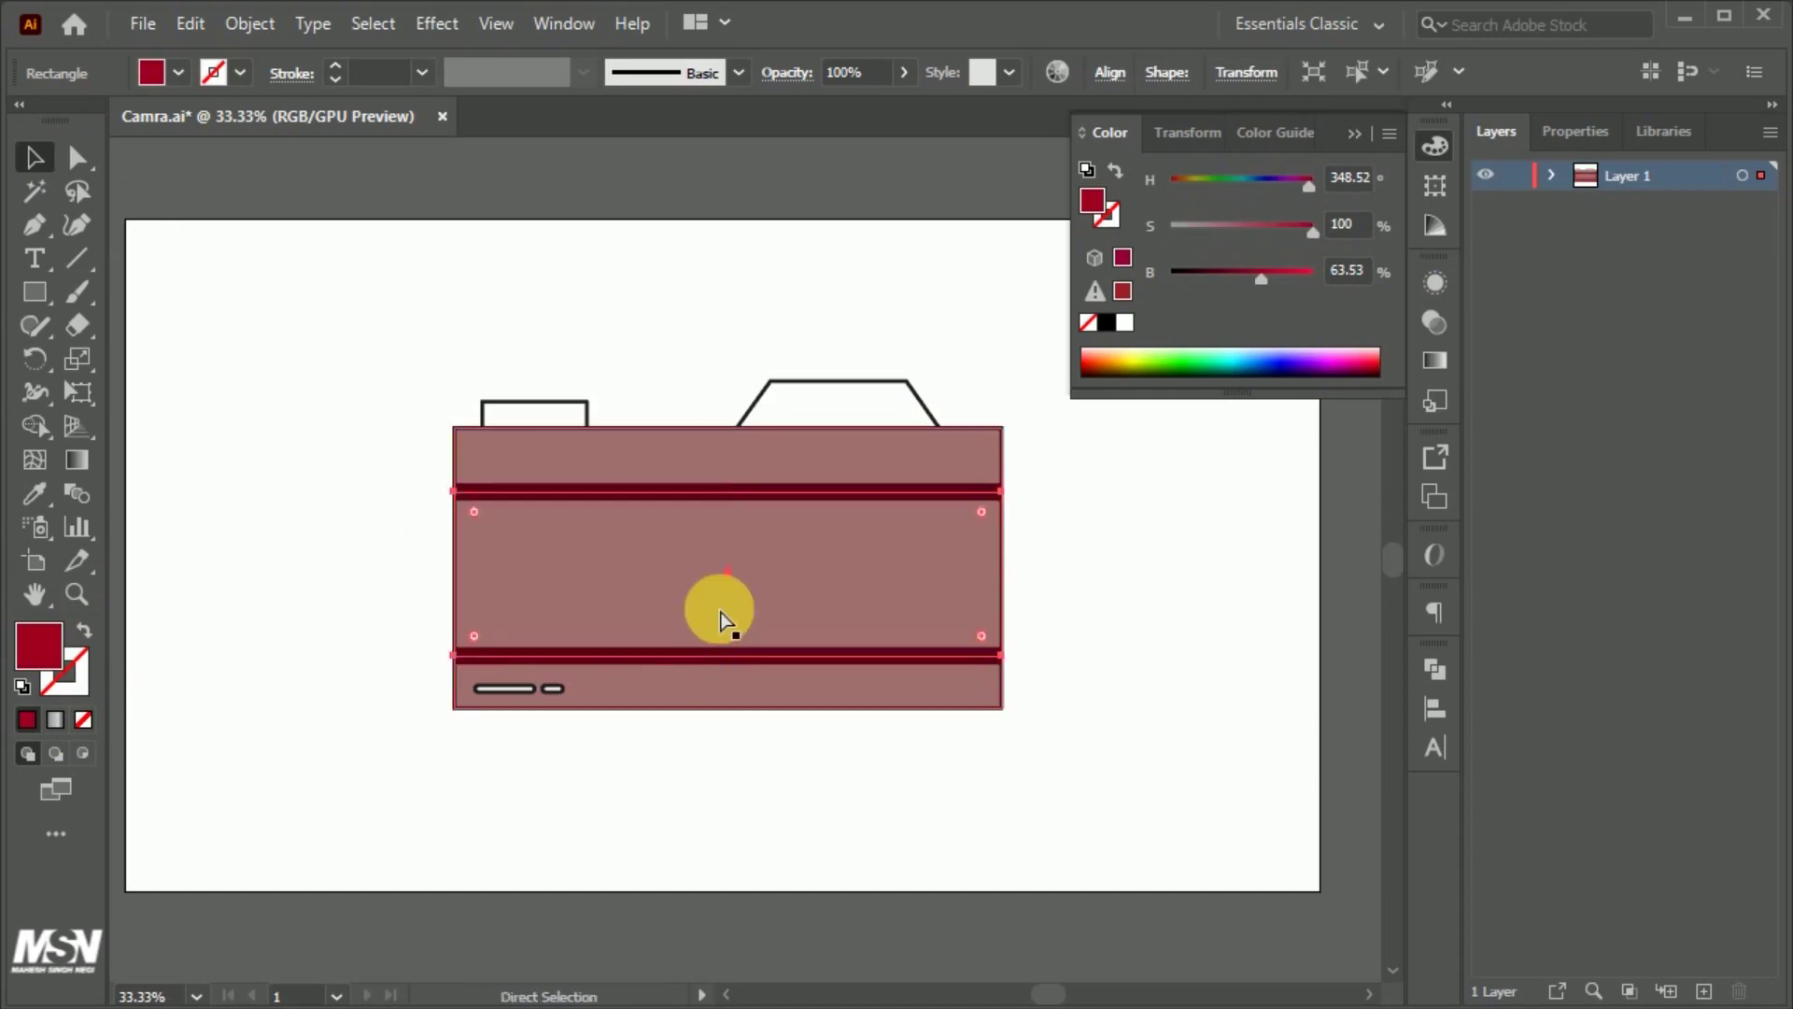
left_click(725, 717)
left_click(664, 591)
left_click(1246, 278)
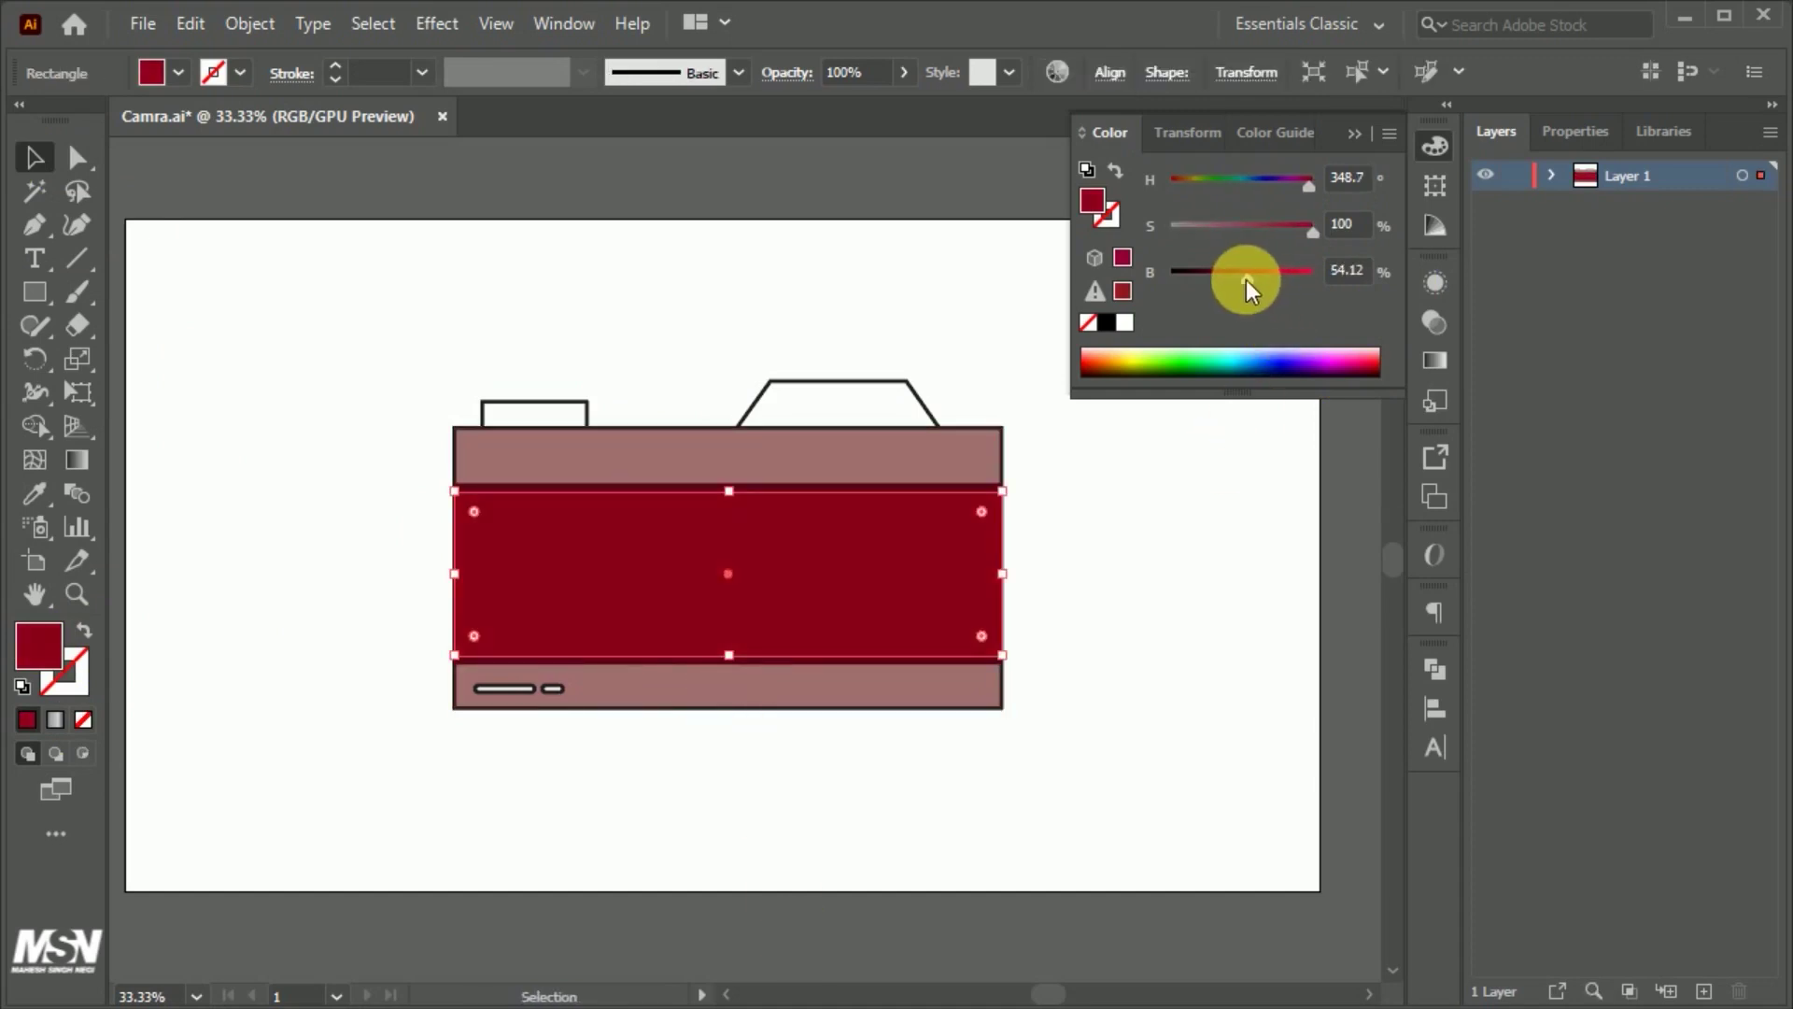
left_click(1347, 639)
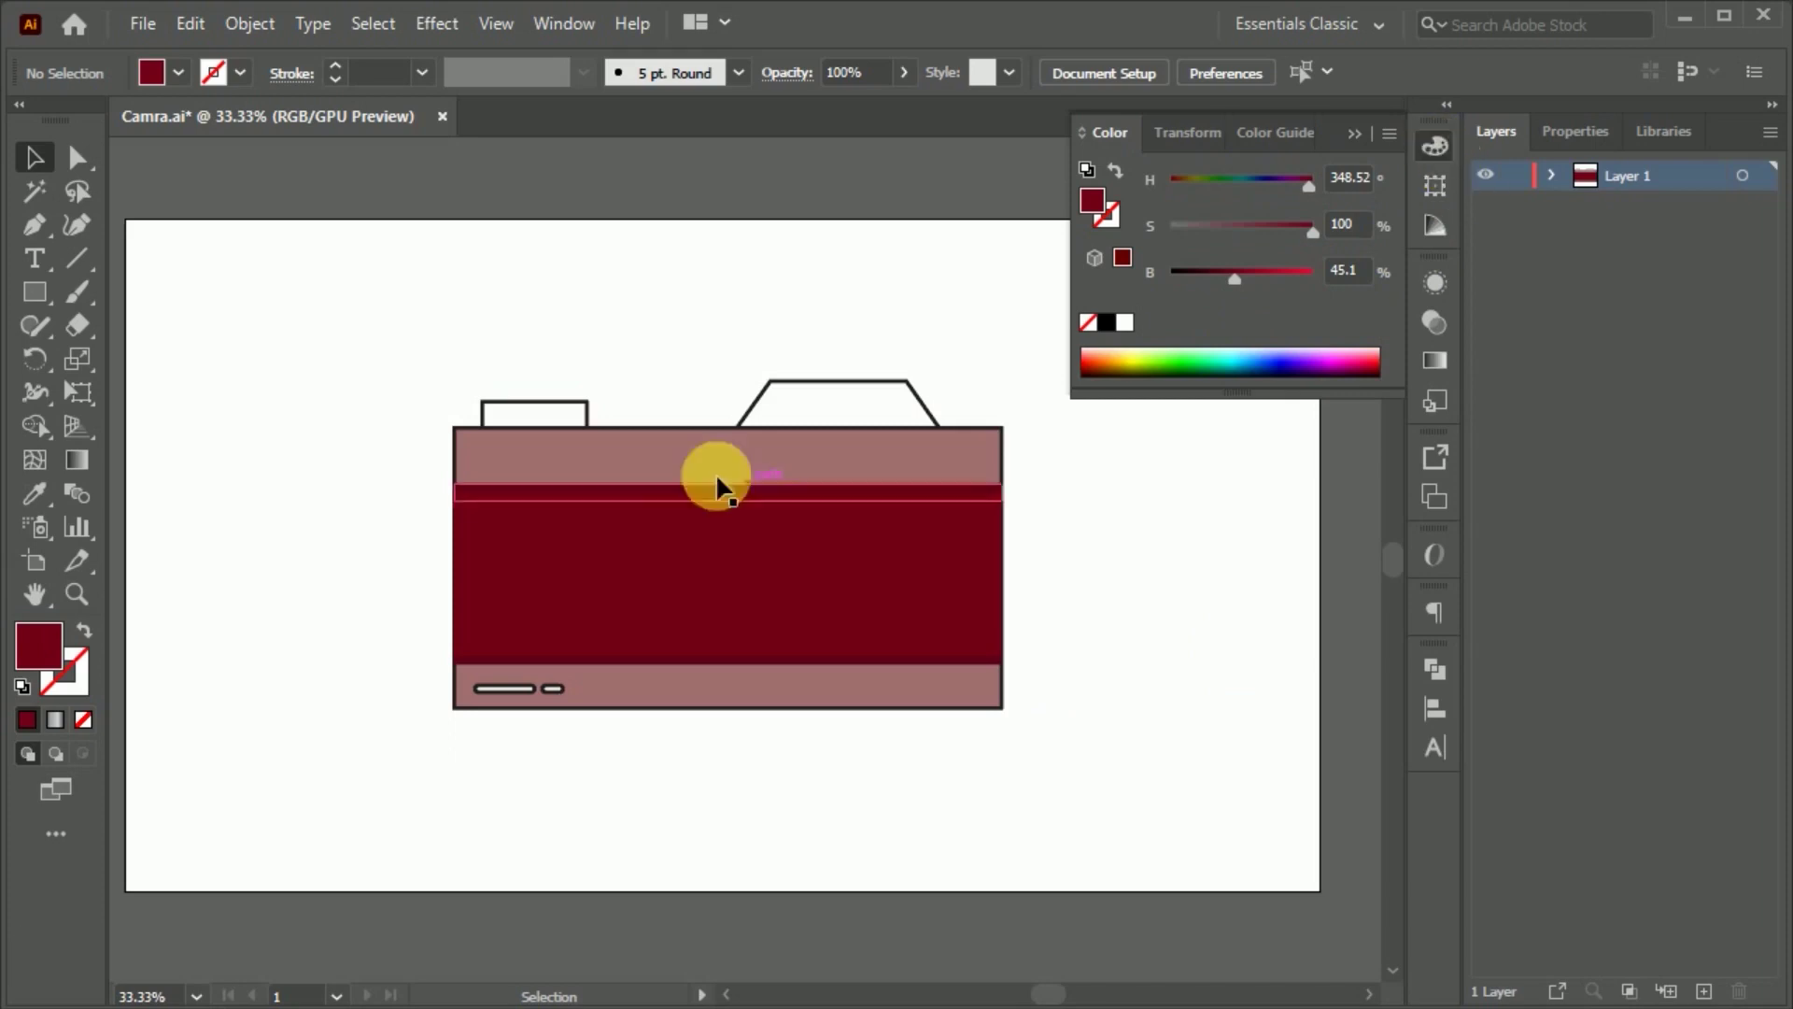
Step: Use the Eyedropper to give the top-left tab and trapezoid the dark red fill
left_click(534, 402)
left_click(34, 494)
left_click(516, 577)
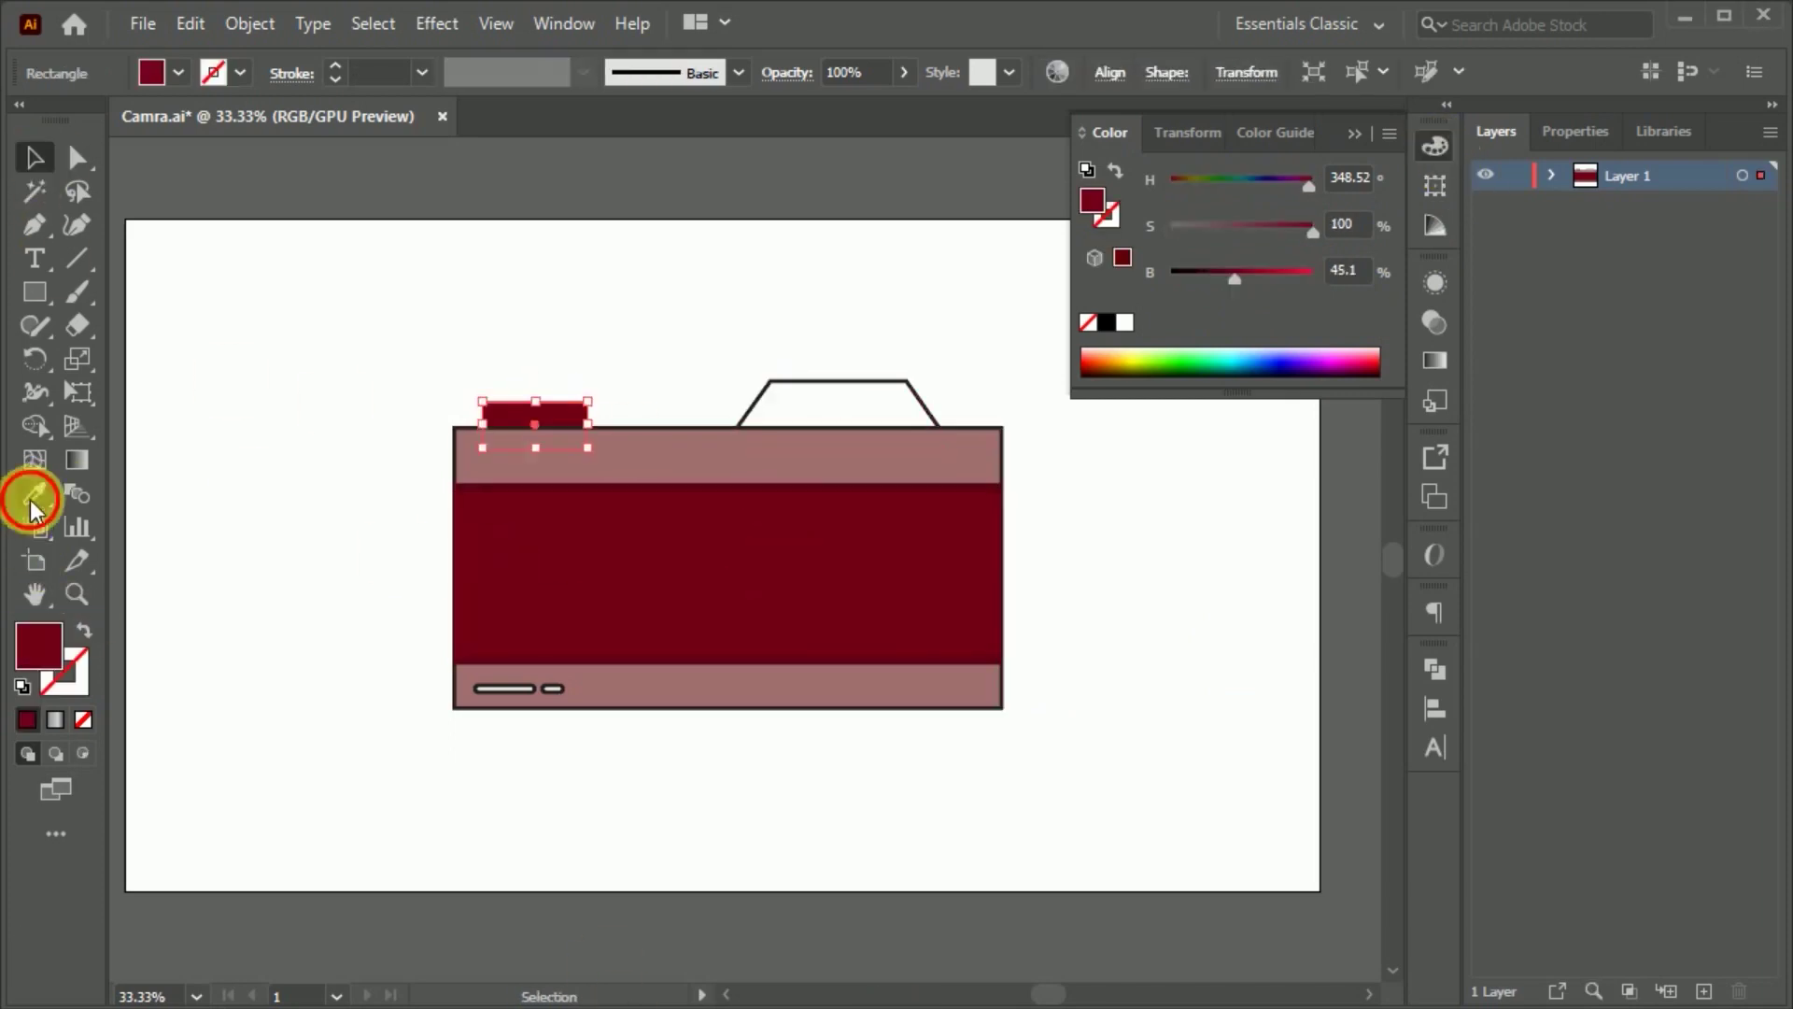
left_click(760, 400, "ctrl")
left_click(648, 580)
left_click(385, 476, "ctrl")
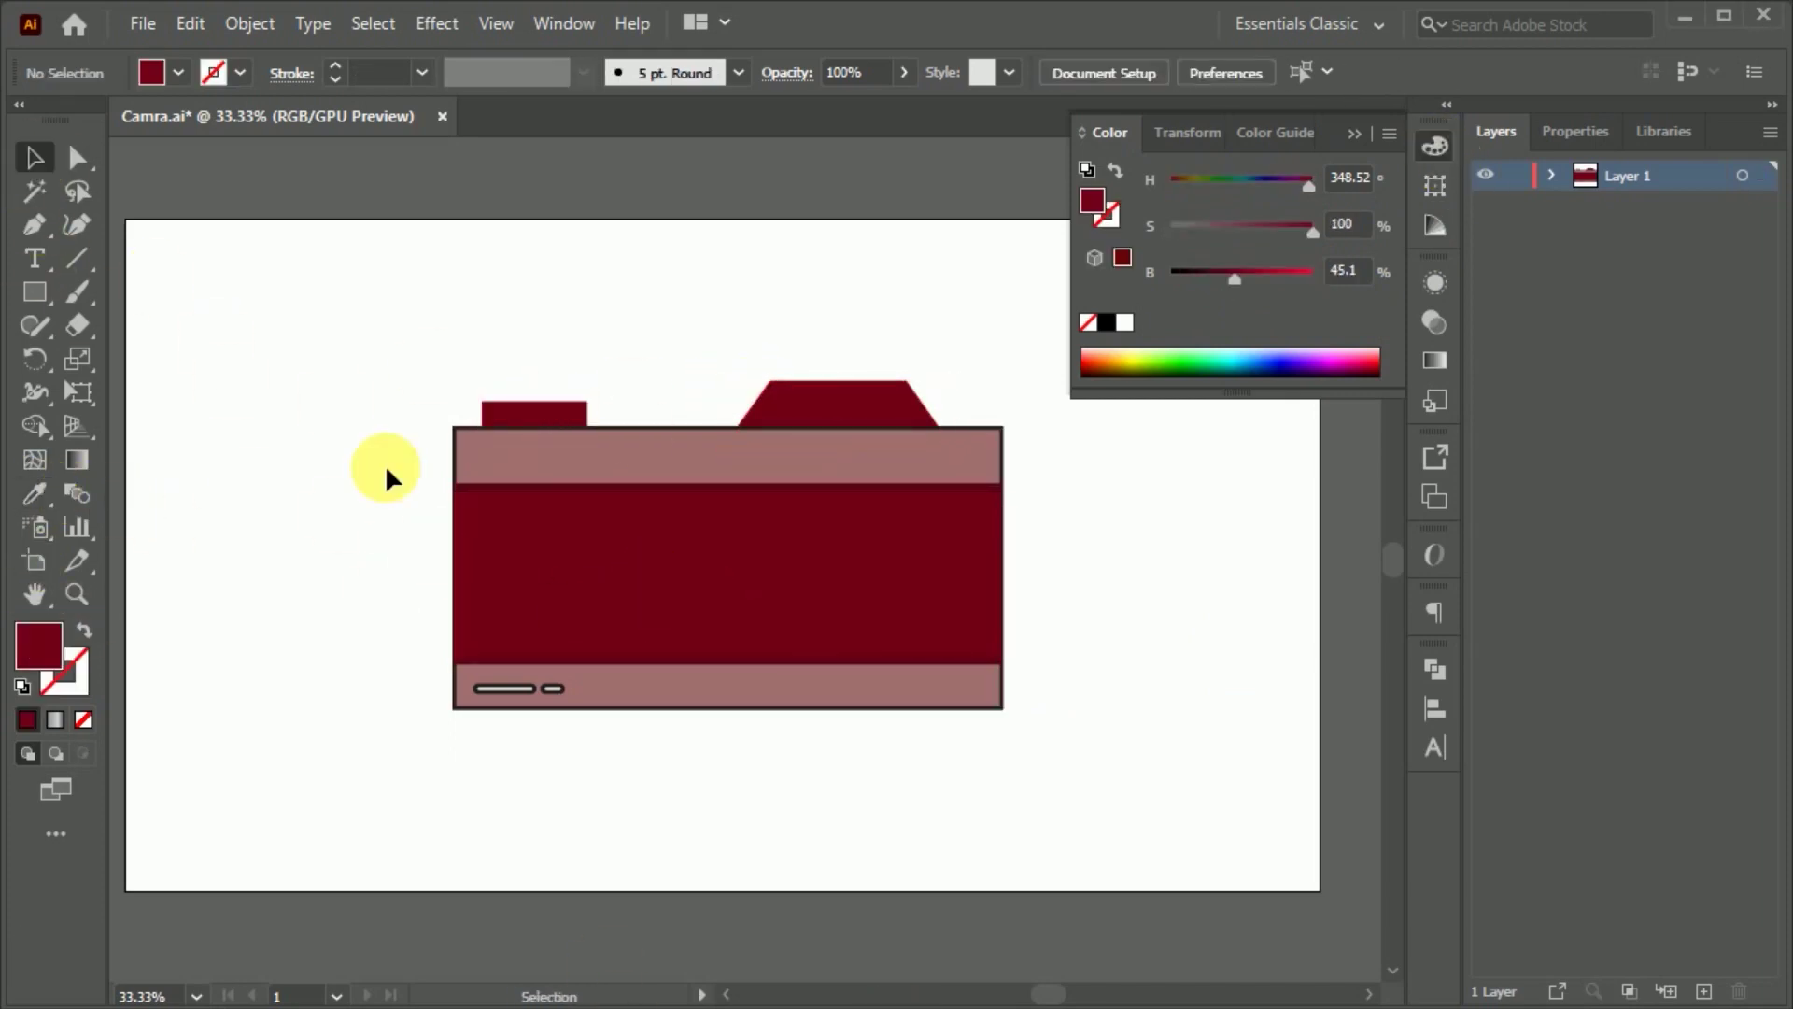
Step: Draw a circle centred on the body and a smaller copy inside it for the lens
left_click_drag(34, 292, 93, 357)
left_click_drag(635, 532, 746, 601)
key("v")
left_click_drag(610, 466, 721, 572)
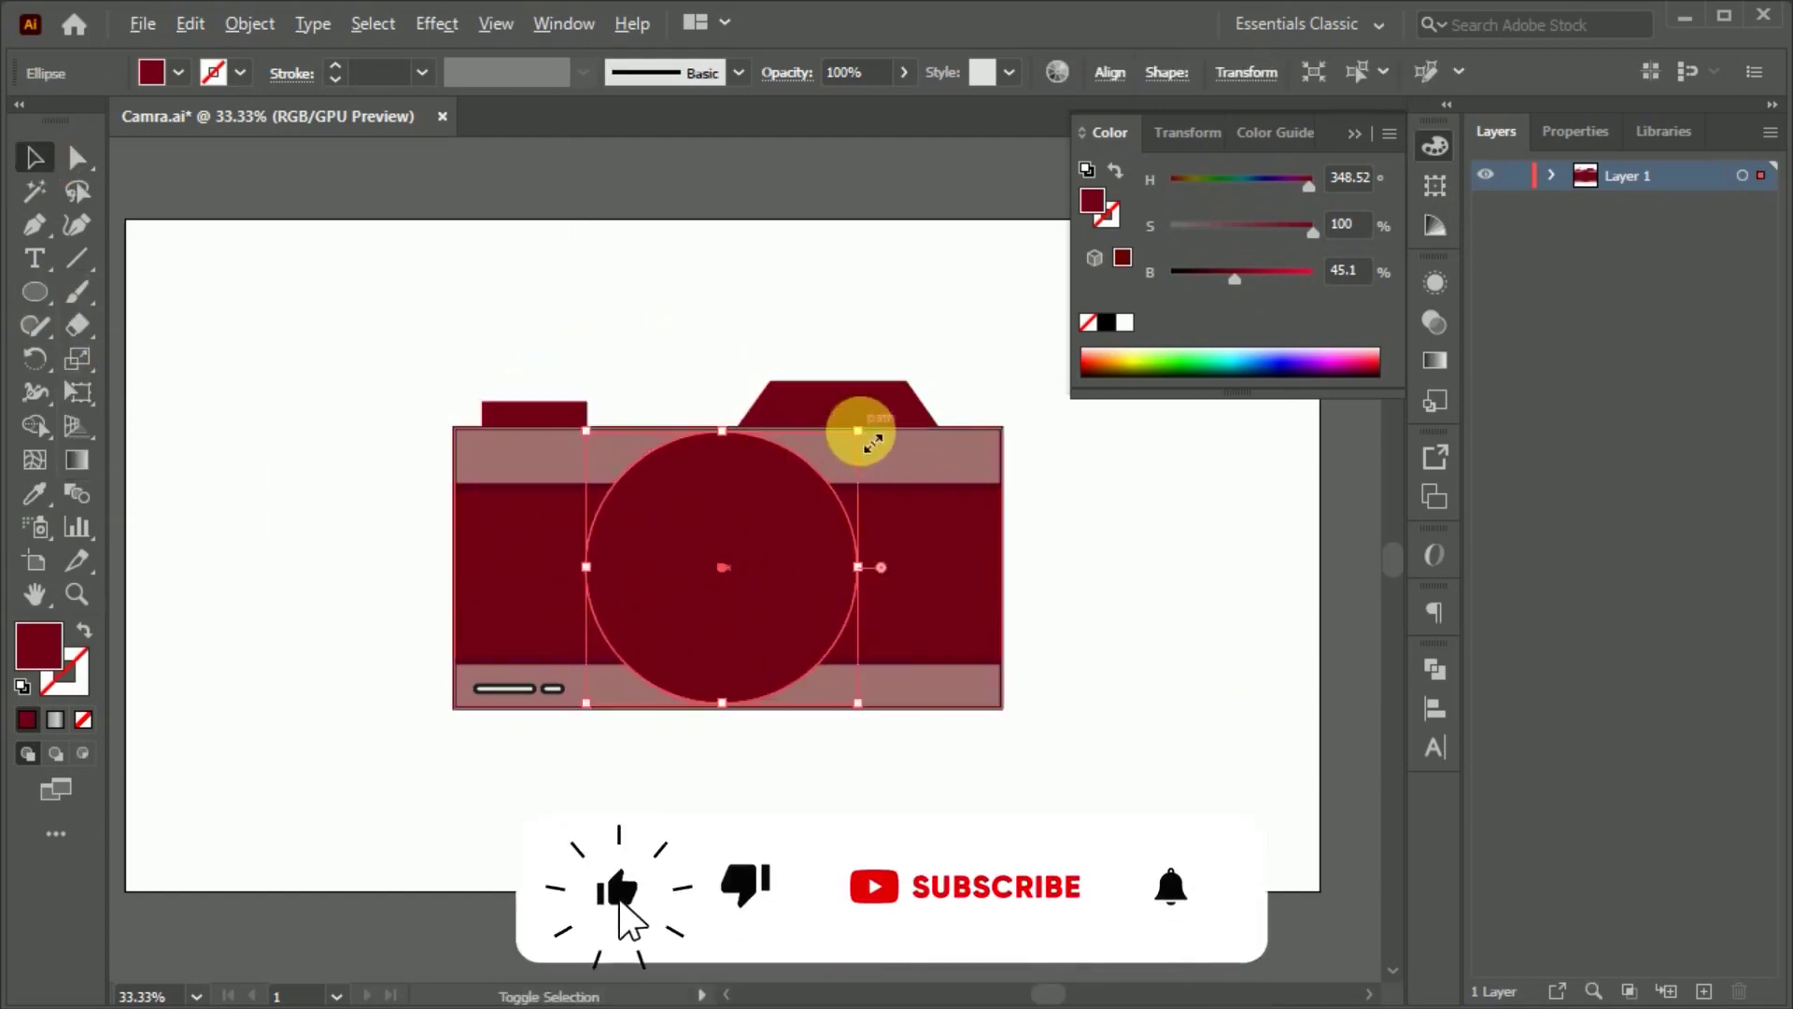
left_click_drag(873, 442, 864, 455)
key("a")
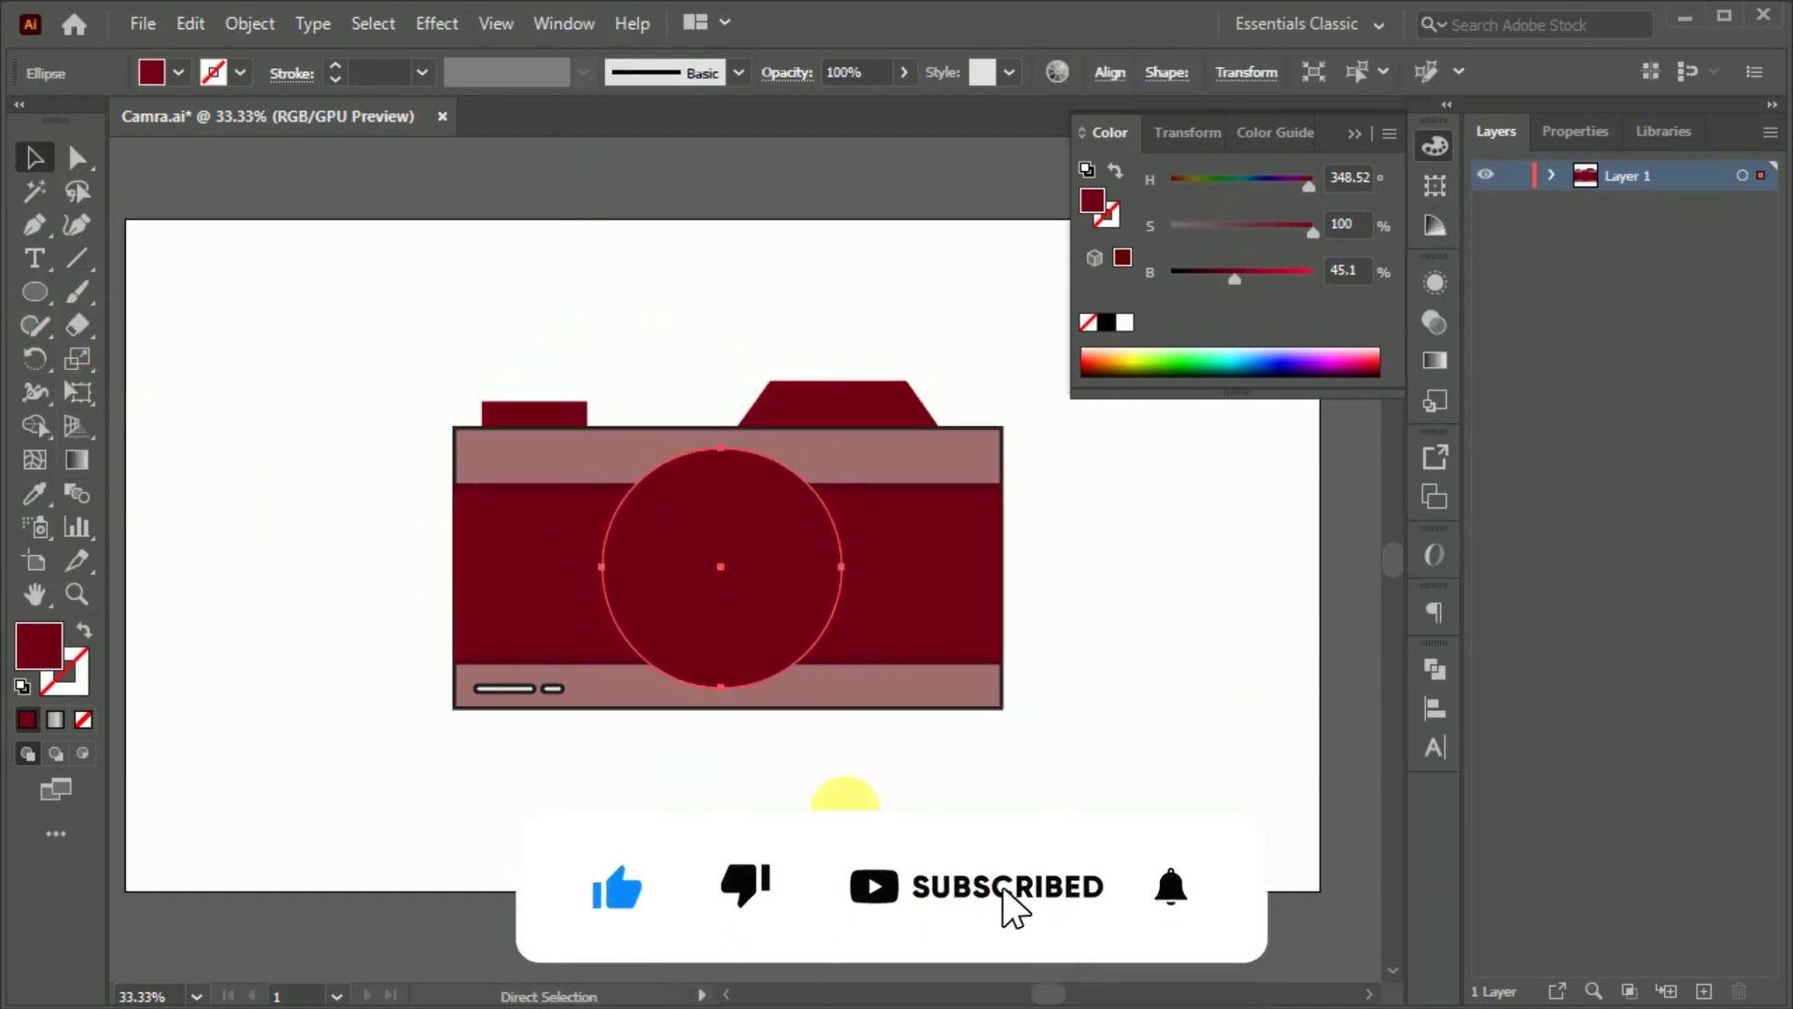
left_click(738, 559)
key("v")
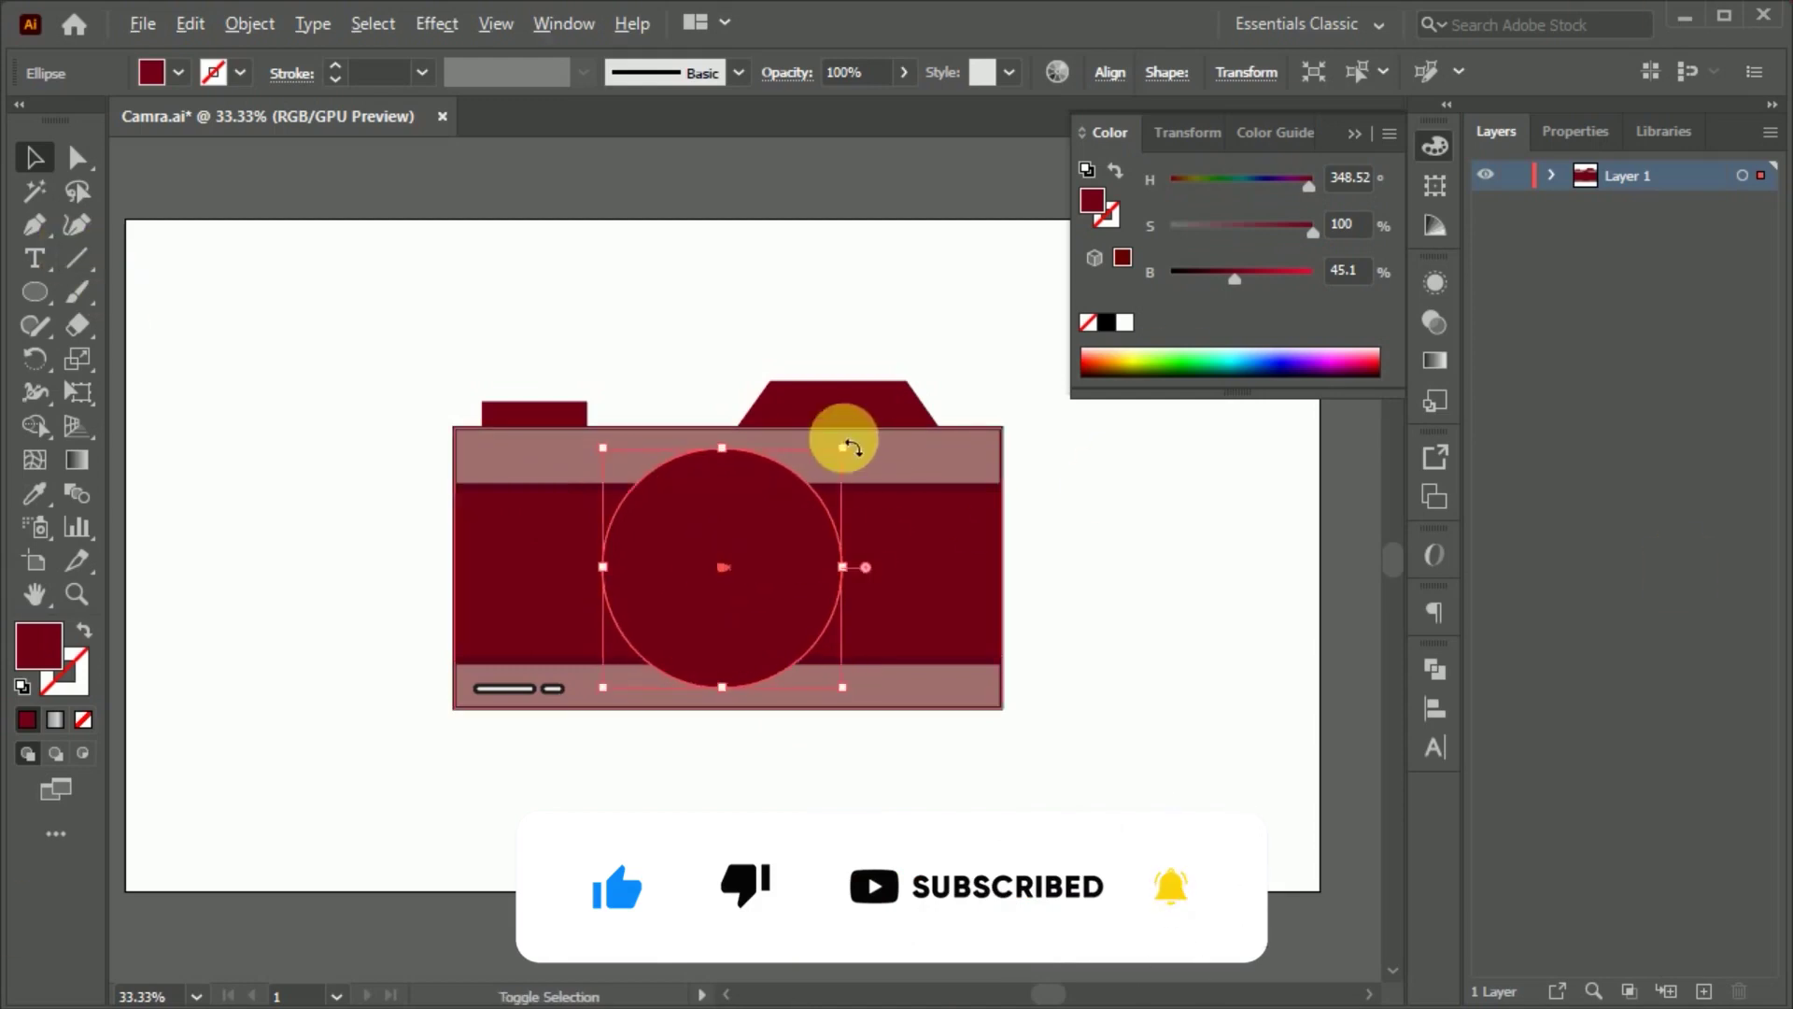
left_click_drag(840, 459, 823, 467)
Step: Fill the inner lens circle blue and the outer ring red
double_click(49, 658)
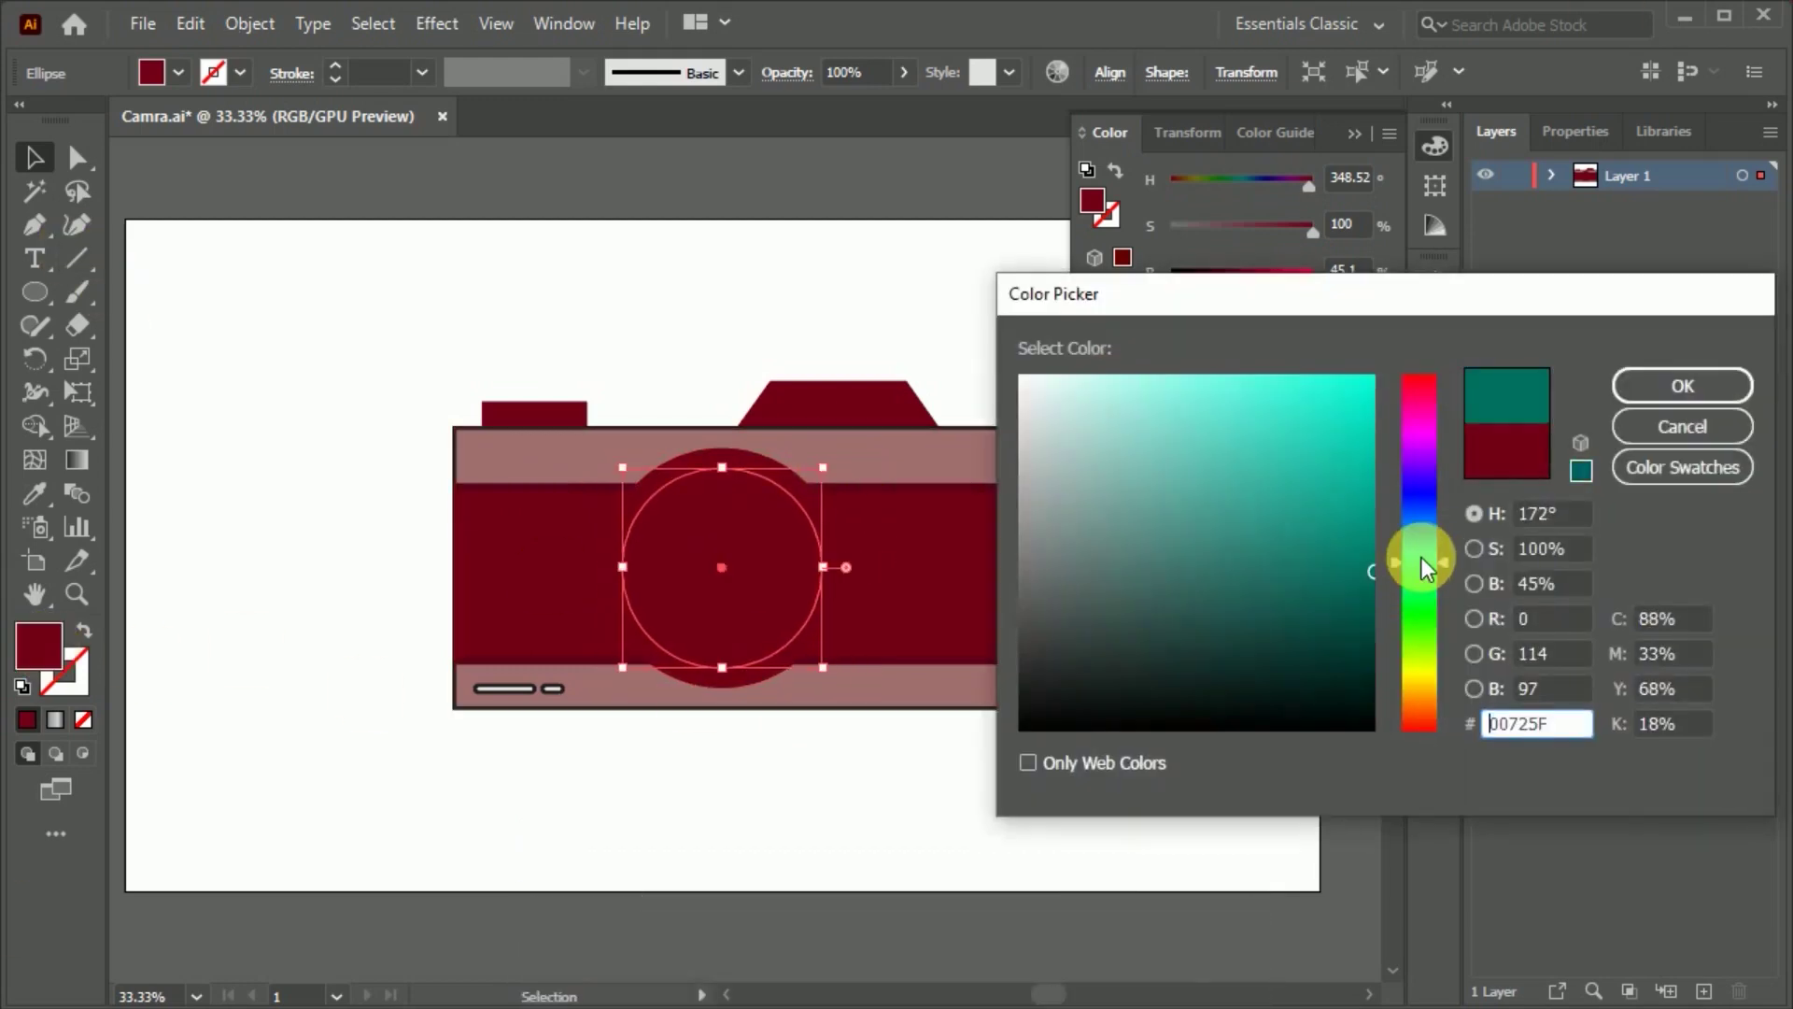
left_click(1385, 399)
left_click(1689, 389)
left_click(331, 390)
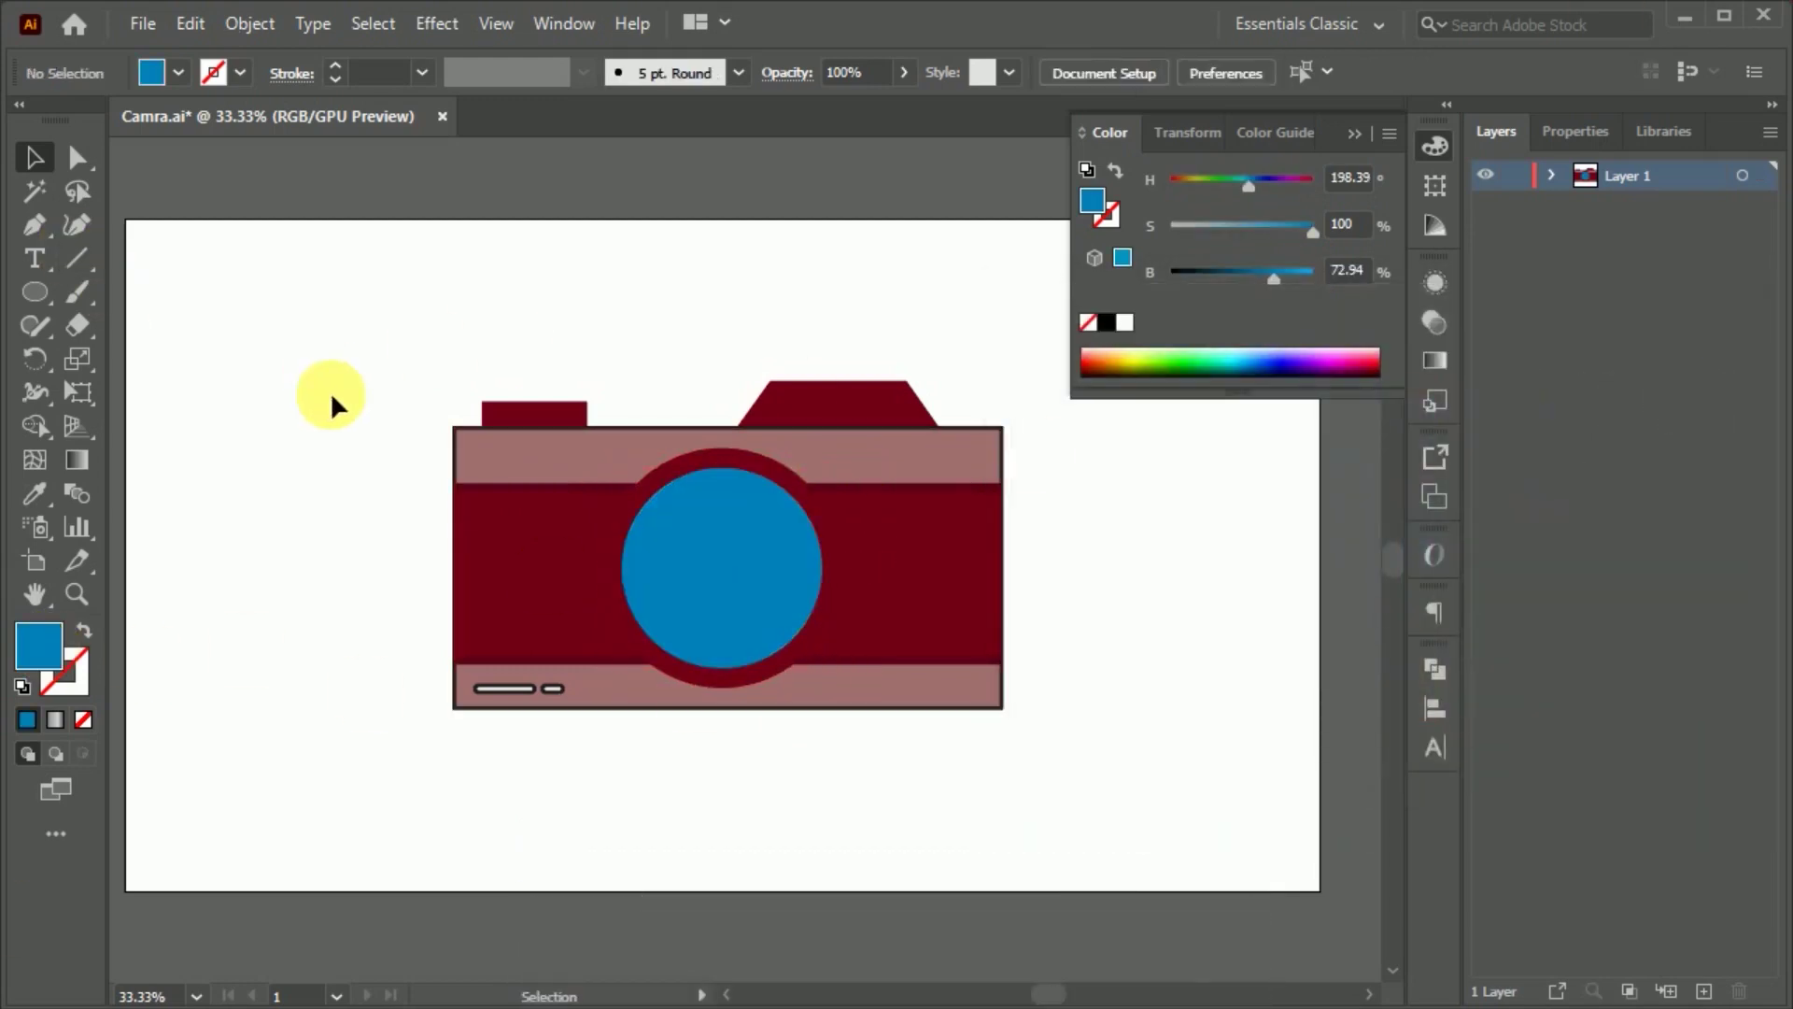
left_click(697, 441)
double_click(46, 653)
mouse_move(1354, 592)
left_mouse_down()
mouse_move(1385, 592)
mouse_move(1371, 528)
left_mouse_up()
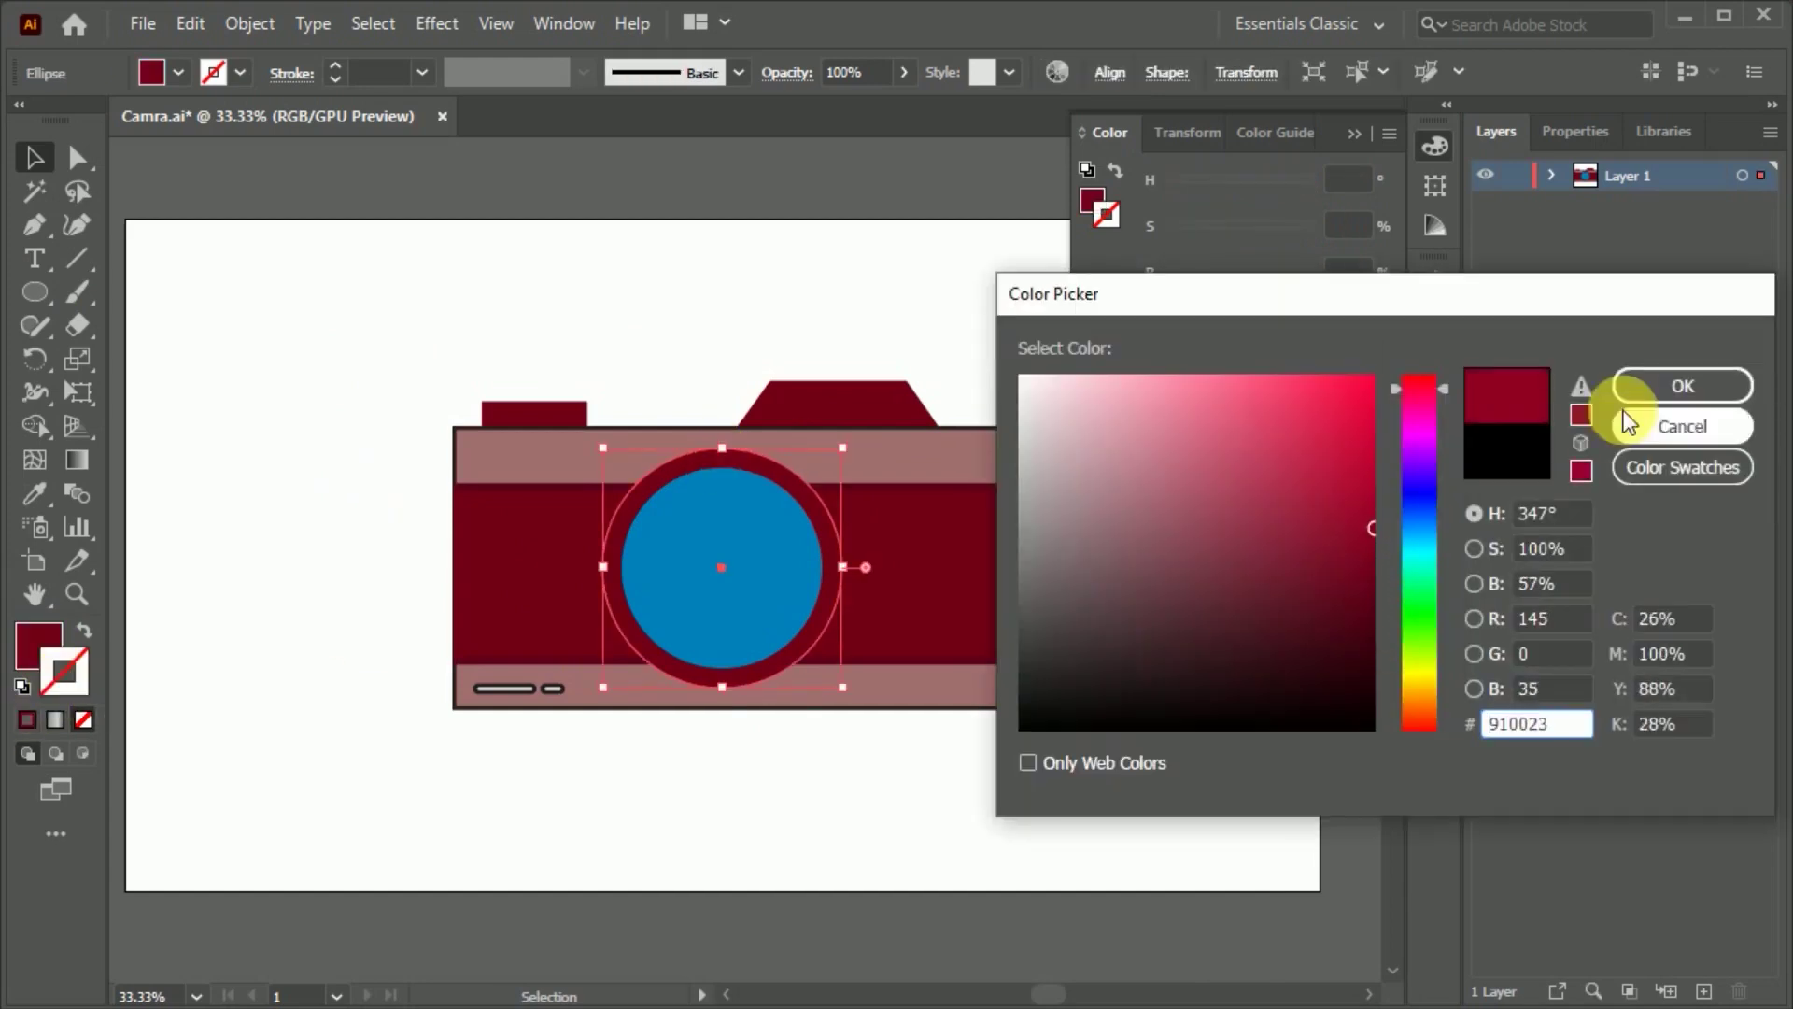
left_click(1637, 390)
left_click(422, 72)
left_click(320, 461)
Step: Darken the ring's red and give it a thicker outline
left_click(833, 574)
double_click(62, 667)
mouse_move(1321, 658)
left_mouse_down()
mouse_move(1396, 661)
mouse_move(1381, 593)
left_mouse_up()
left_click(1642, 393)
left_click(665, 305)
left_click(644, 489)
double_click(60, 674)
left_click(1636, 386)
left_click(422, 72)
left_click(463, 558)
left_click(275, 502)
Step: Change the lens fill to a darker teal-blue
left_click(665, 585)
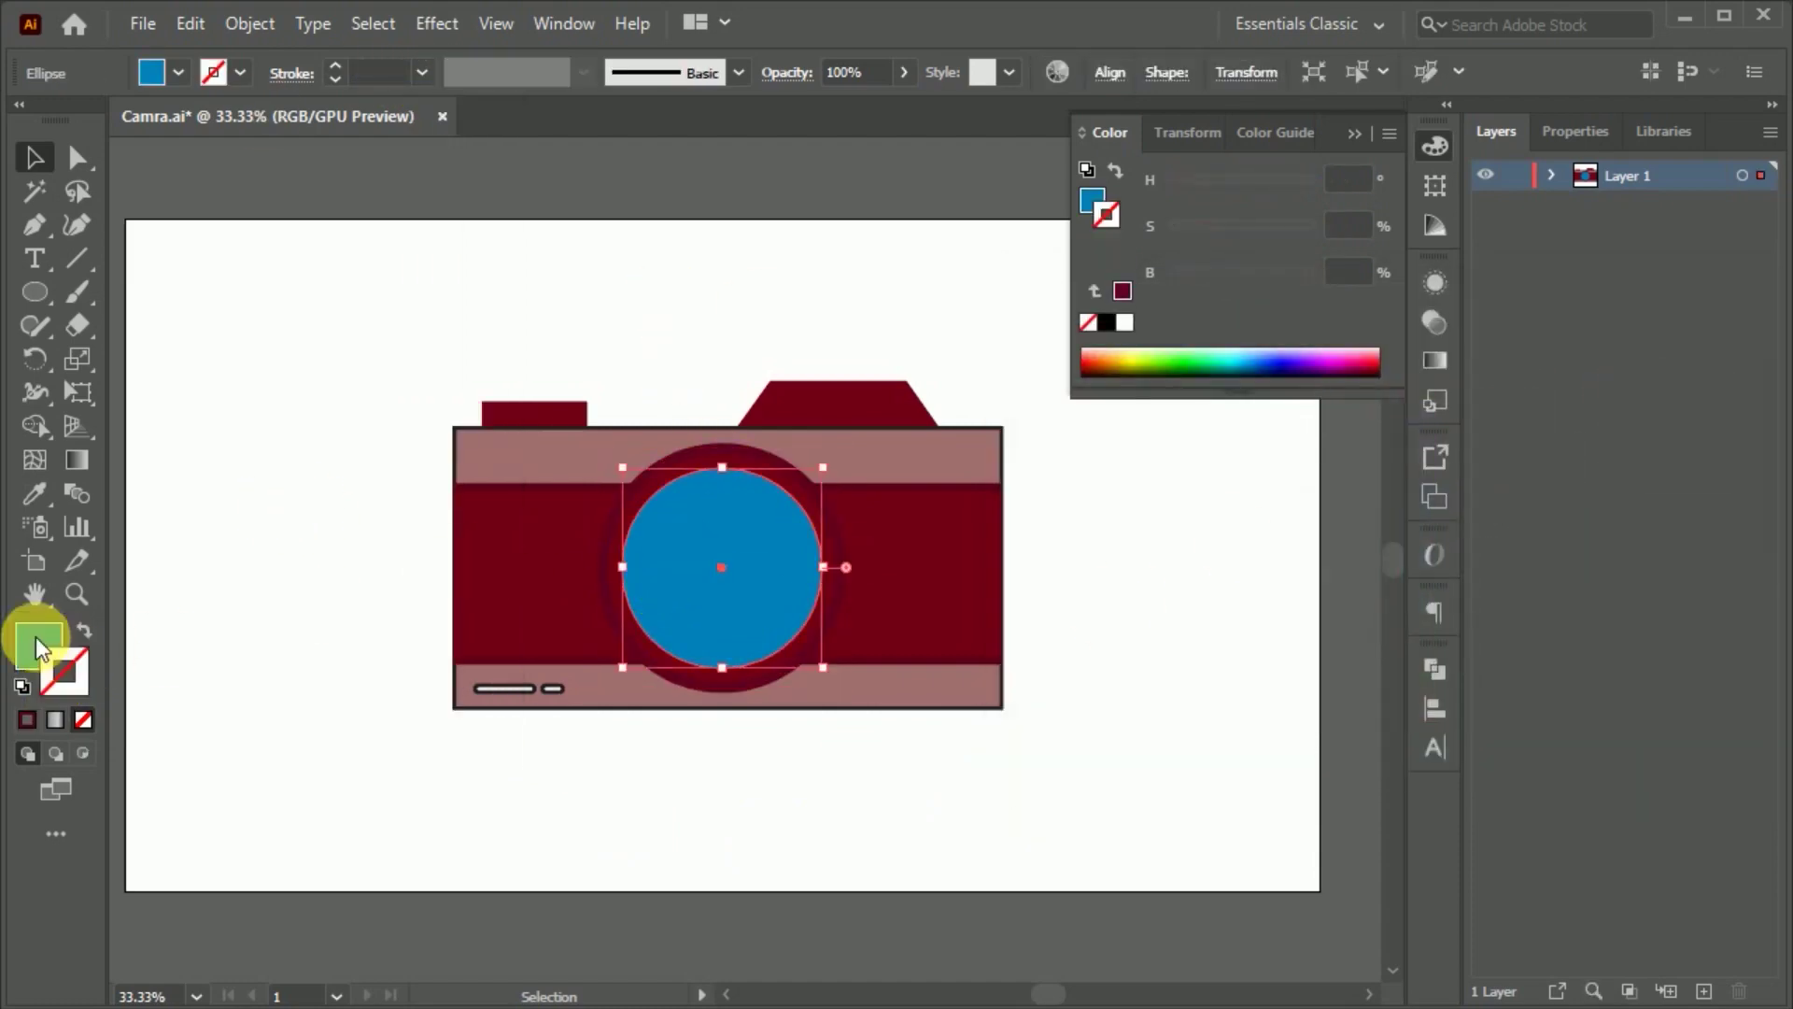
double_click(48, 656)
left_click(1353, 580)
left_click(1654, 384)
left_click(1329, 678)
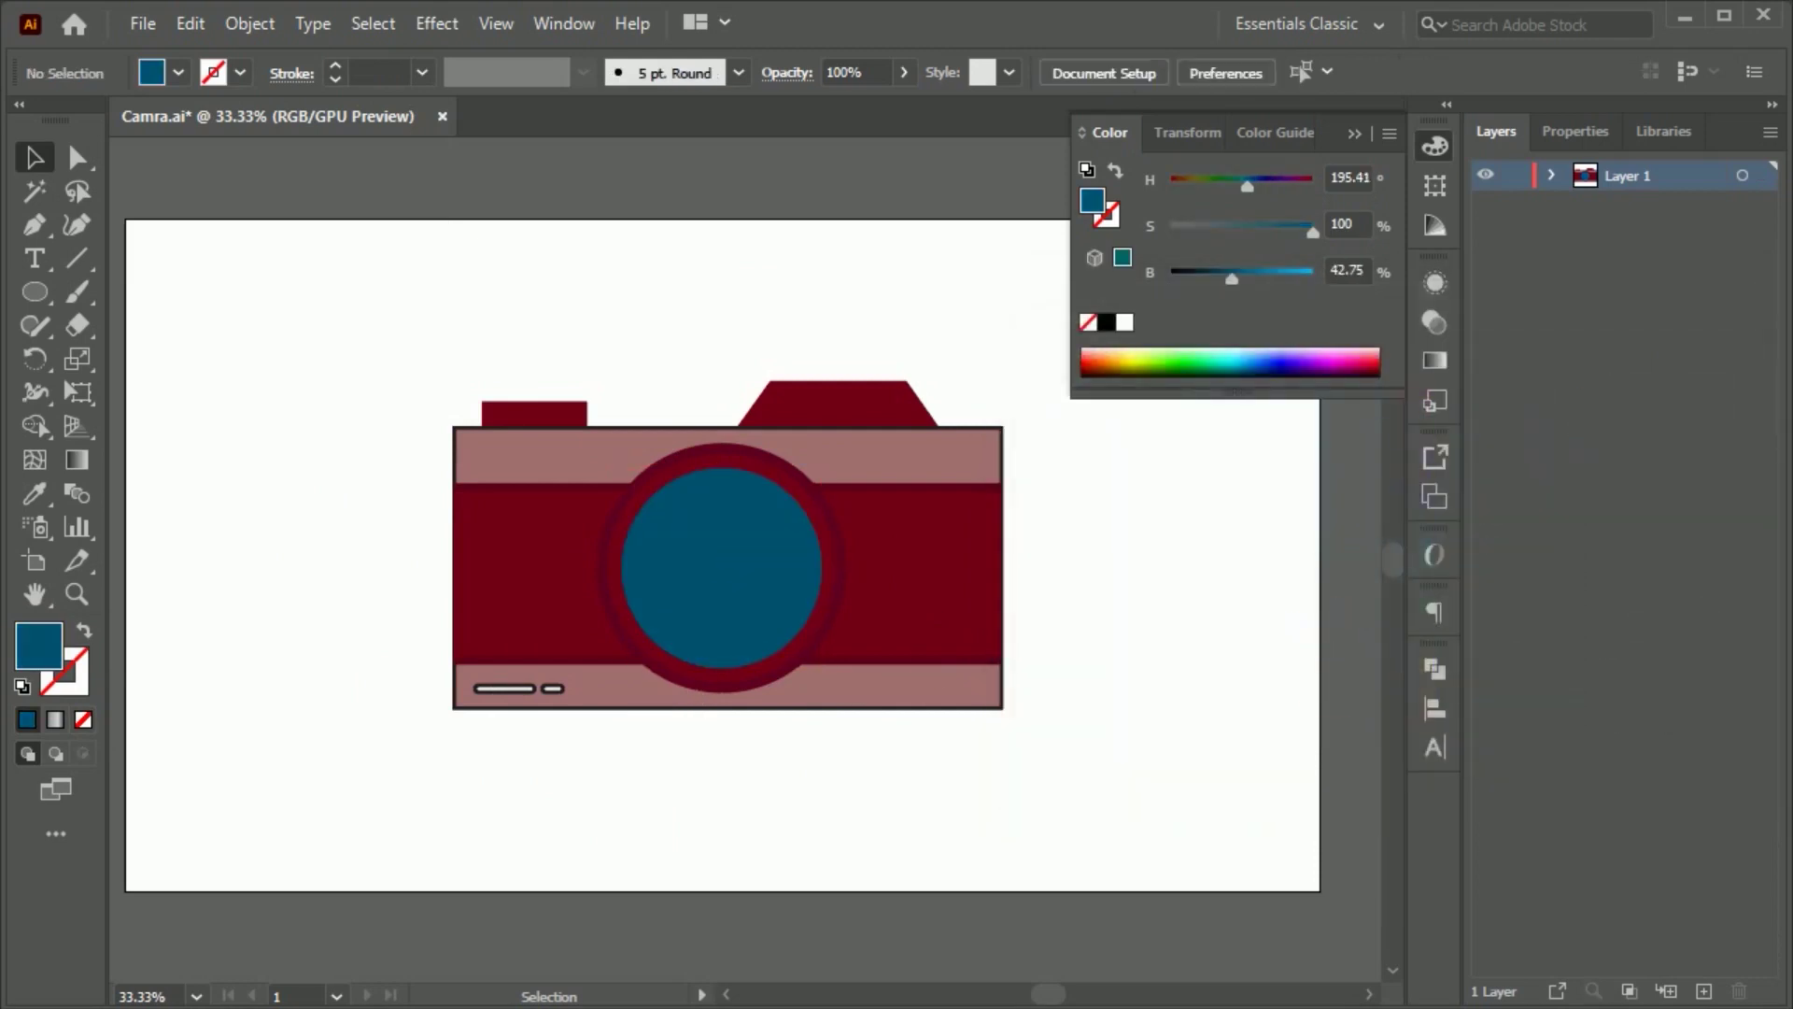
left_click(816, 647)
Step: Paste a copy of the ring in front and scale it into an inner circle at the lens centre
key("ctrl+c")
key("ctrl+f")
left_click_drag(841, 447, 766, 521)
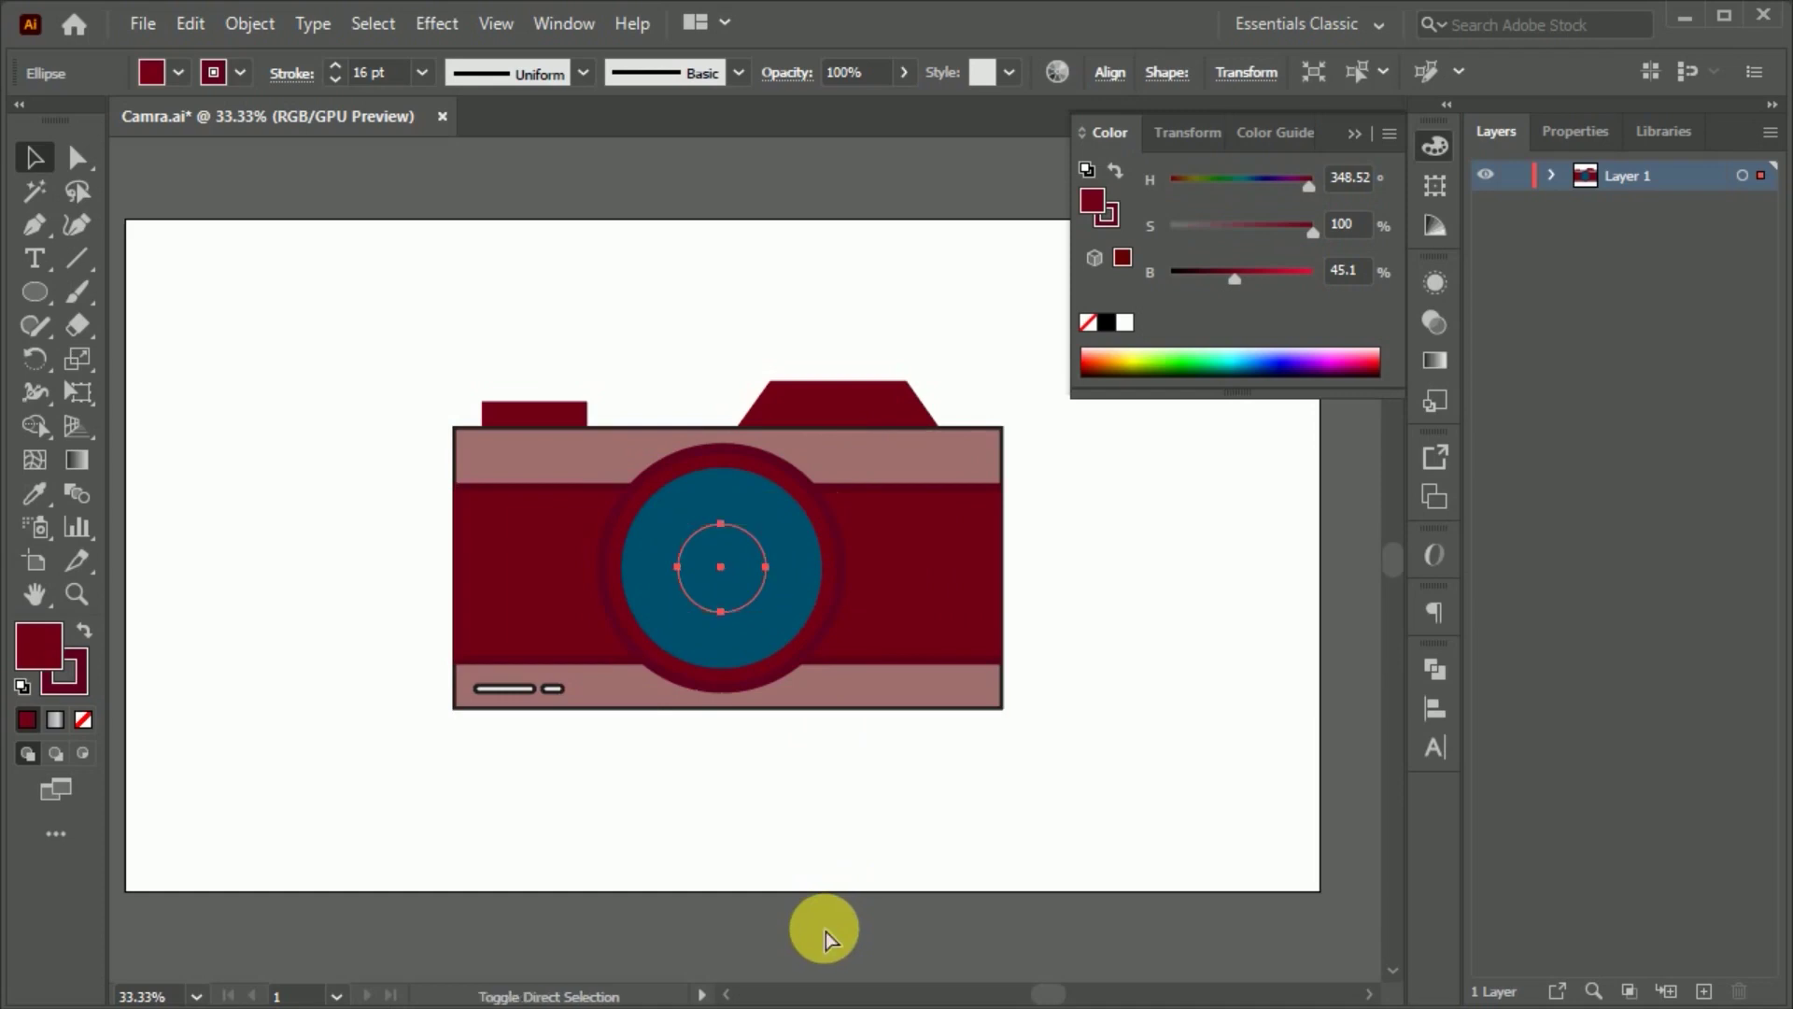
Step: Draw a small grey circle with no outline on the inner lens
key("l")
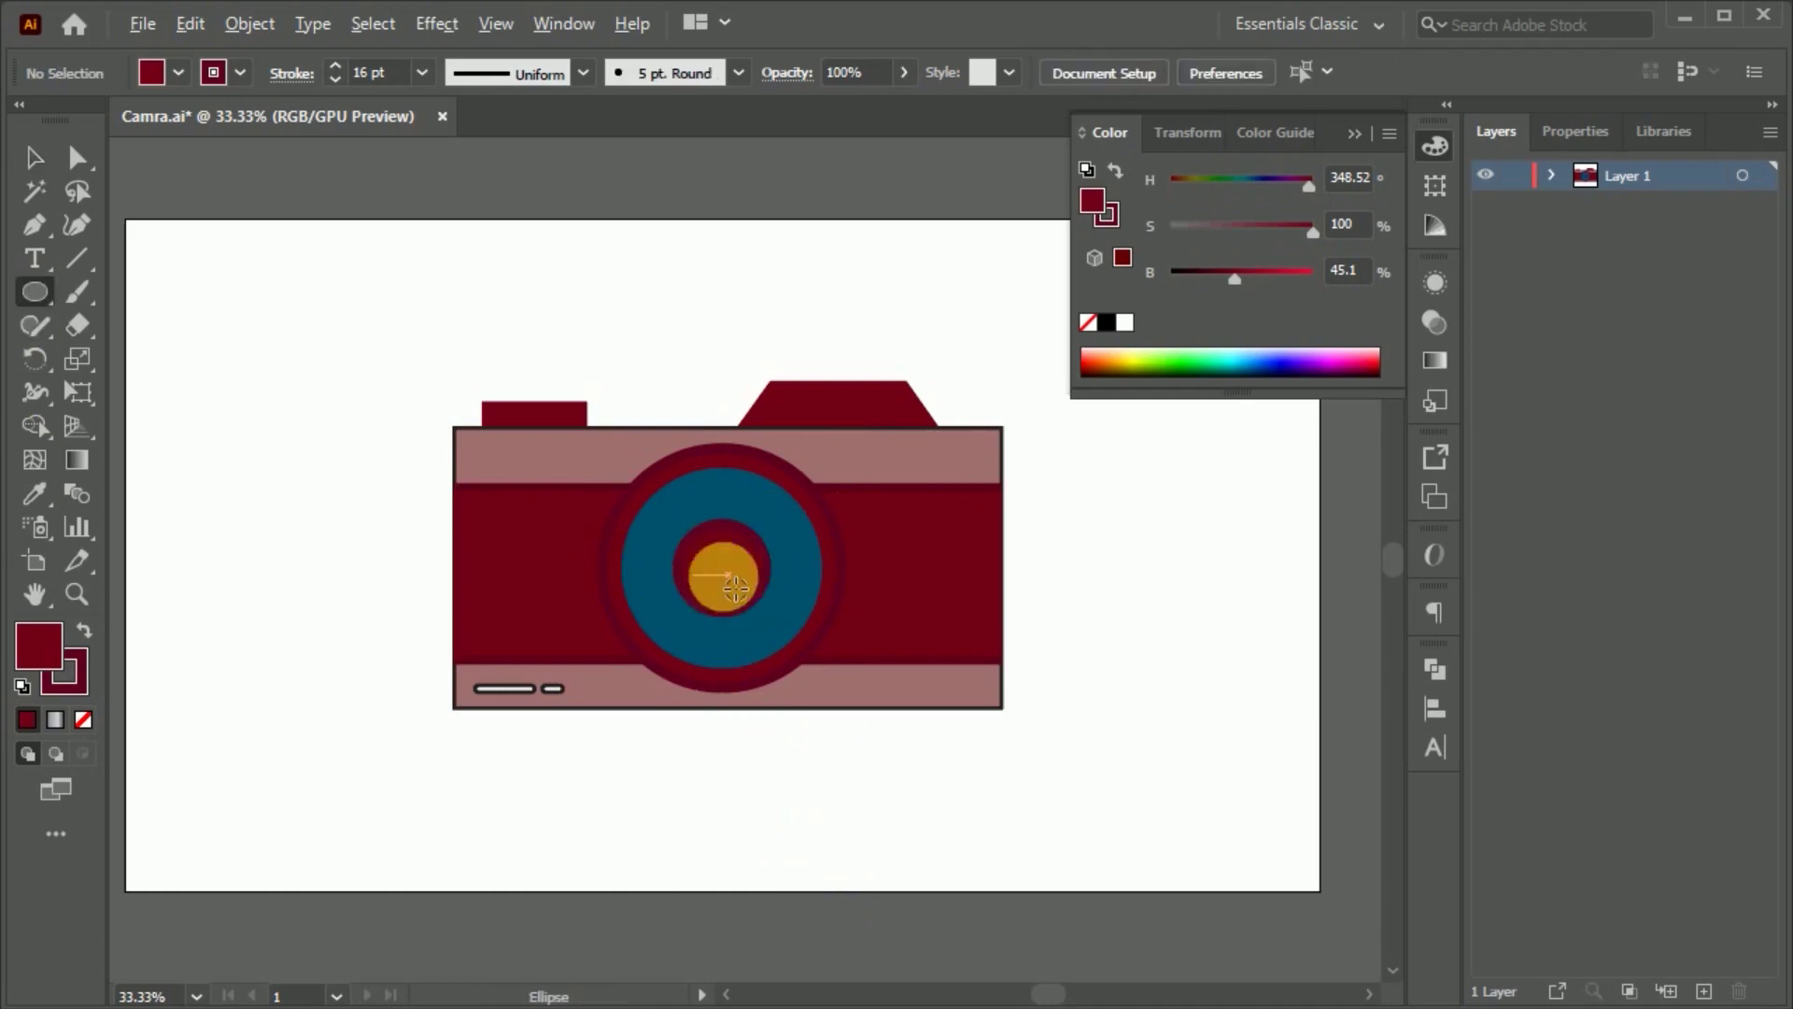
key("ctrl+plus")
key("ctrl+plus")
key("ctrl+plus")
left_click_drag(670, 538, 680, 534)
left_click(34, 157)
left_click(58, 670)
key("slash")
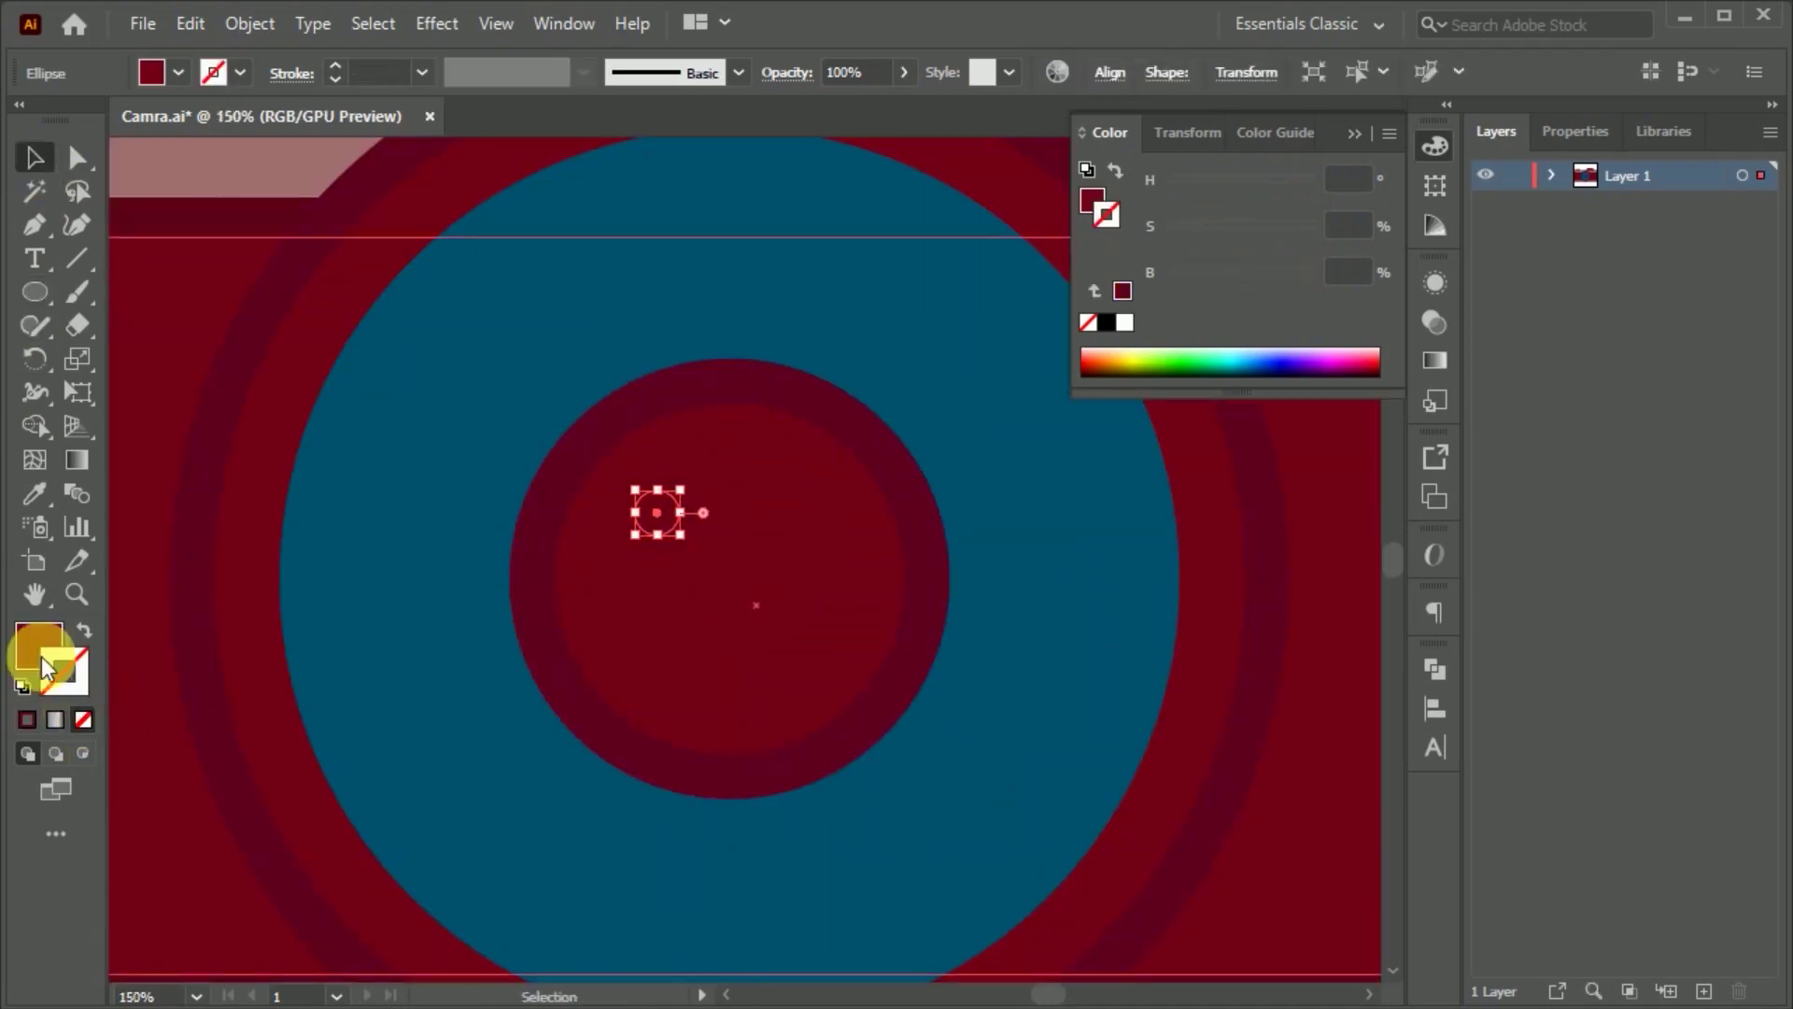
double_click(36, 651)
left_click(1007, 564)
left_click(1682, 386)
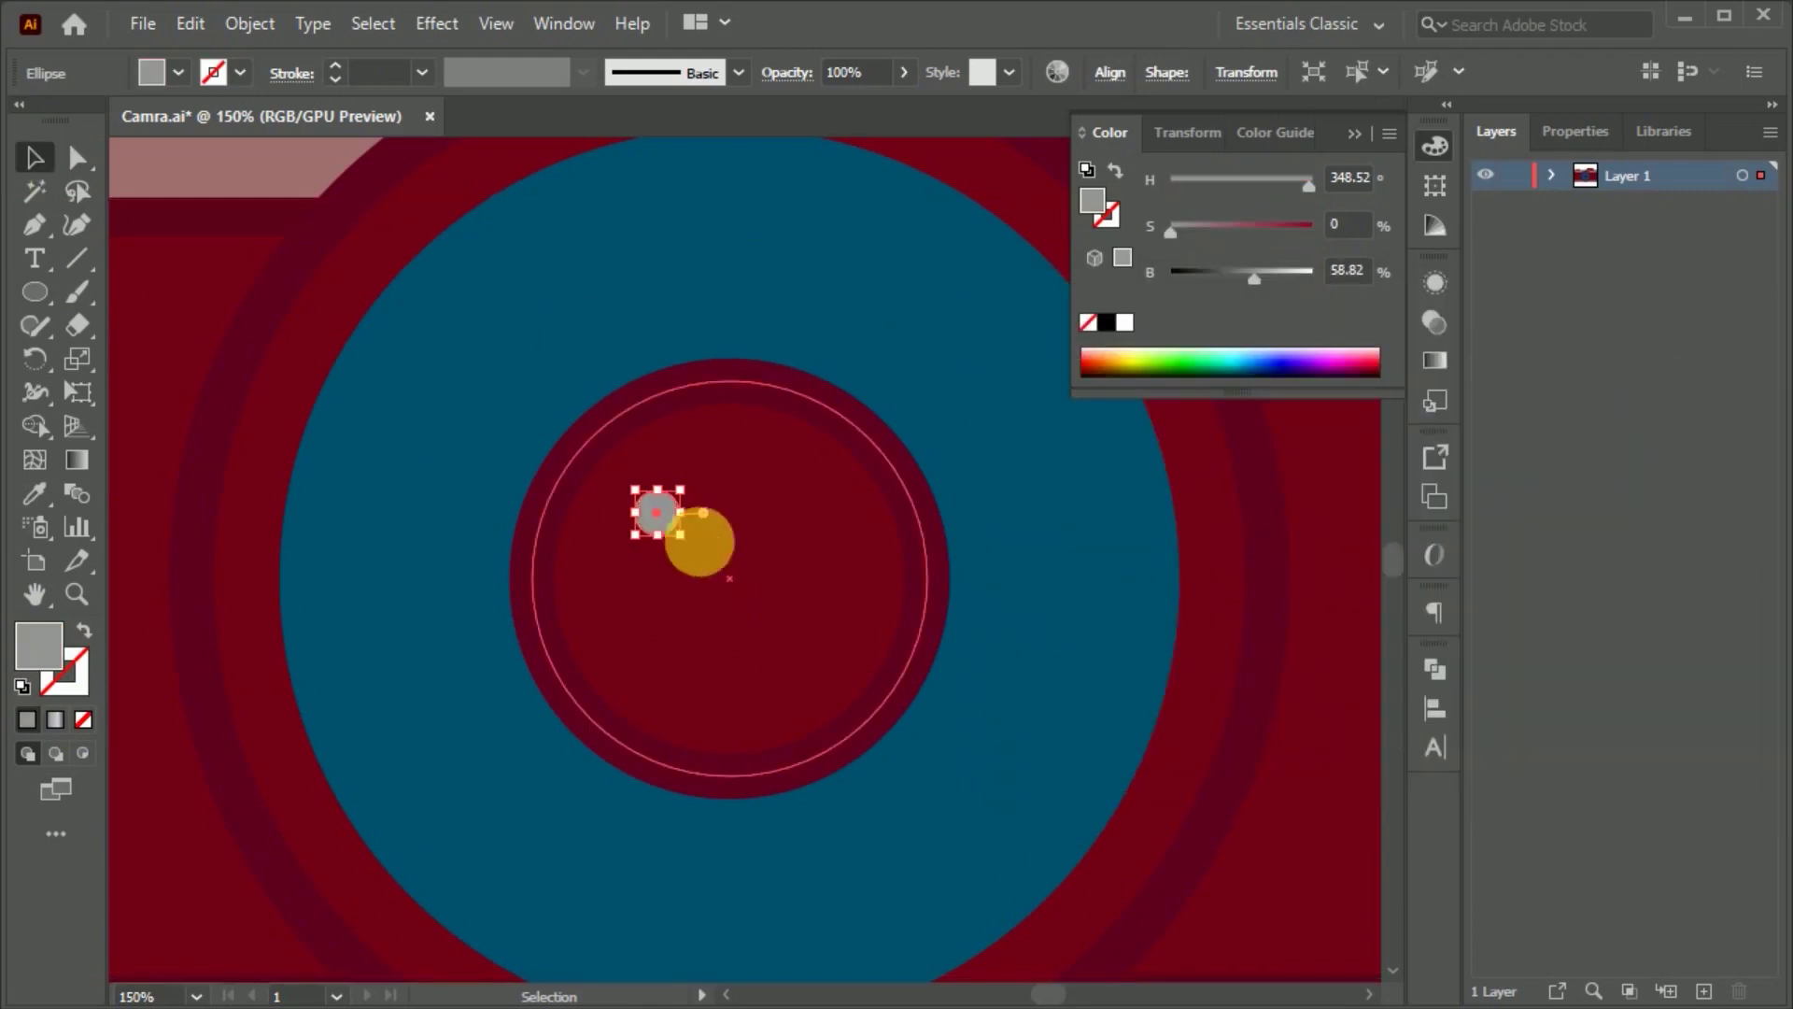
Step: Draw a second, larger light grey highlight circle overlapping the first
key("ctrl+plus")
key("ctrl+plus")
key("ctrl+plus")
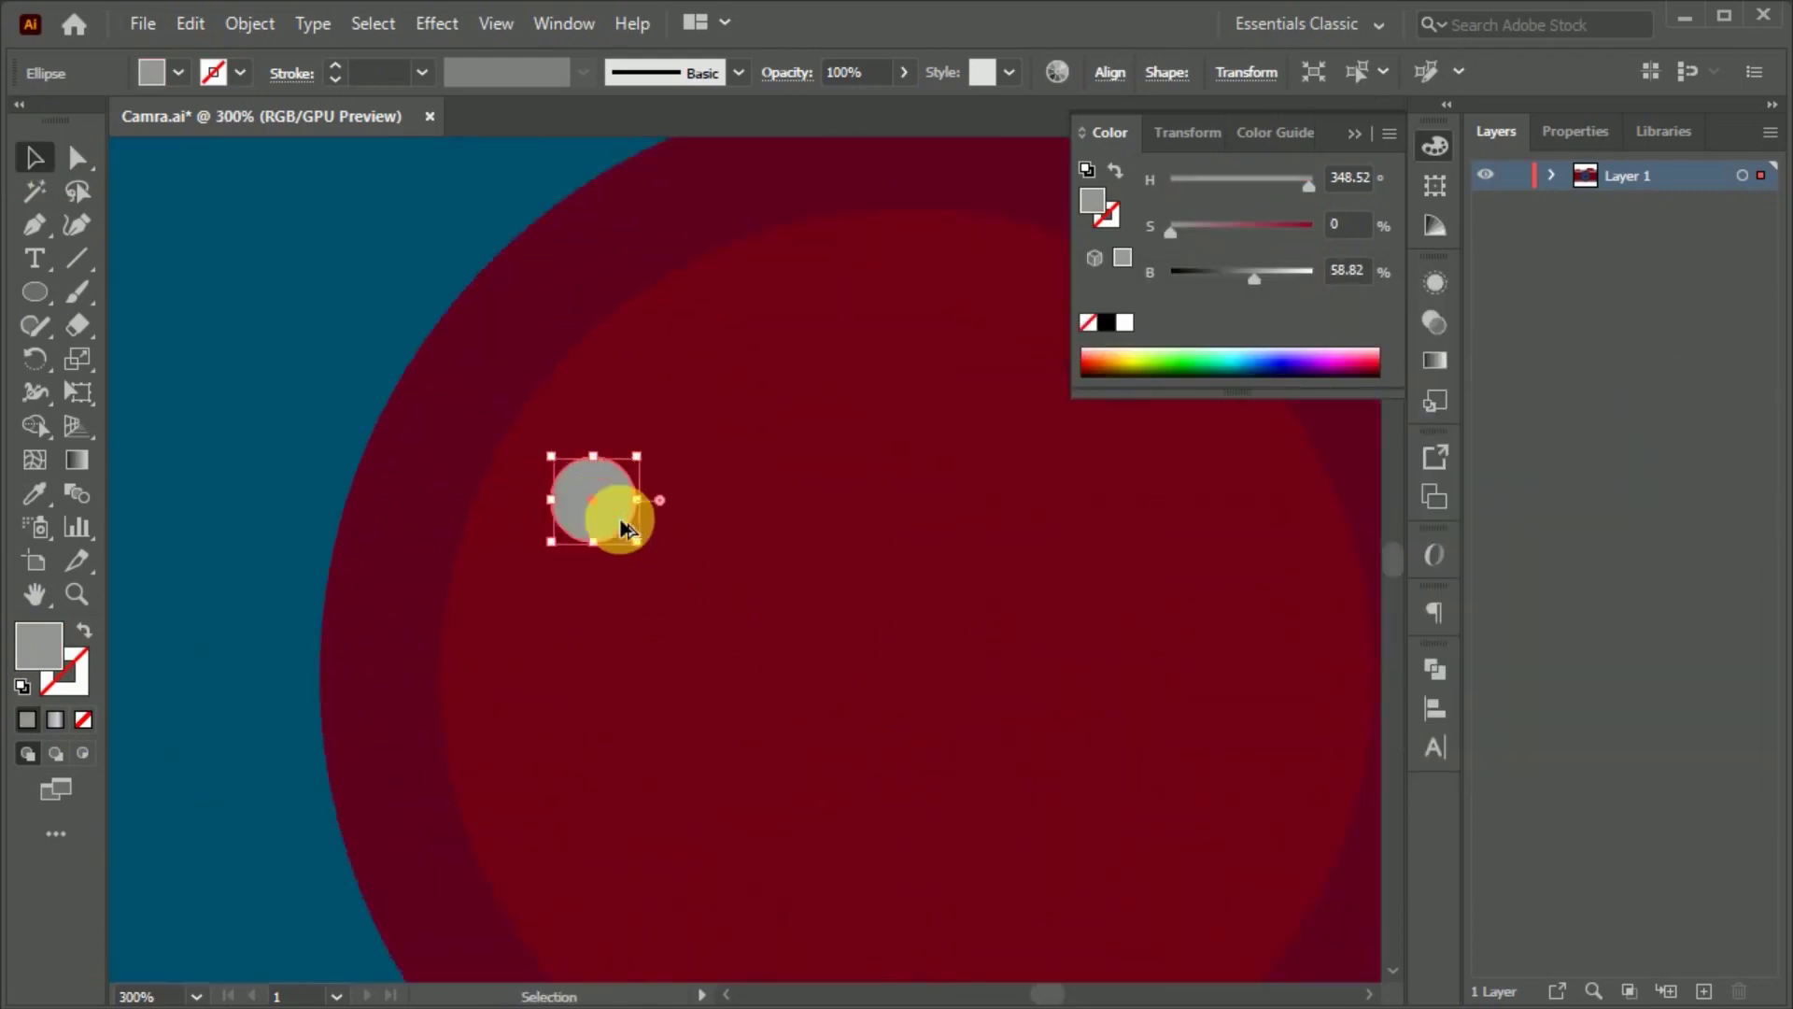
key("ctrl+plus")
mouse_move(593, 509)
left_mouse_down()
mouse_move(703, 403)
mouse_move(669, 402)
mouse_move(643, 449)
left_mouse_up()
double_click(52, 663)
left_click(1000, 448)
key("Return")
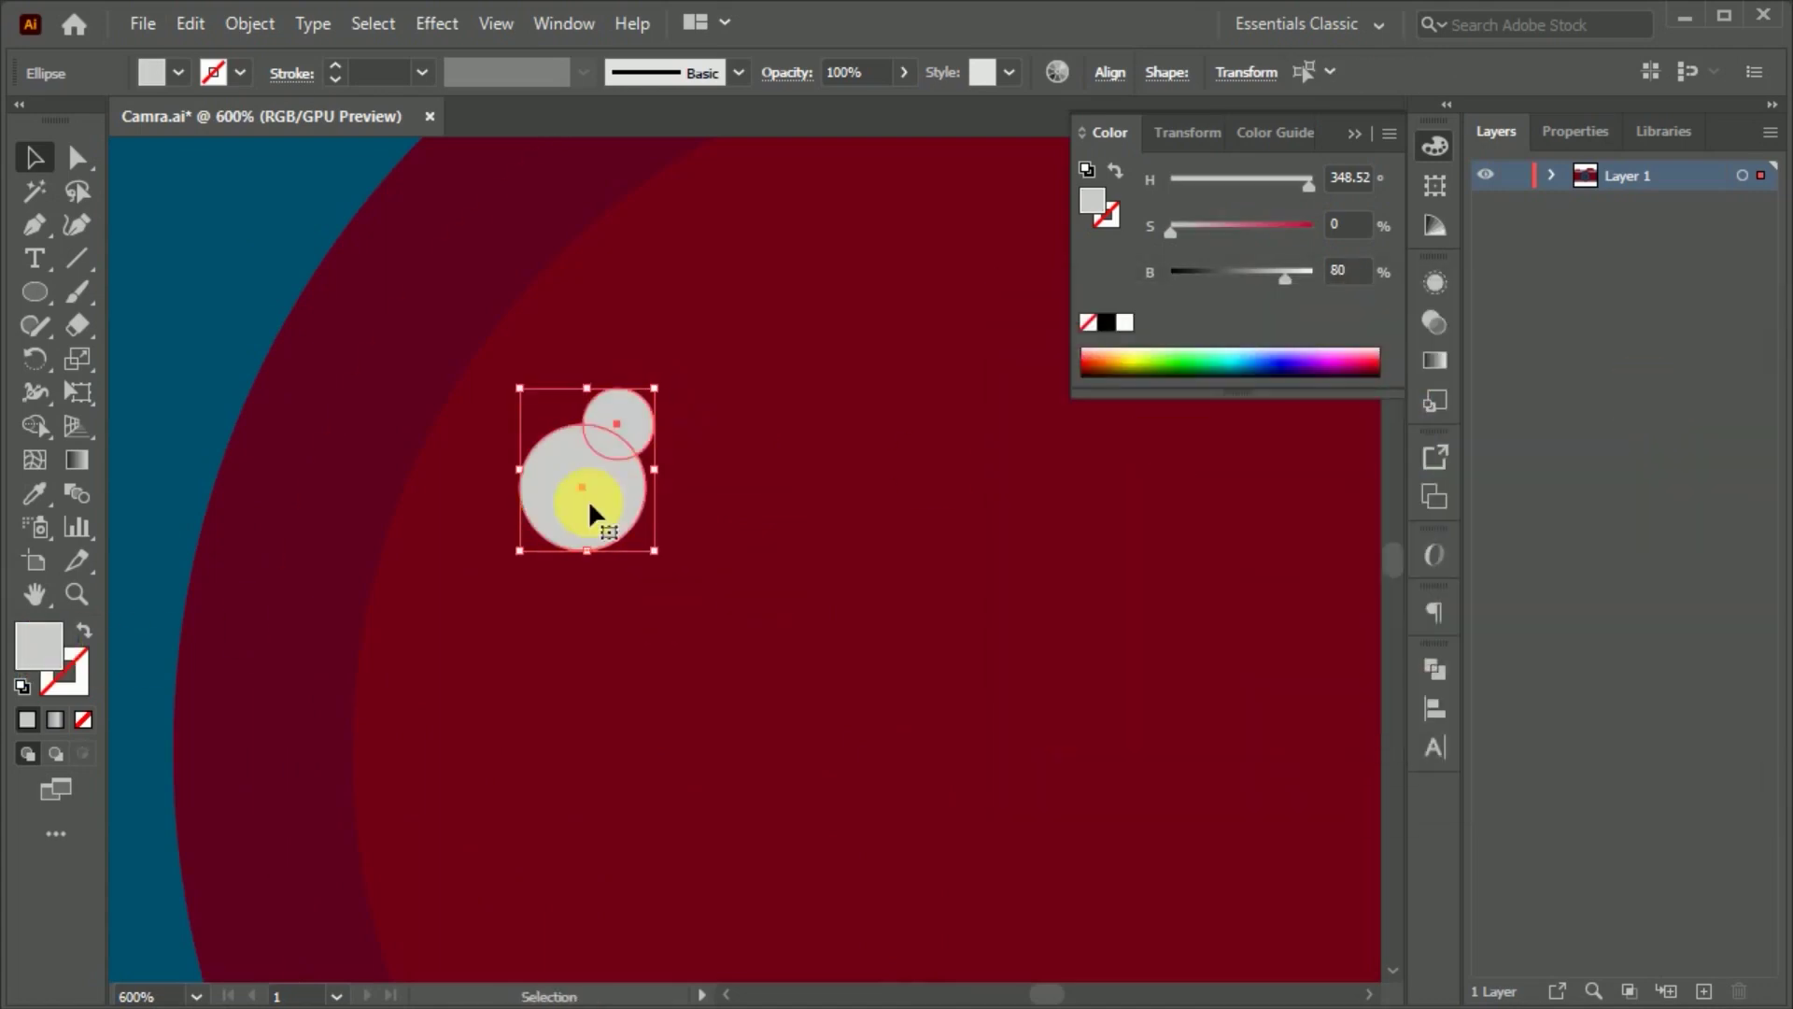
key("ctrl+minus")
key("ctrl+minus")
key("ctrl+minus")
key("ctrl+minus")
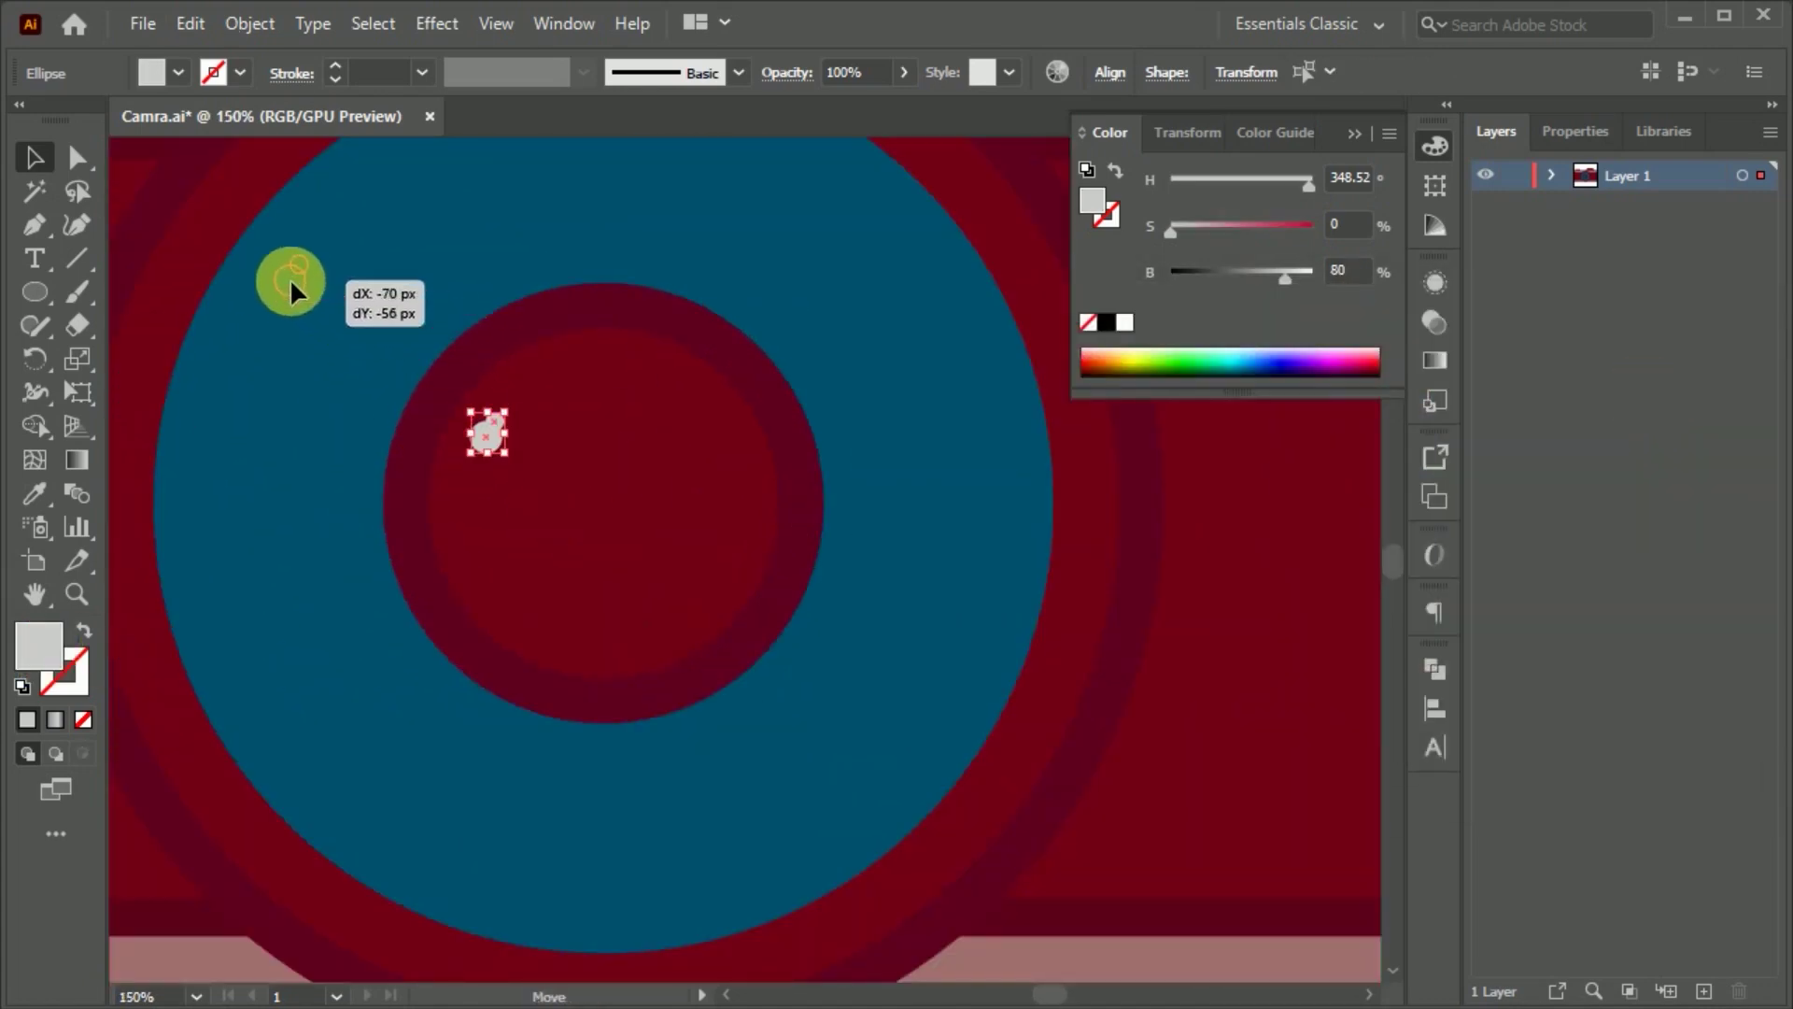
Step: Place grey highlight dots on the lens's upper left and inside the centre circle
left_click_drag(289, 277, 297, 284)
left_click_drag(495, 431, 484, 486)
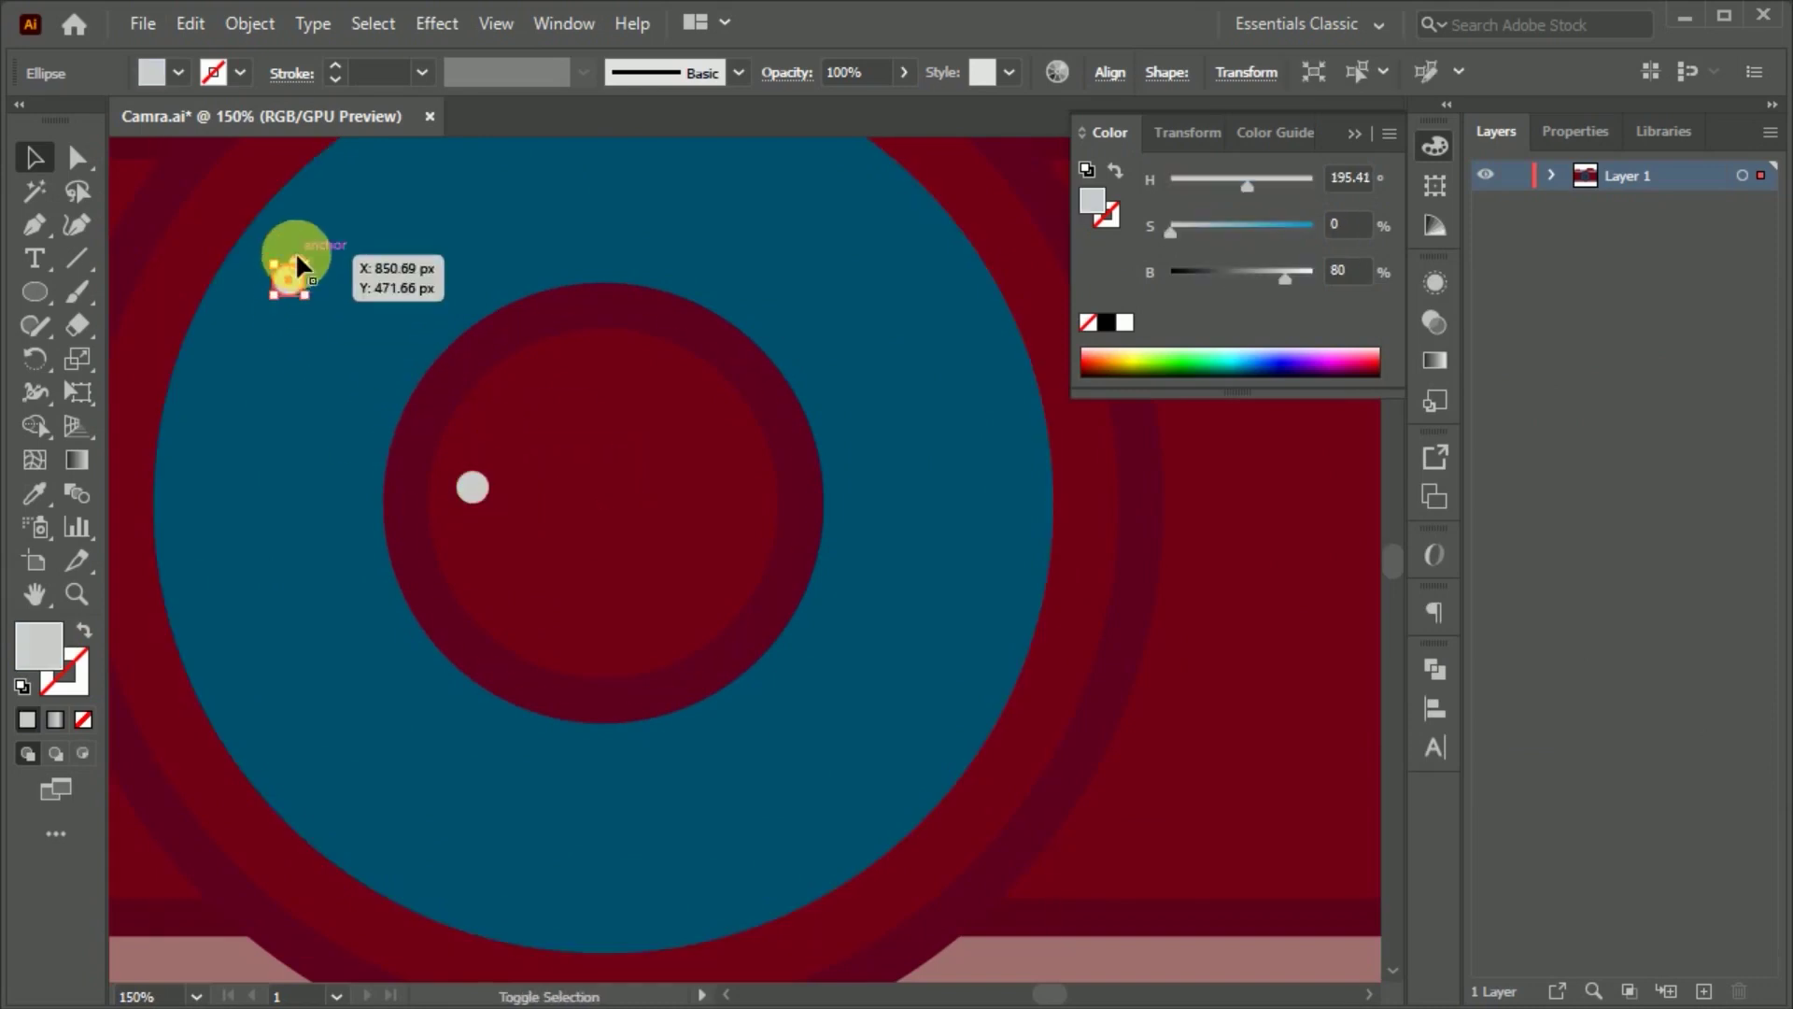
left_click_drag(292, 268, 321, 308)
key("ctrl+minus")
key("ctrl+minus")
key("ctrl+minus")
left_click(696, 897)
scroll(486, 383, "up", 5)
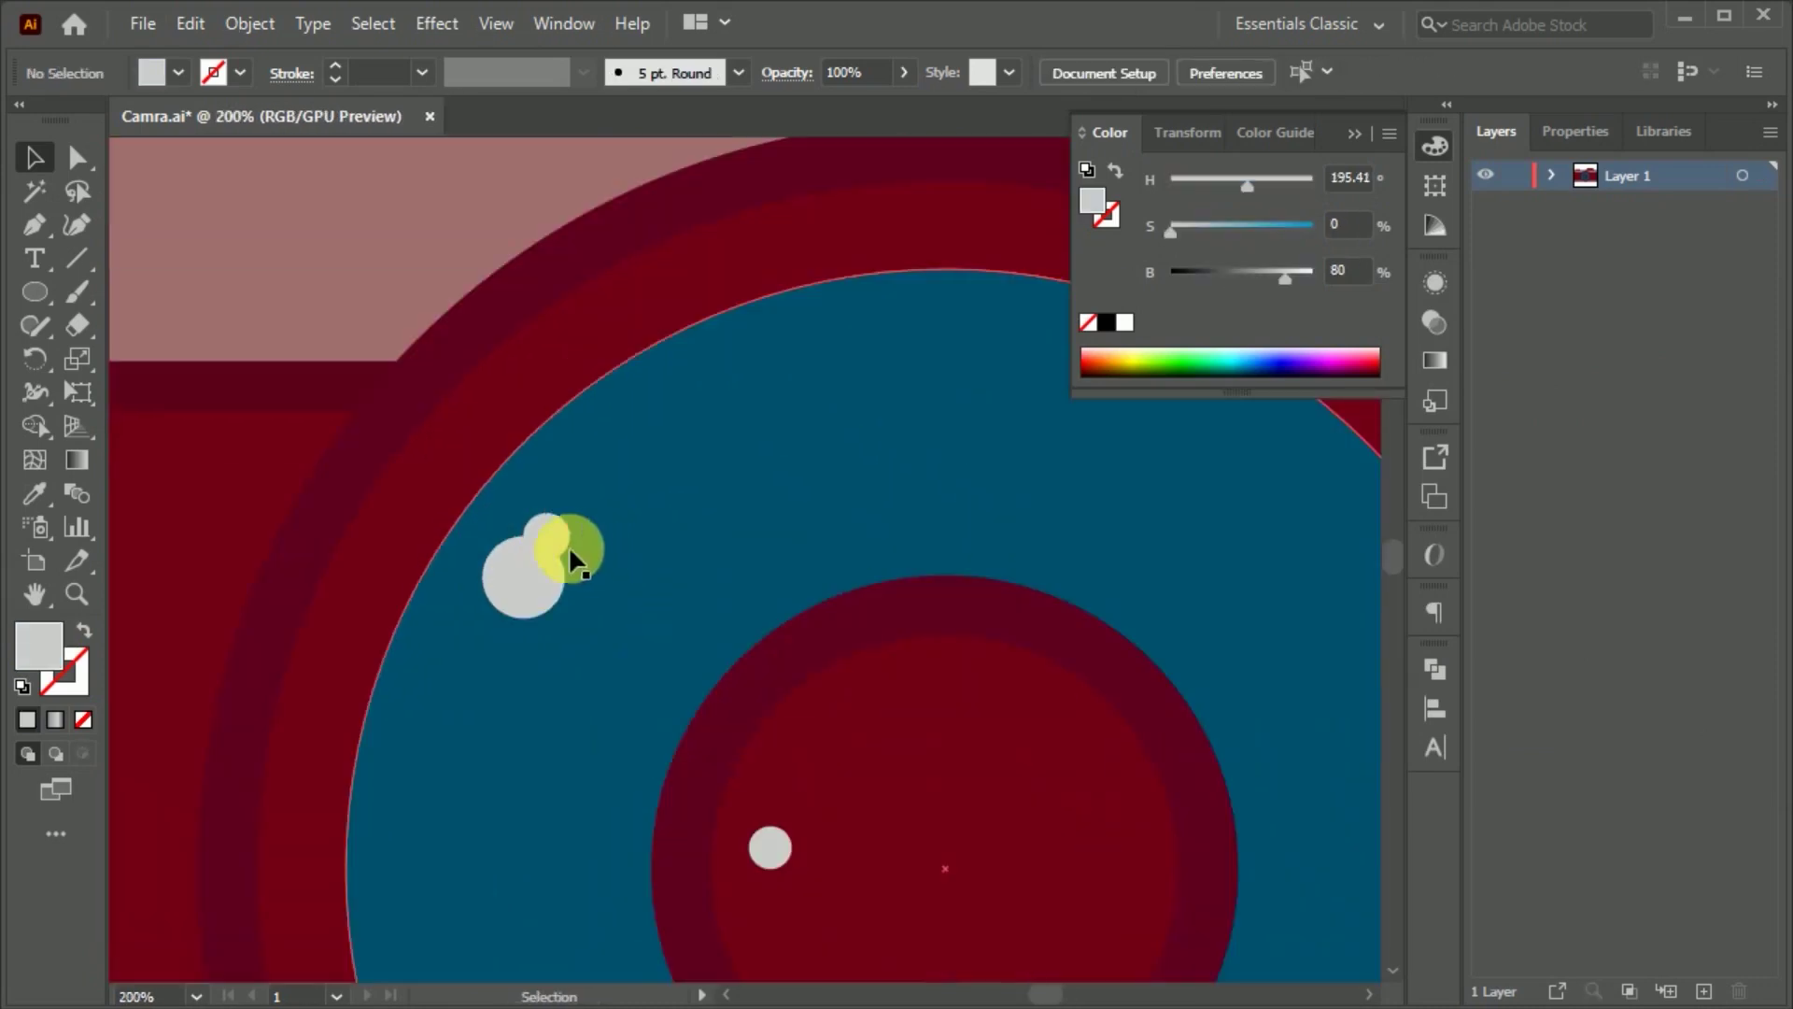
left_click_drag(572, 537, 574, 537)
key("ctrl+minus")
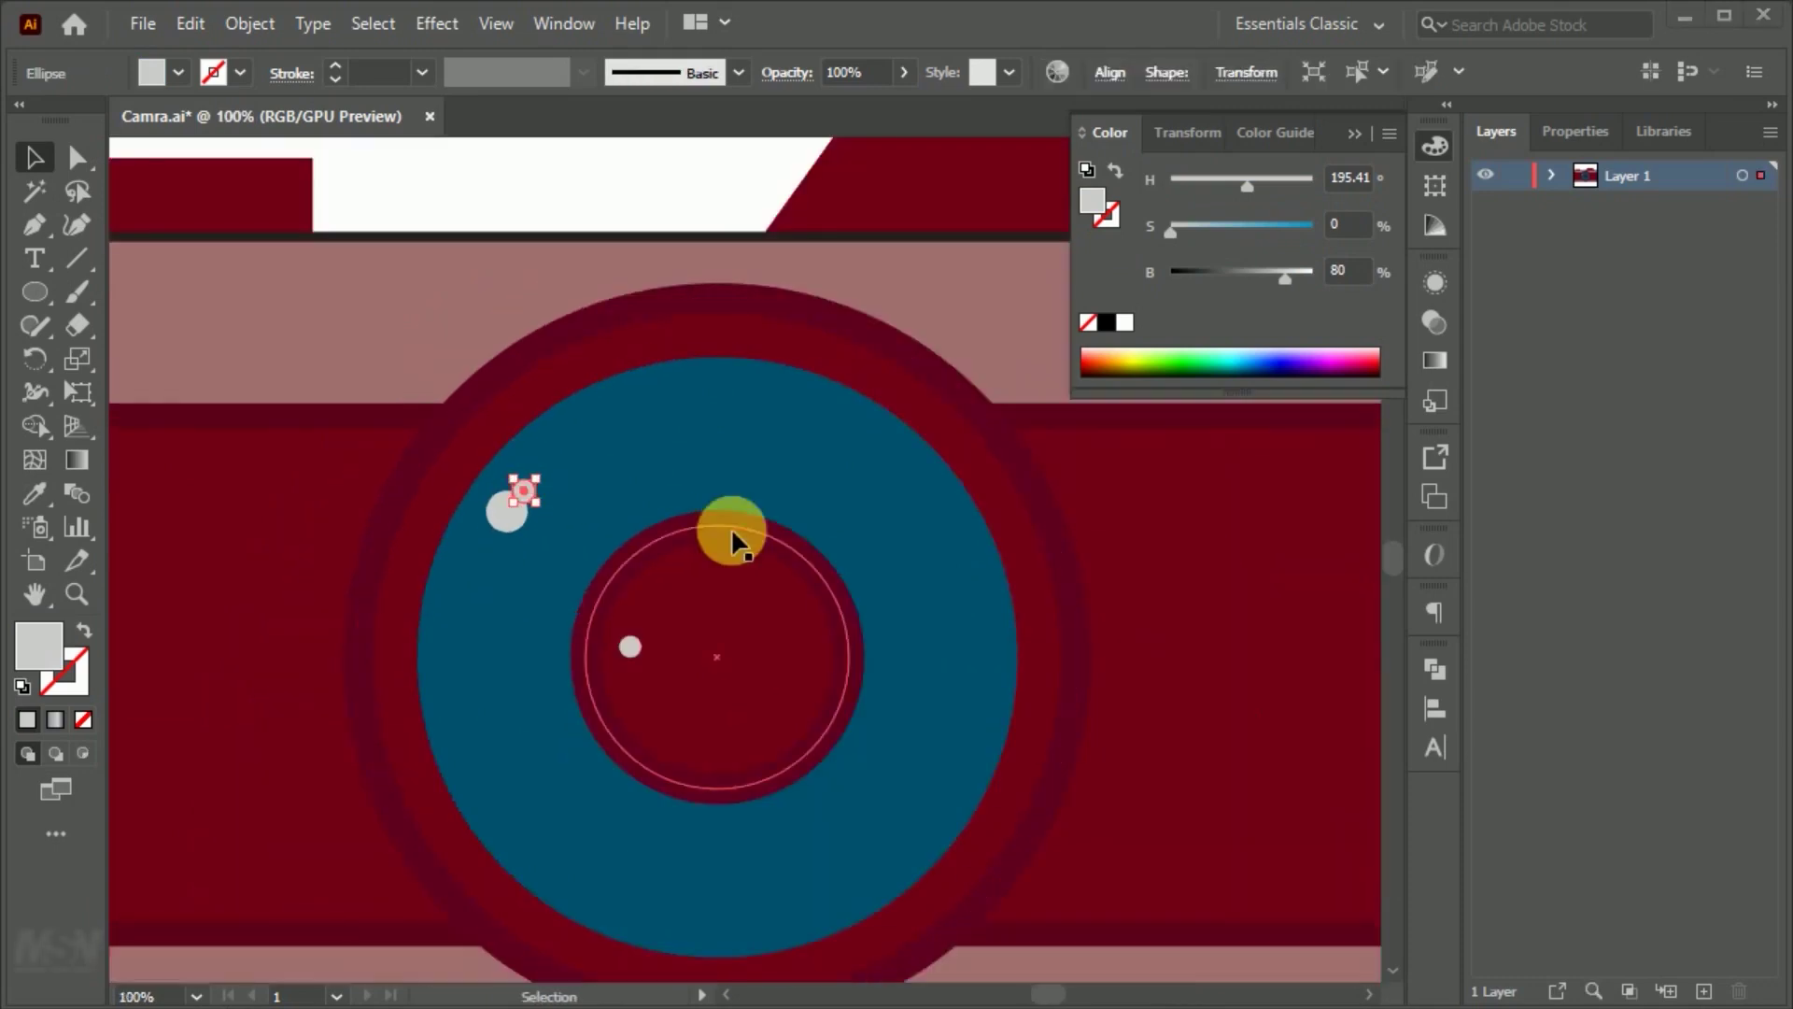
key("ctrl+minus")
key("ctrl+minus")
key("ctrl+minus")
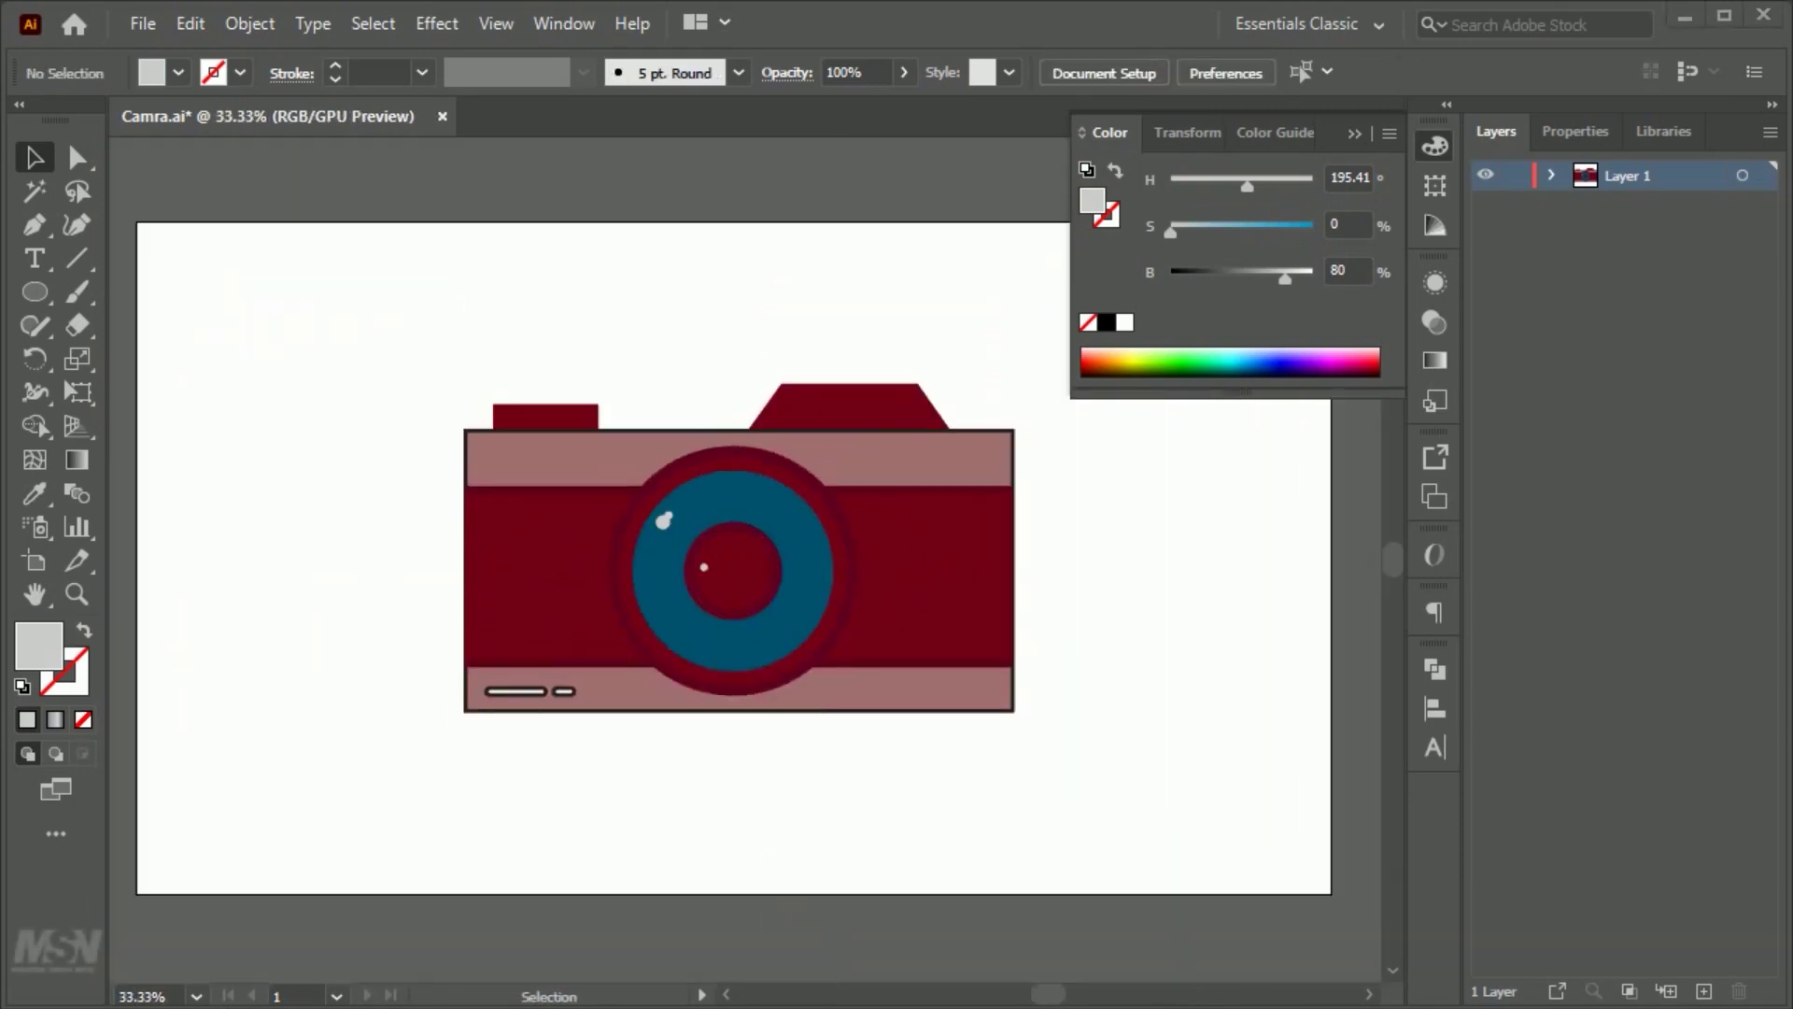
left_click_drag(25, 300, 131, 292)
Step: Draw a thin bar in the camera's top-right slot and round its ends
scroll(944, 489, "up", 1)
scroll(861, 432, "up", 1)
left_click_drag(739, 422, 933, 449)
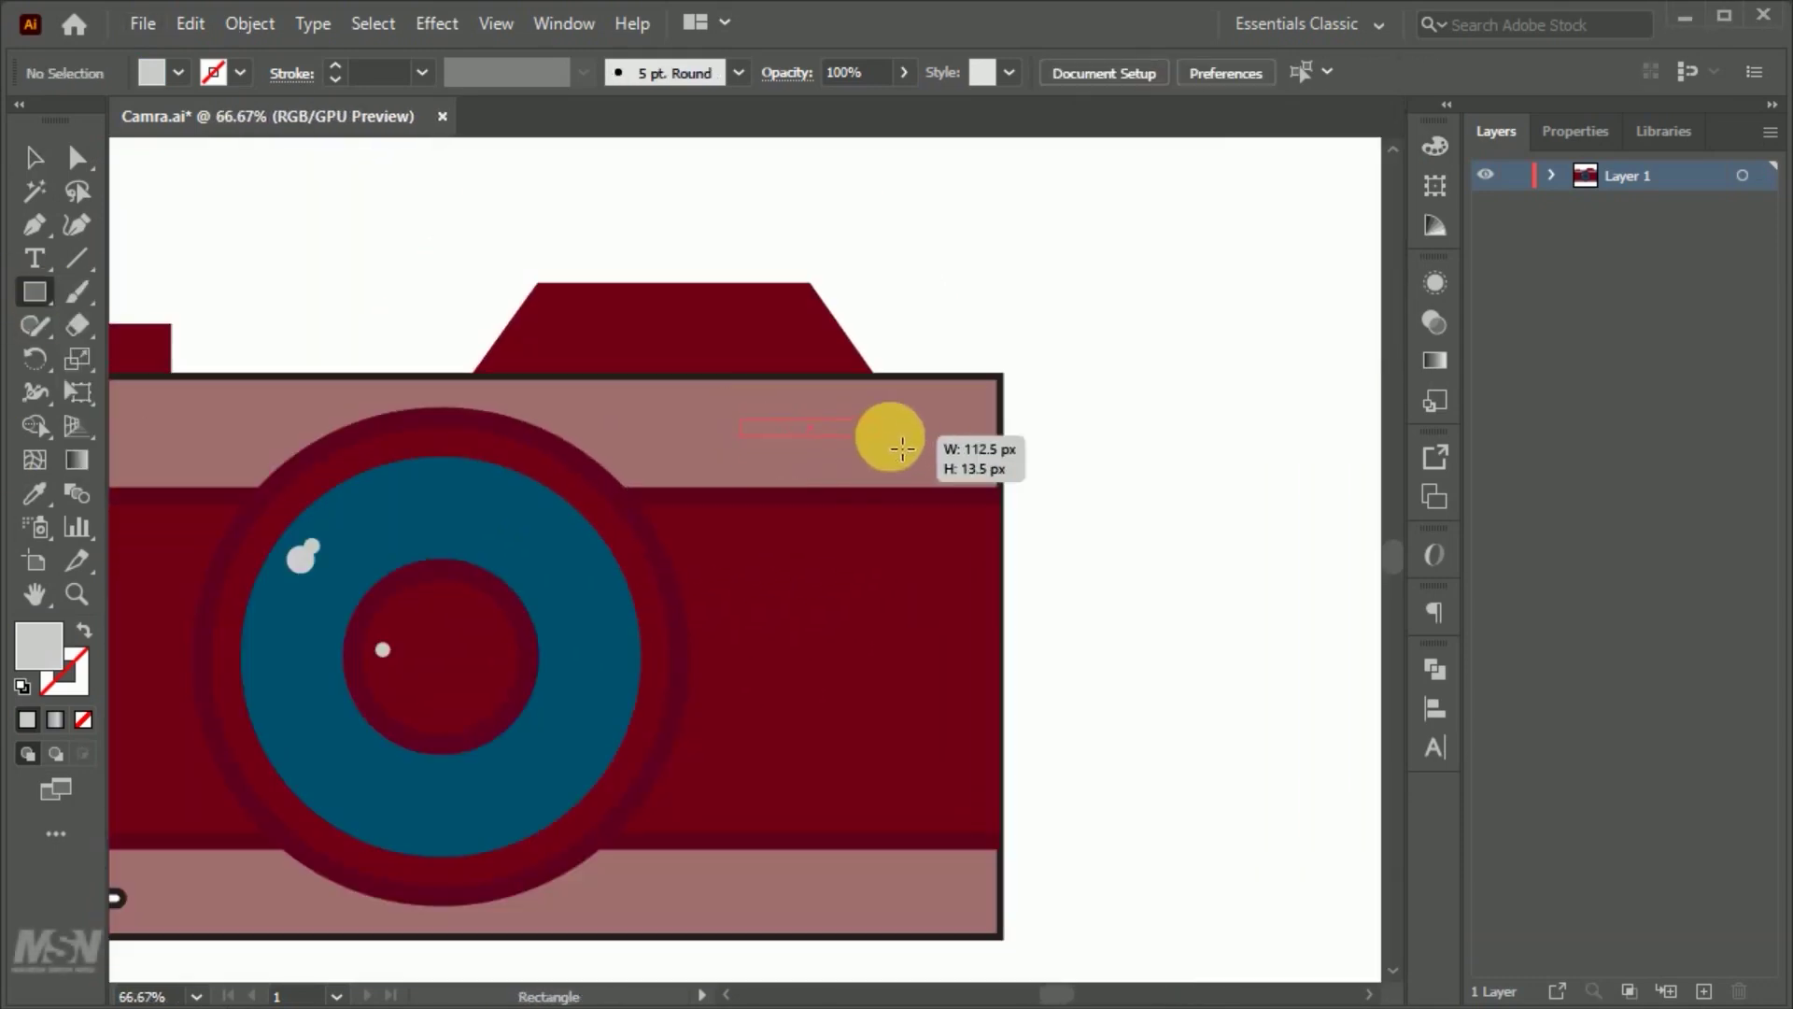
left_click_drag(661, 422, 660, 461)
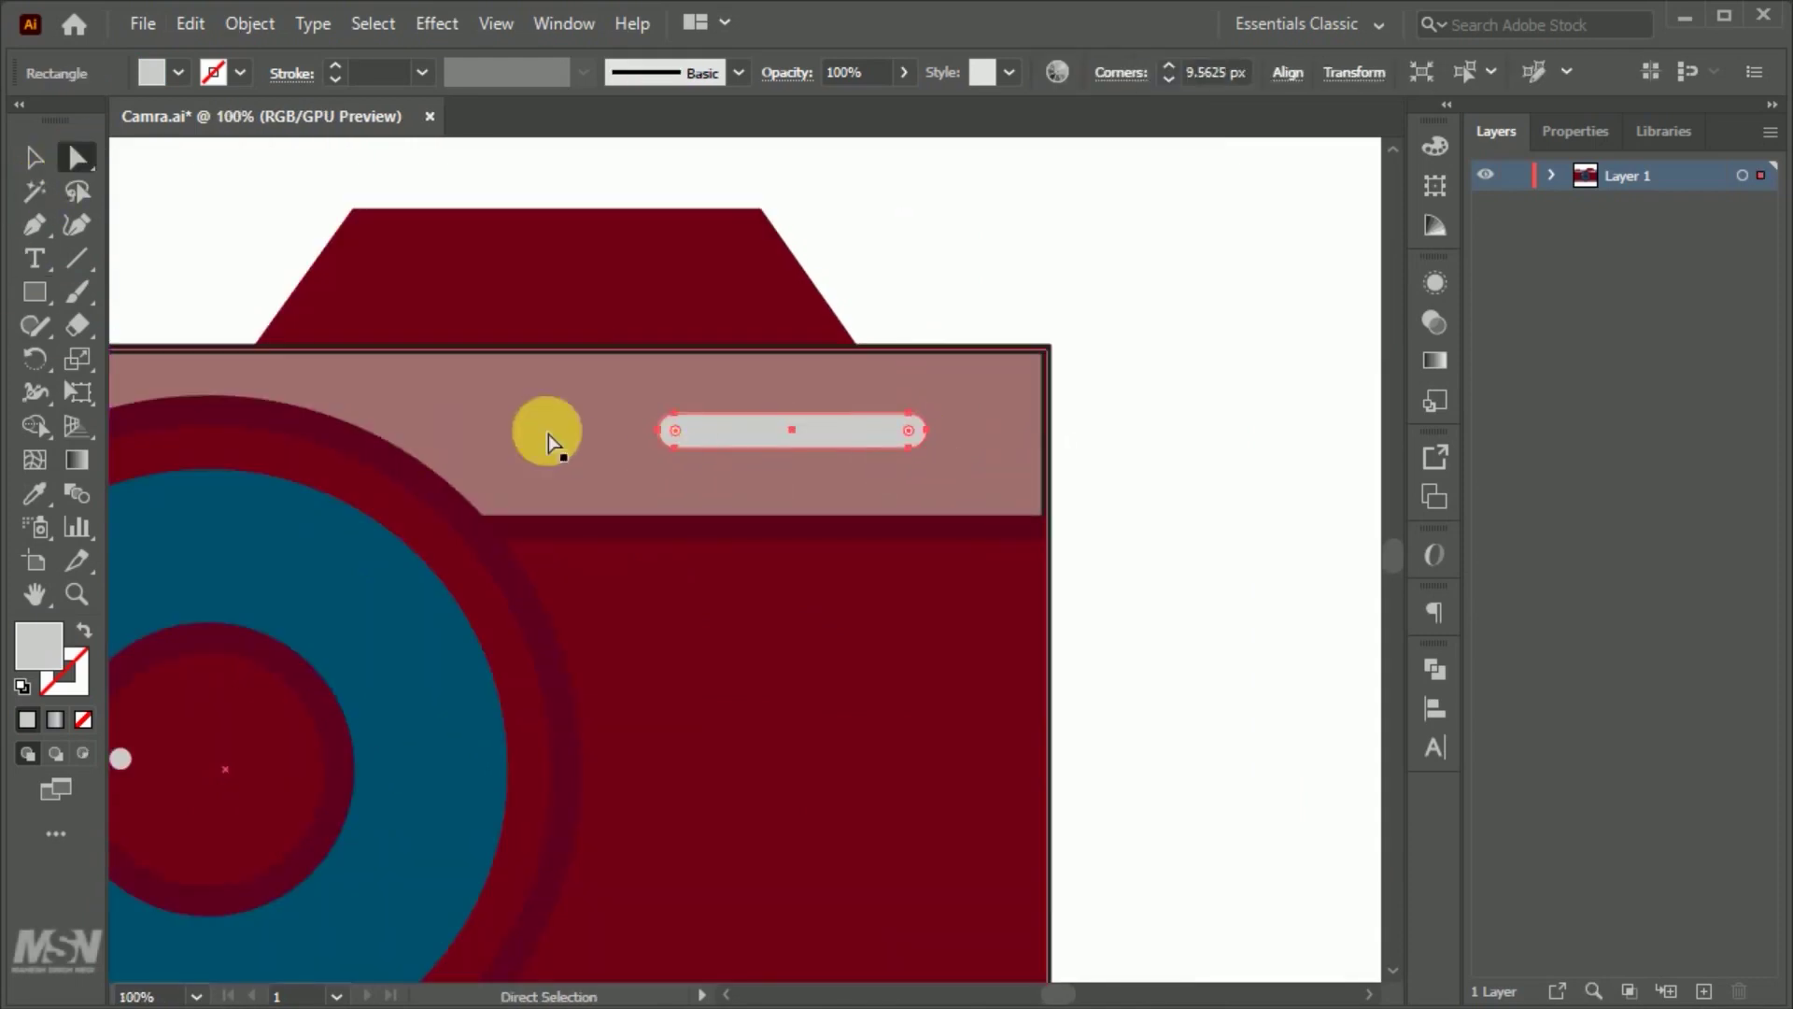
key("v")
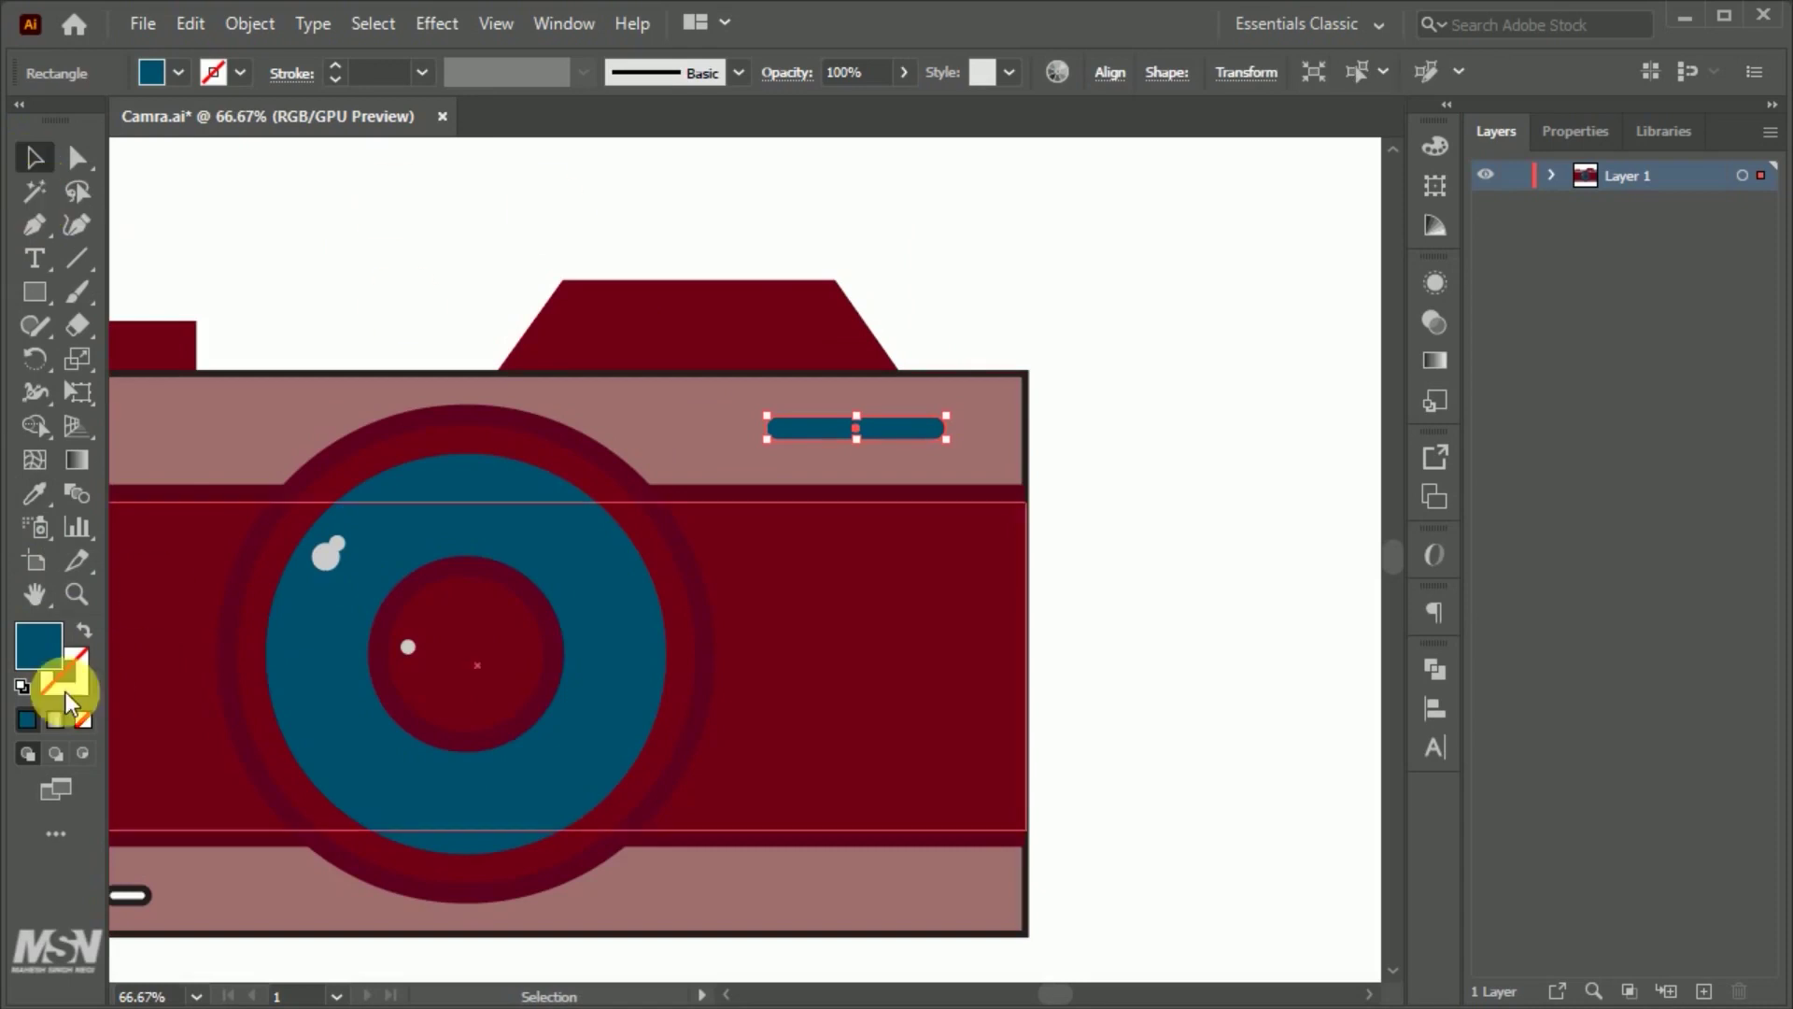
Step: Give the top-right bar a thick 10 pt dark-brown outline
double_click(37, 645)
left_click(1373, 715)
left_click(1373, 613)
left_click(1683, 385)
left_click(422, 71)
left_click(458, 426)
left_click(422, 72)
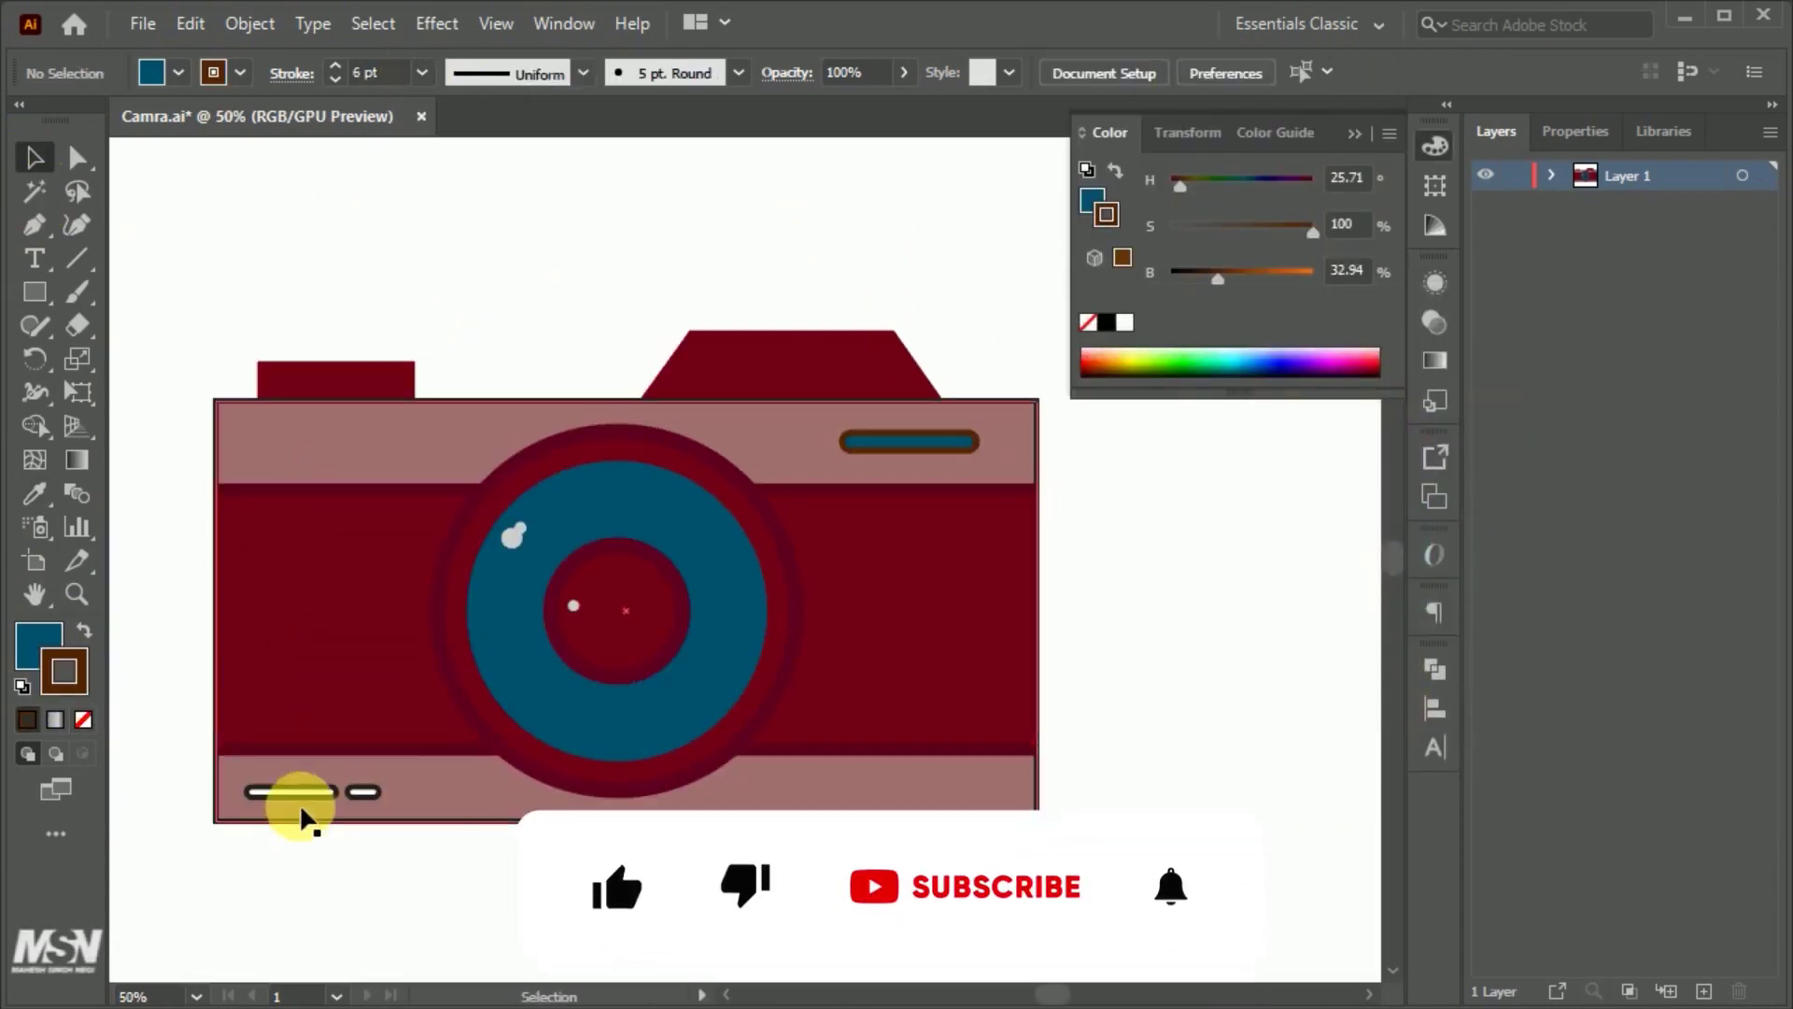
Step: Apply the camera body's dark red to the bottom bars with the Eyedropper
left_click(334, 795)
key("i")
left_click(800, 561)
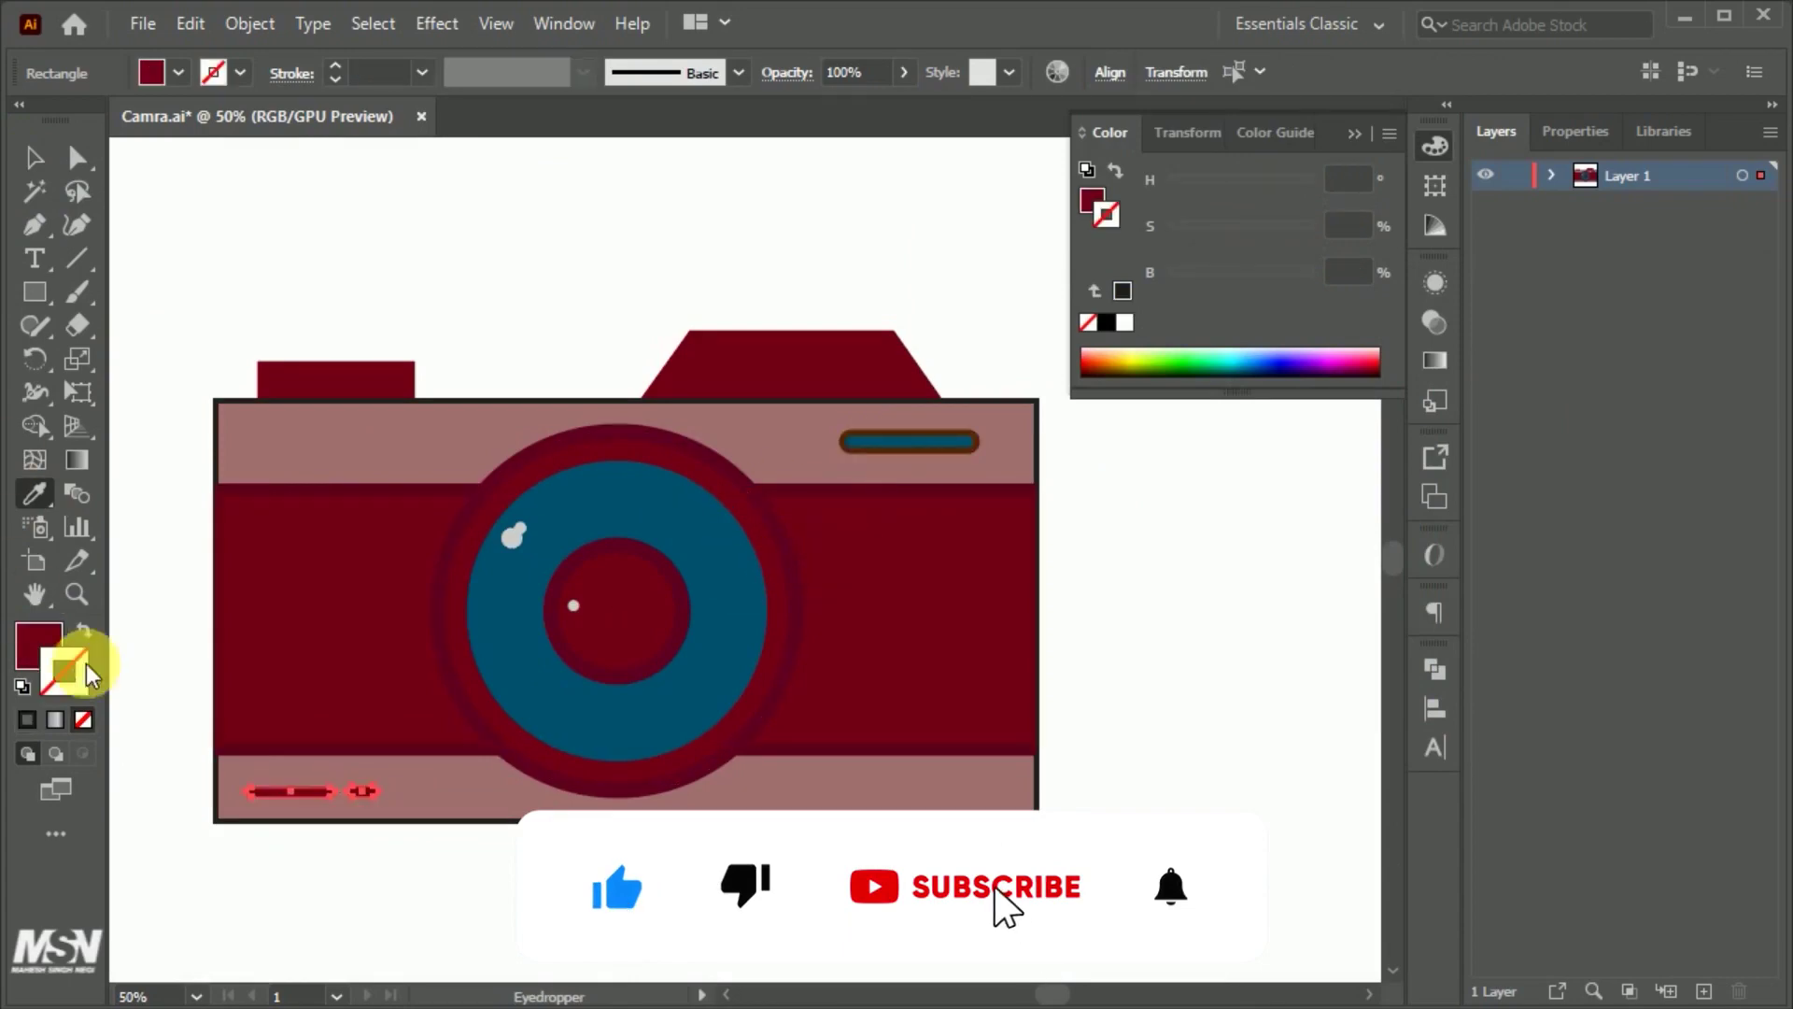
double_click(66, 671)
left_click(1682, 385)
Step: Set the bottom bars' stroke to None and zoom out to the whole camera
key("v")
left_click(448, 256)
left_click(292, 801)
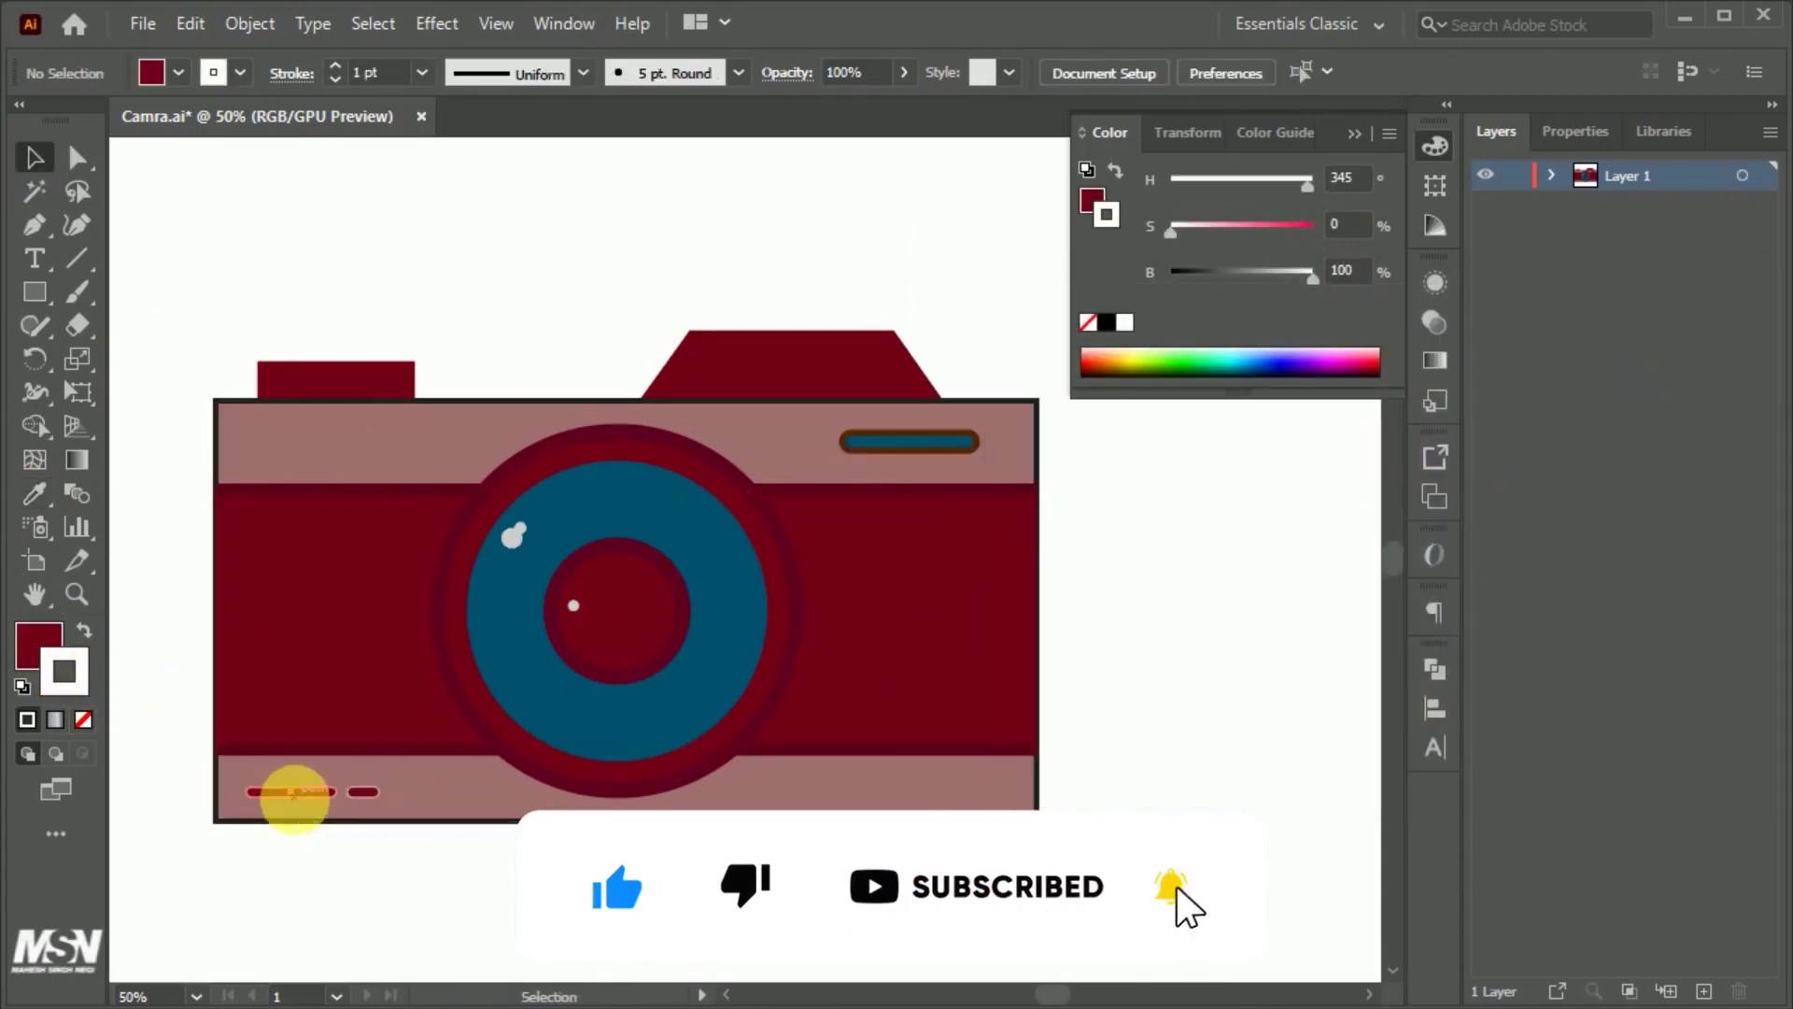
left_click(83, 720)
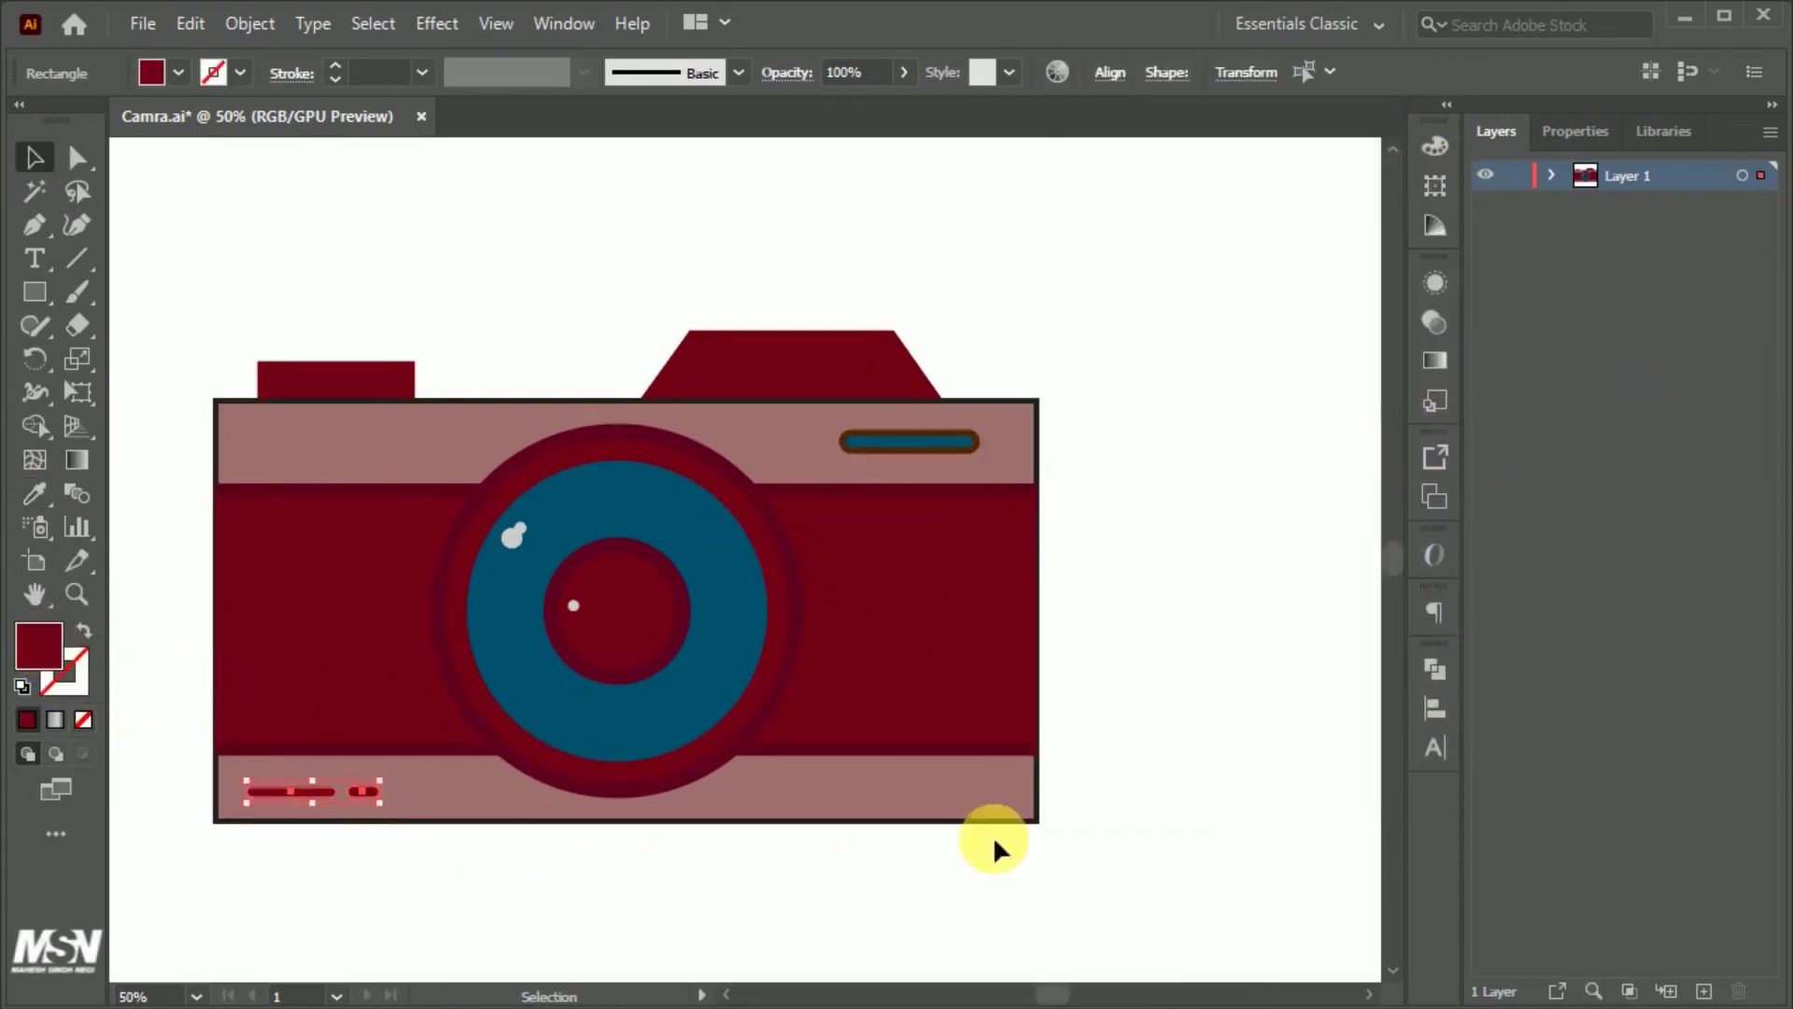
key("ctrl+minus")
key("ctrl+minus")
scroll(846, 699, "up", 1)
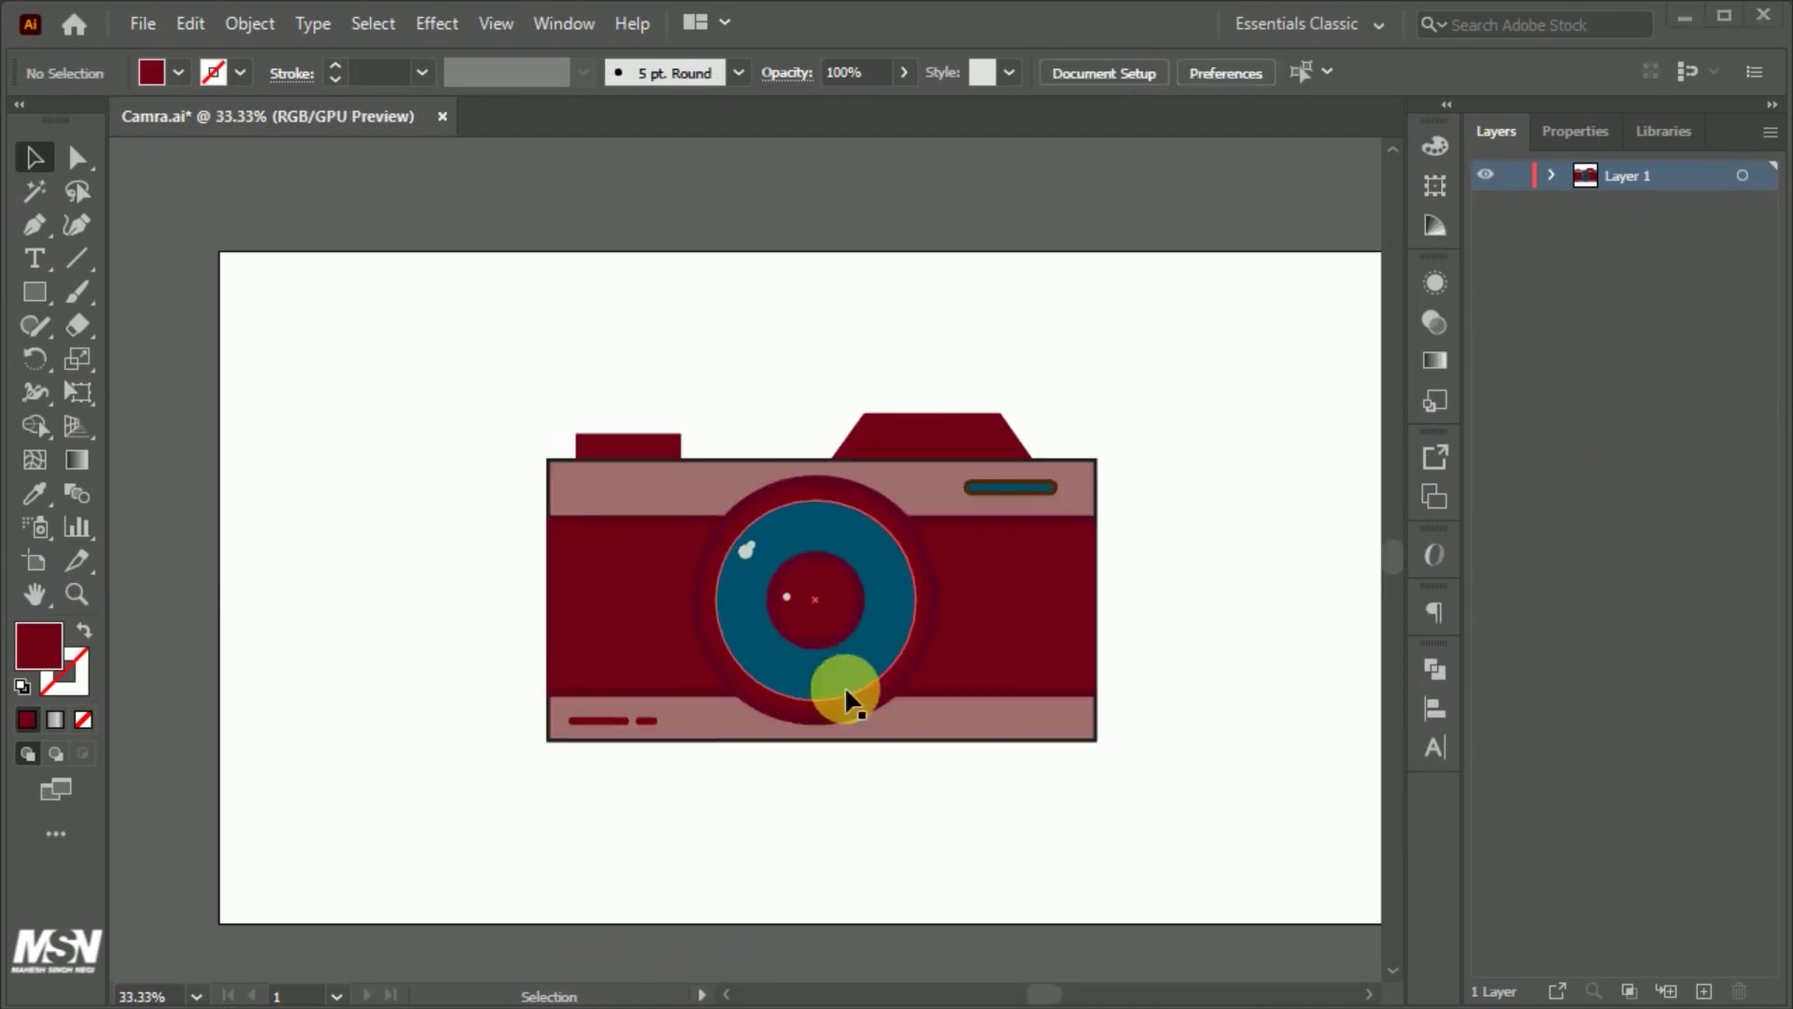
Step: Draw a small circle on the camera's upper stripe and fill it with the lens teal
scroll(864, 559, "up", 1)
left_click_drag(34, 297, 112, 343)
mouse_move(463, 478)
left_mouse_down()
mouse_move(516, 523)
mouse_move(485, 502)
left_mouse_up()
left_click(35, 157)
left_click(35, 493)
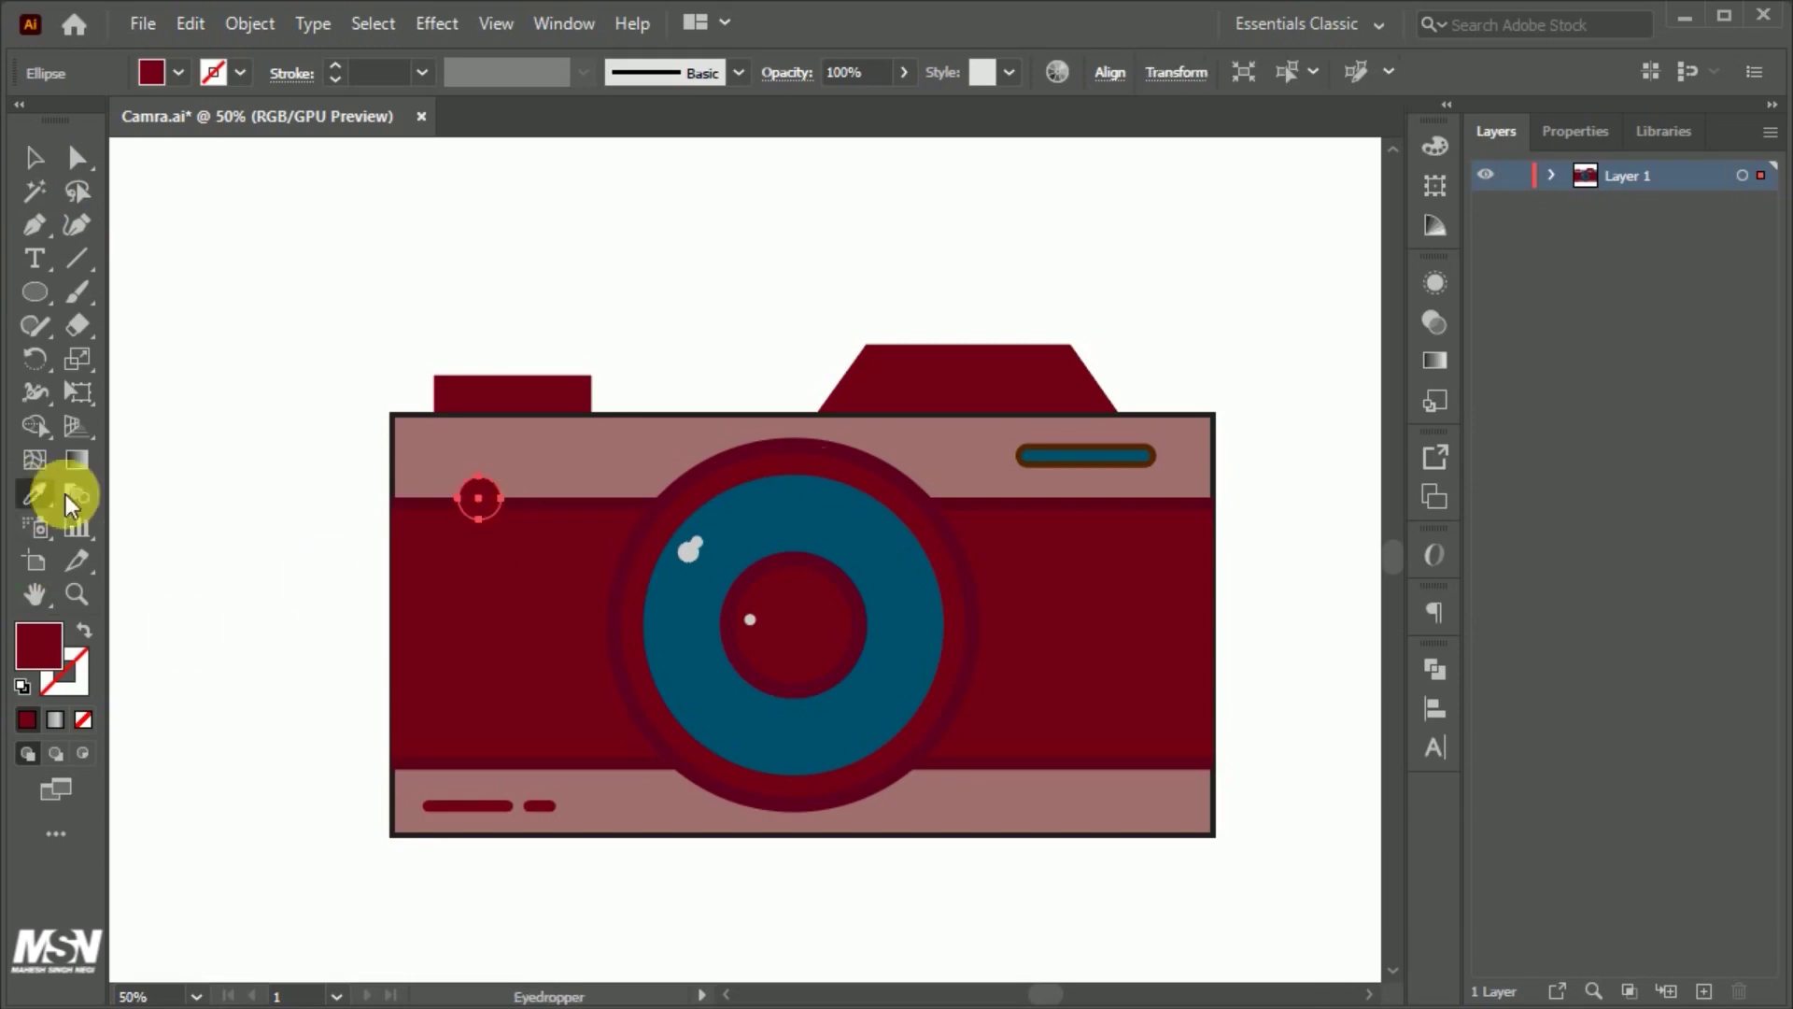
left_click(673, 579)
left_click(35, 157)
Step: Give the small teal button a dark orange-brown outline
double_click(39, 644)
left_click_drag(1435, 577, 1420, 706)
left_click(1353, 573)
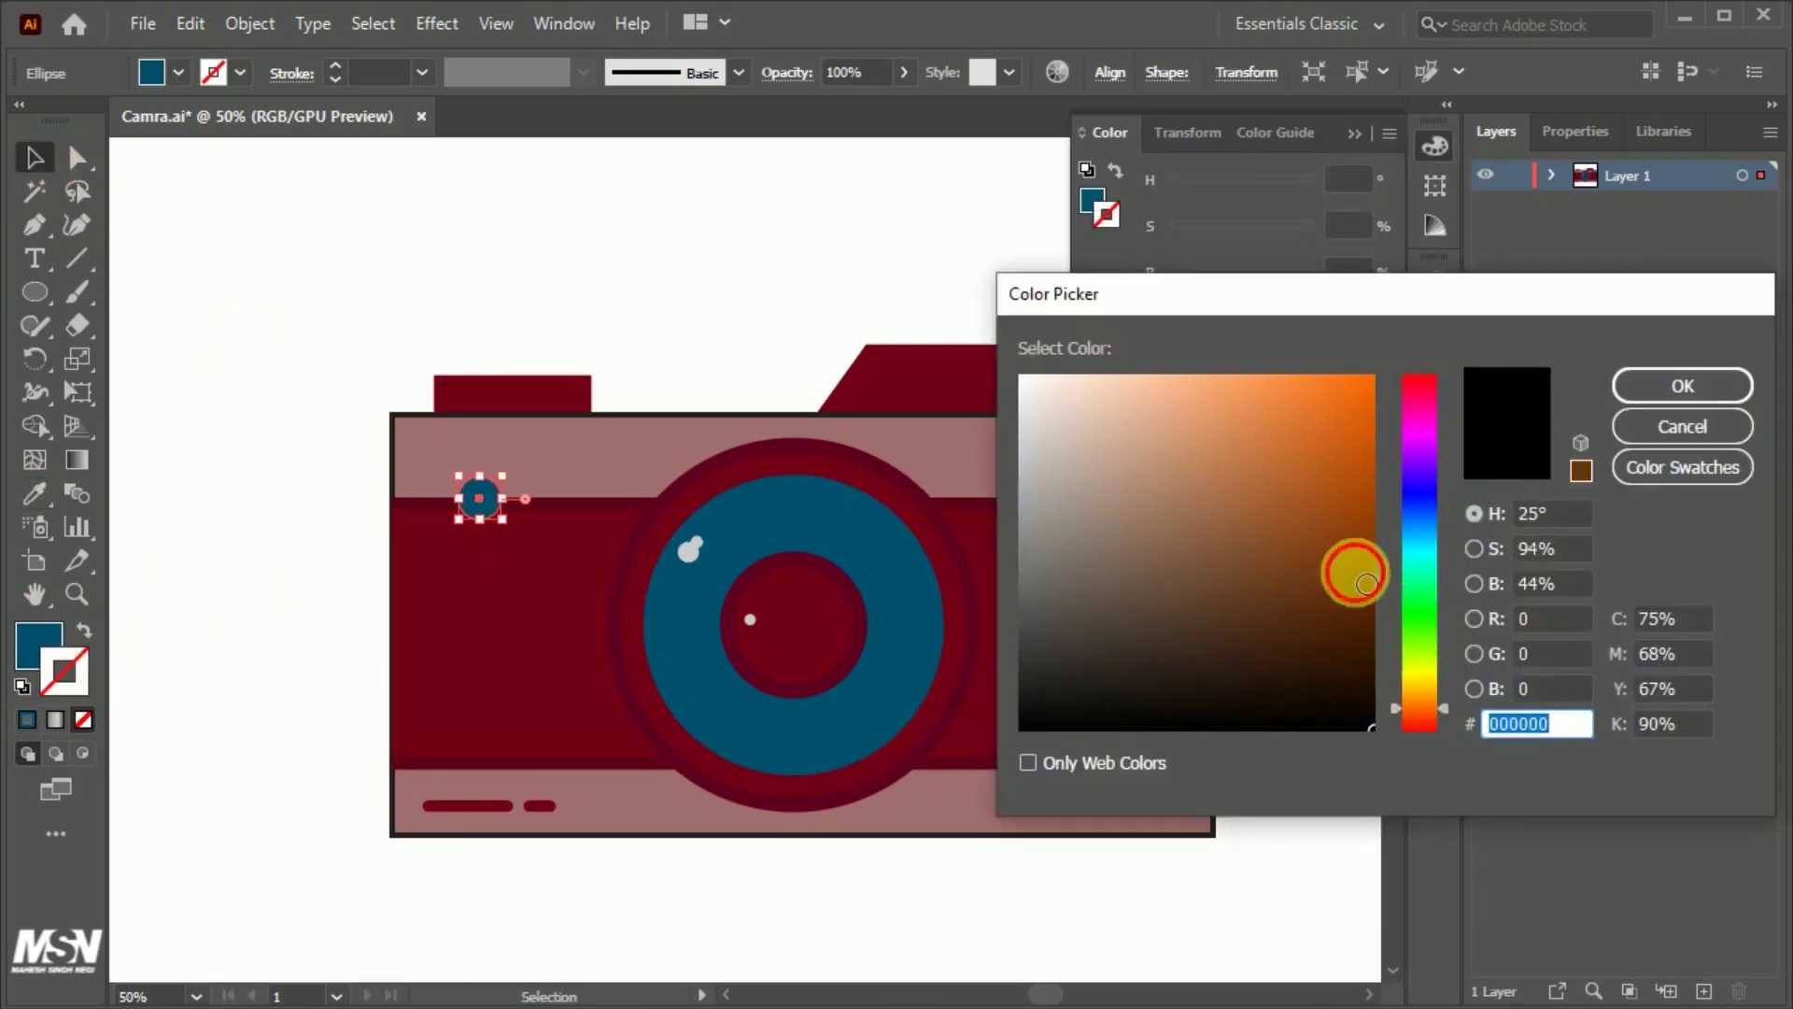
left_click(1682, 386)
key("ctrl+shift+a")
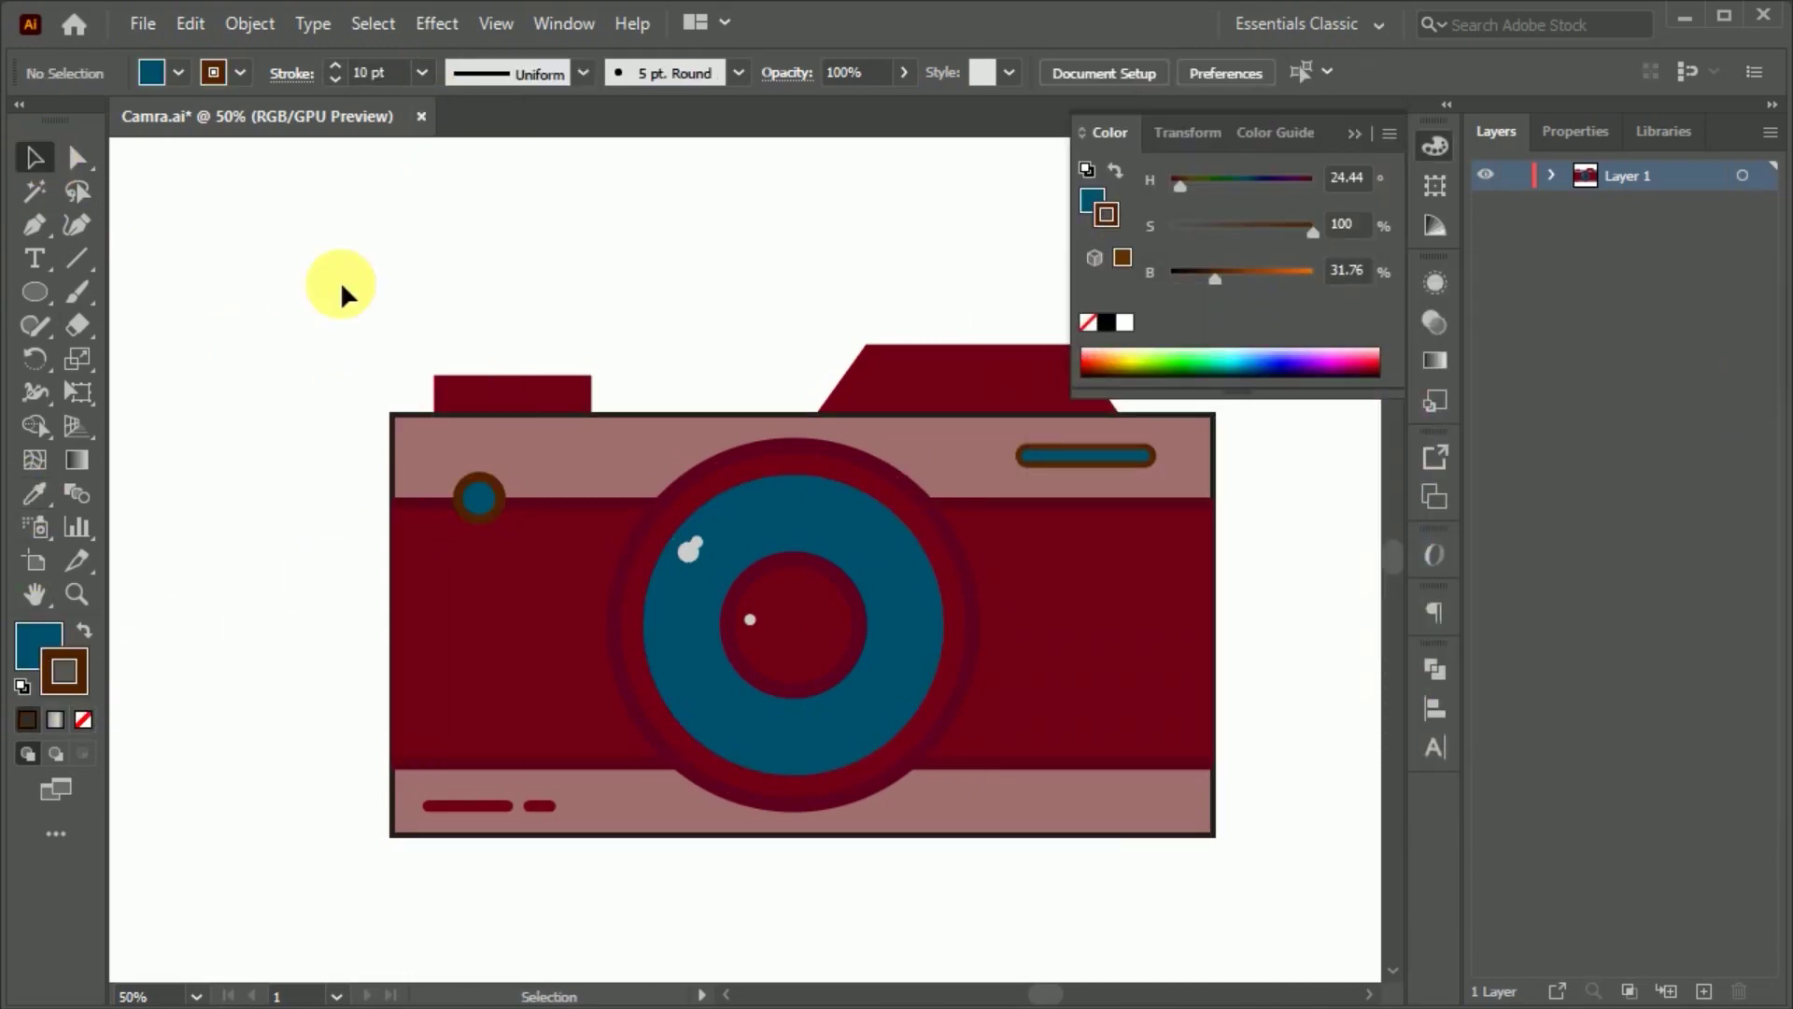
left_click(1437, 147)
Step: Draw a rounded bar on the camera's top hump
scroll(741, 468, "down", 1)
scroll(794, 430, "up", 1)
scroll(832, 395, "up", 1)
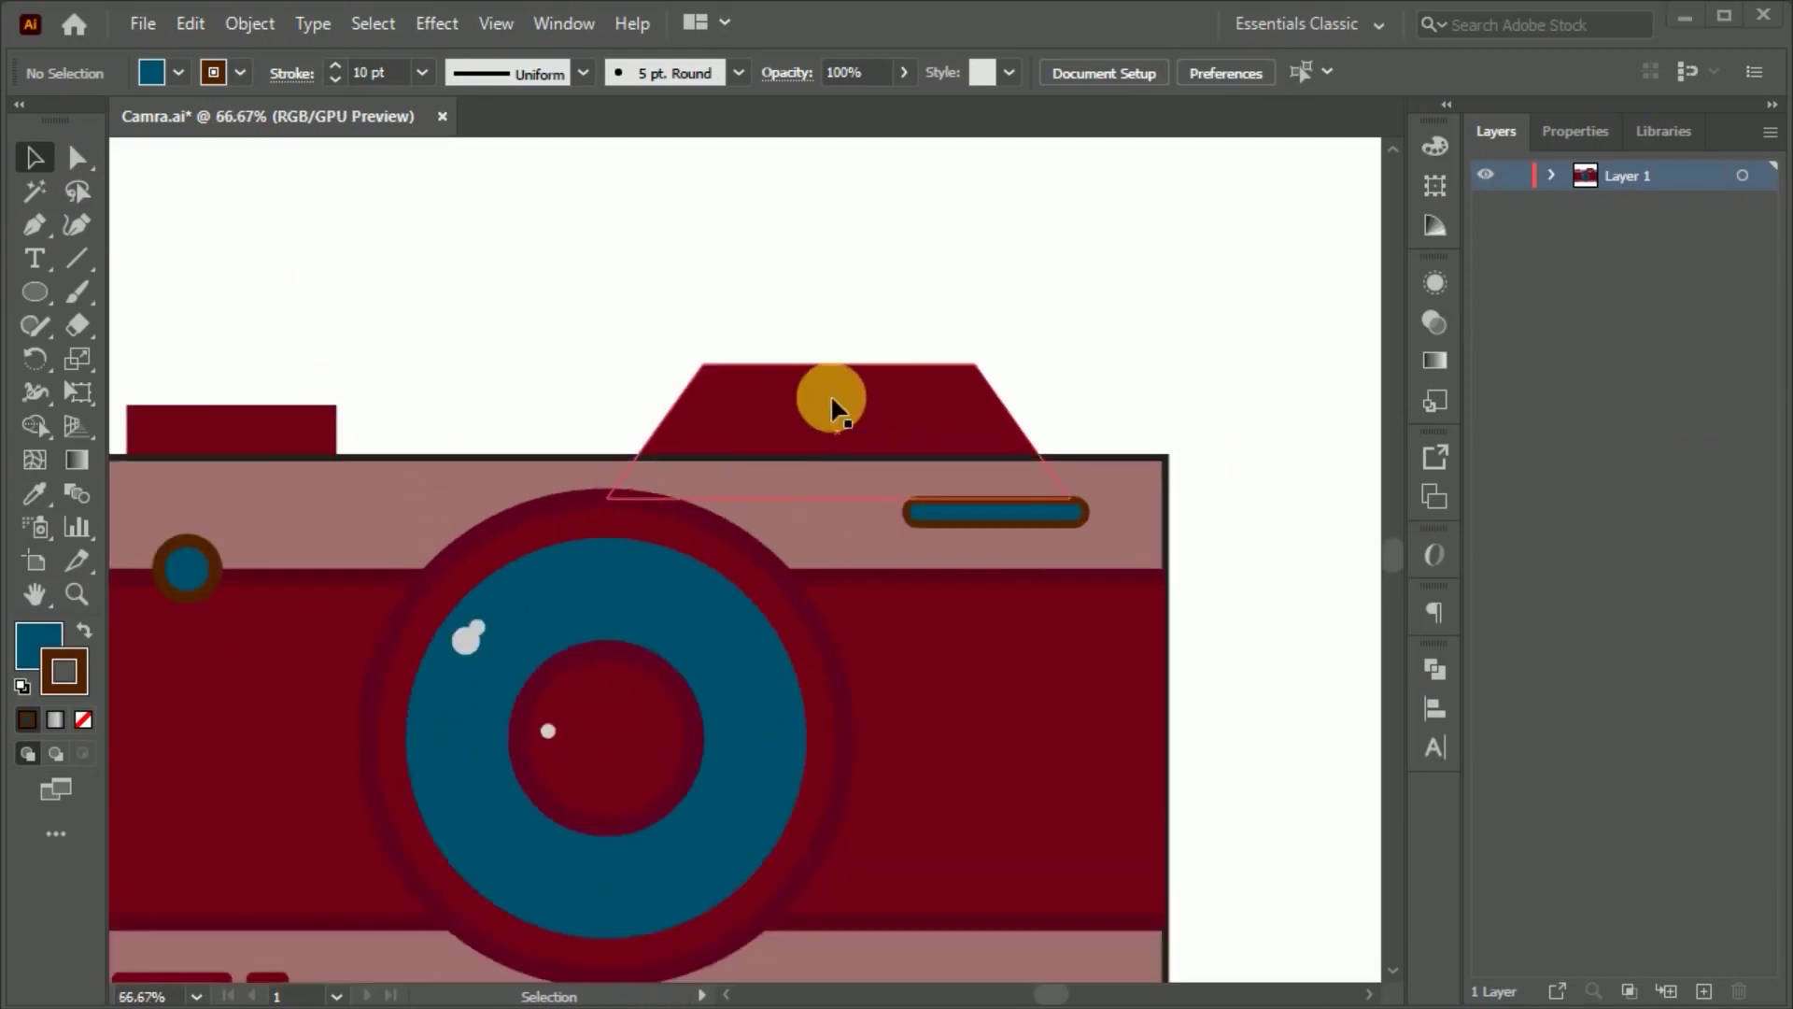
scroll(832, 394, "up", 1)
left_click_drag(20, 299, 103, 285)
mouse_move(651, 410)
left_mouse_down()
mouse_move(1027, 450)
mouse_move(788, 450)
left_mouse_up()
key("a")
key("v")
Step: Set the hump bar's fill to None with a 10 pt outline
left_click(423, 72)
left_click(446, 280)
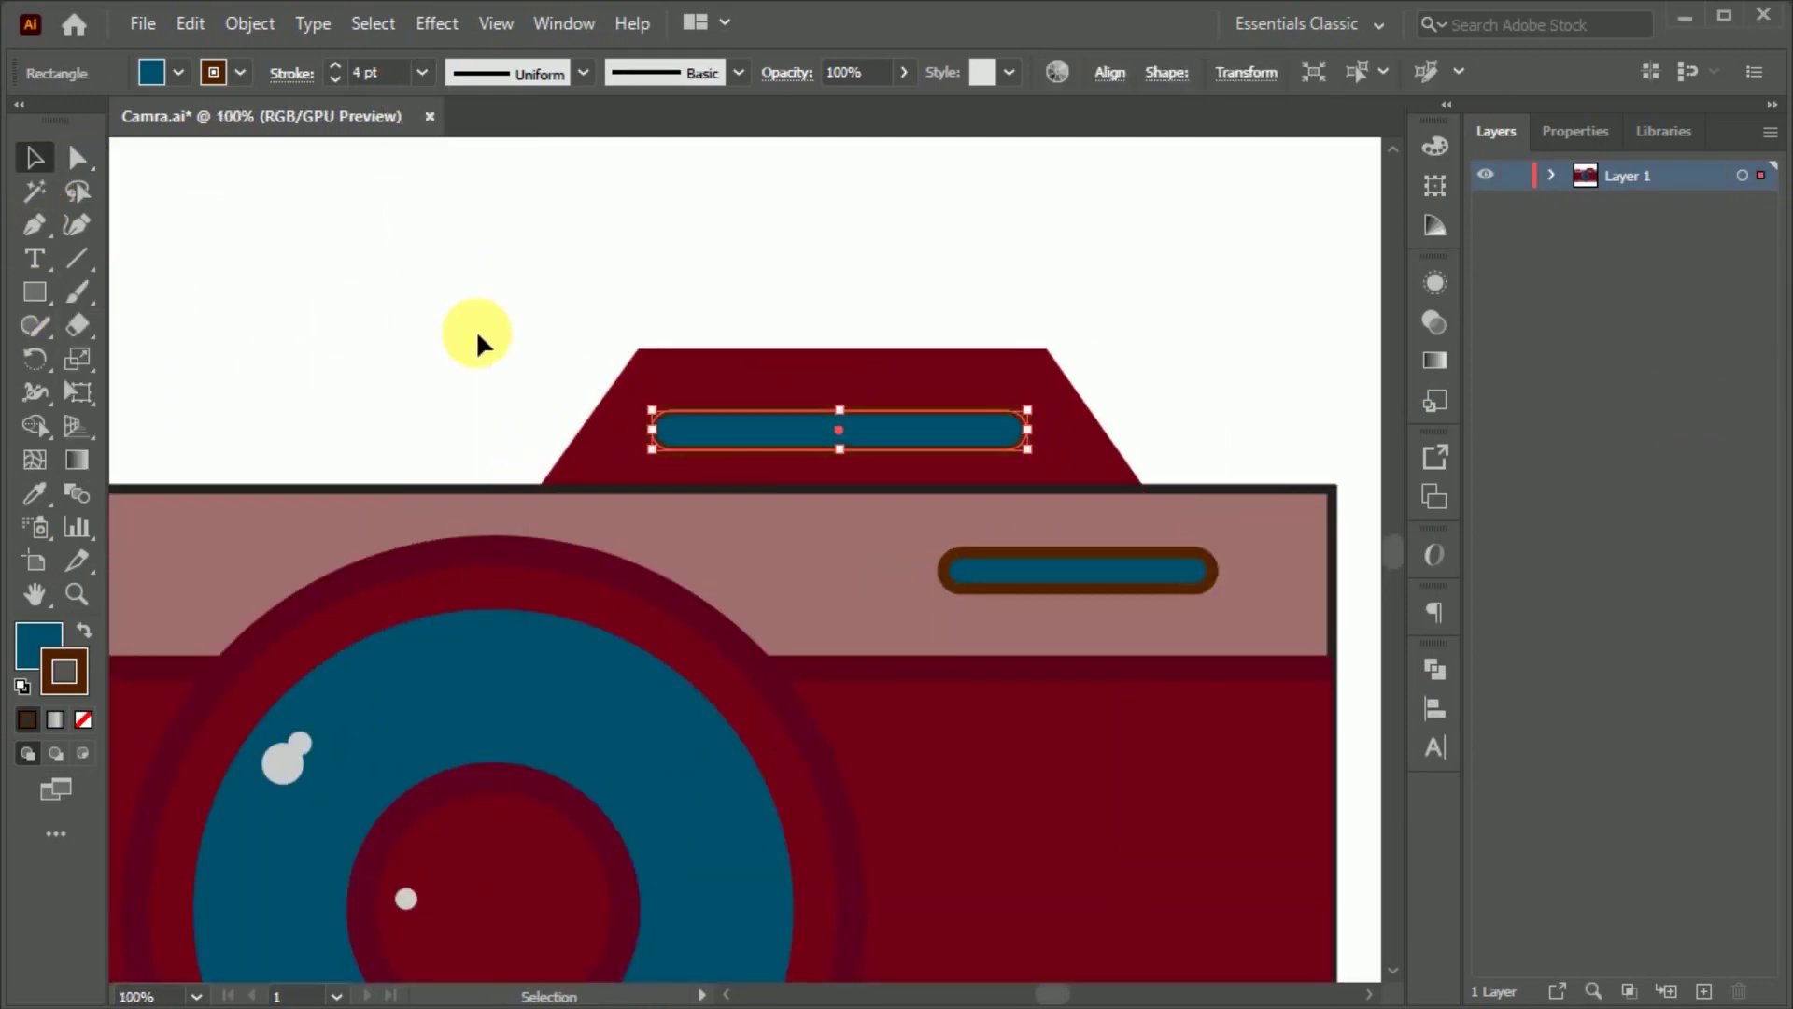
left_click(83, 719)
left_click(1437, 147)
left_click(422, 72)
left_click(458, 469)
left_click(865, 463)
Step: Reduce the slot's outline to 7 pt and set a brown colour
scroll(864, 463, "up", 2)
left_click(422, 72)
left_click(447, 375)
double_click(64, 673)
left_click(1359, 579)
left_click(1621, 402)
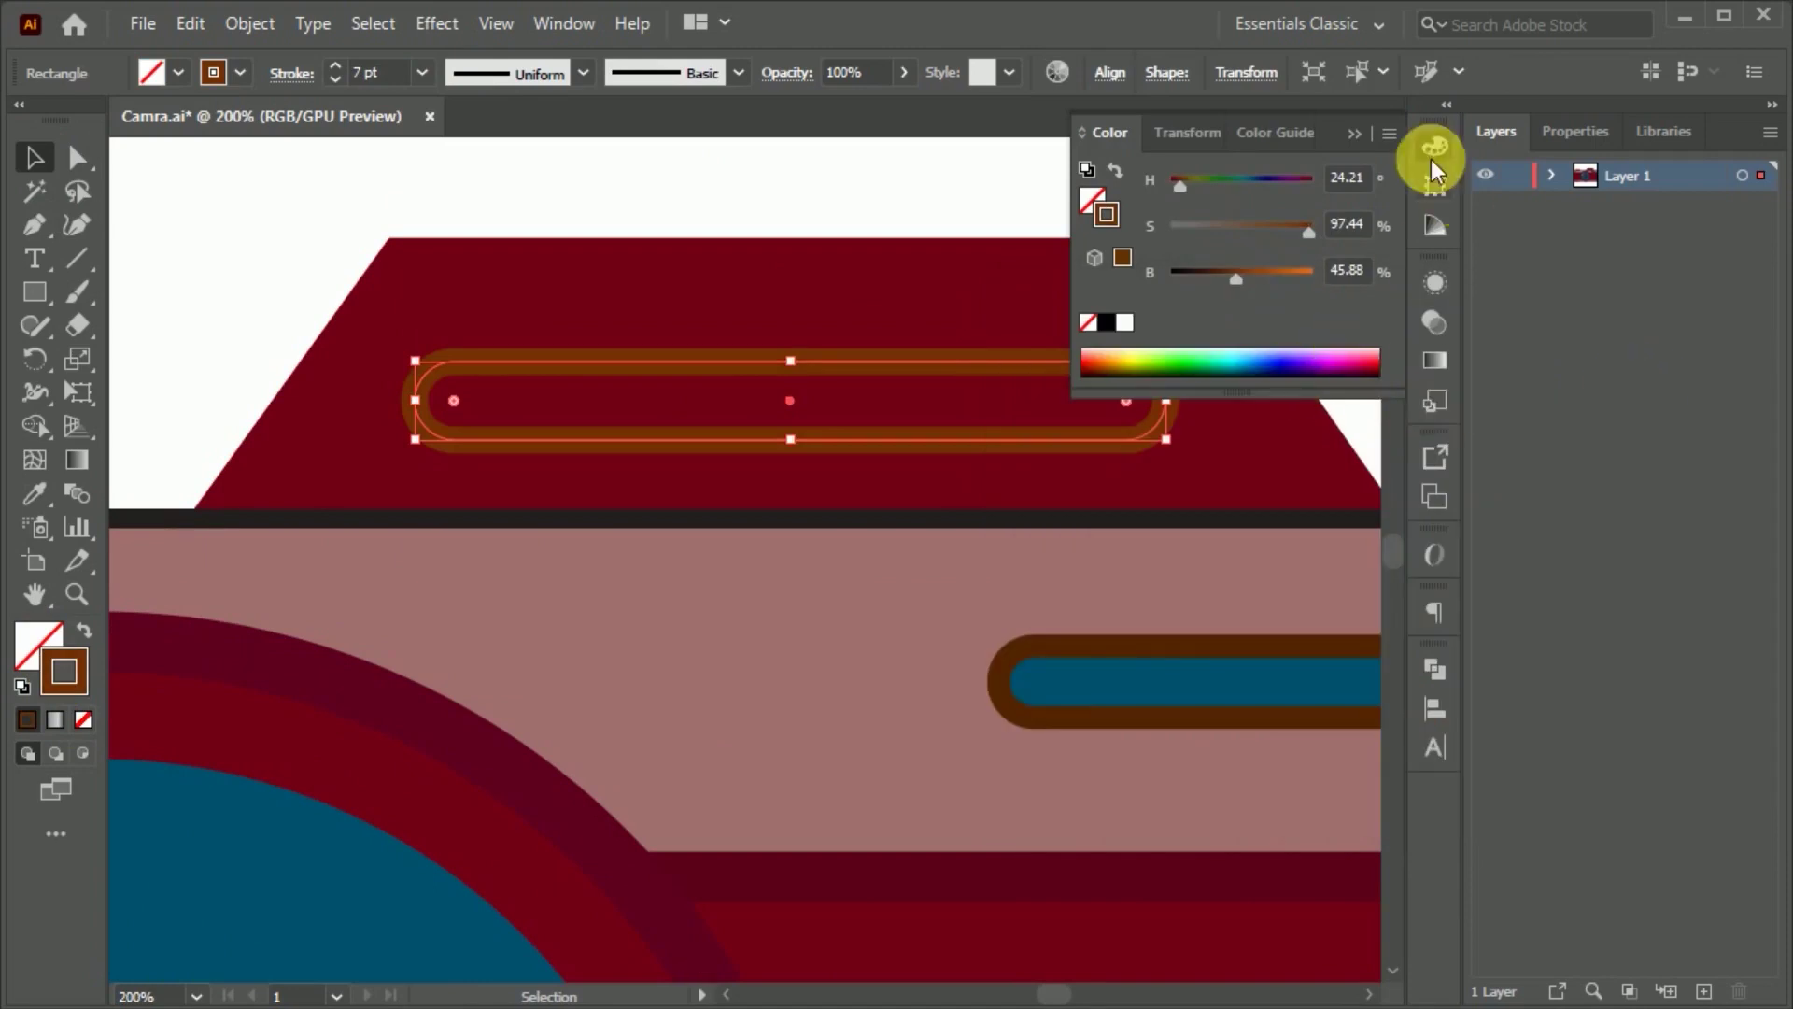
Step: Darken the slot's outline to a deep brown
left_click(1437, 147)
left_click(929, 188)
left_click(840, 360)
double_click(64, 673)
left_click(1372, 635)
key("Return")
left_click(1339, 297)
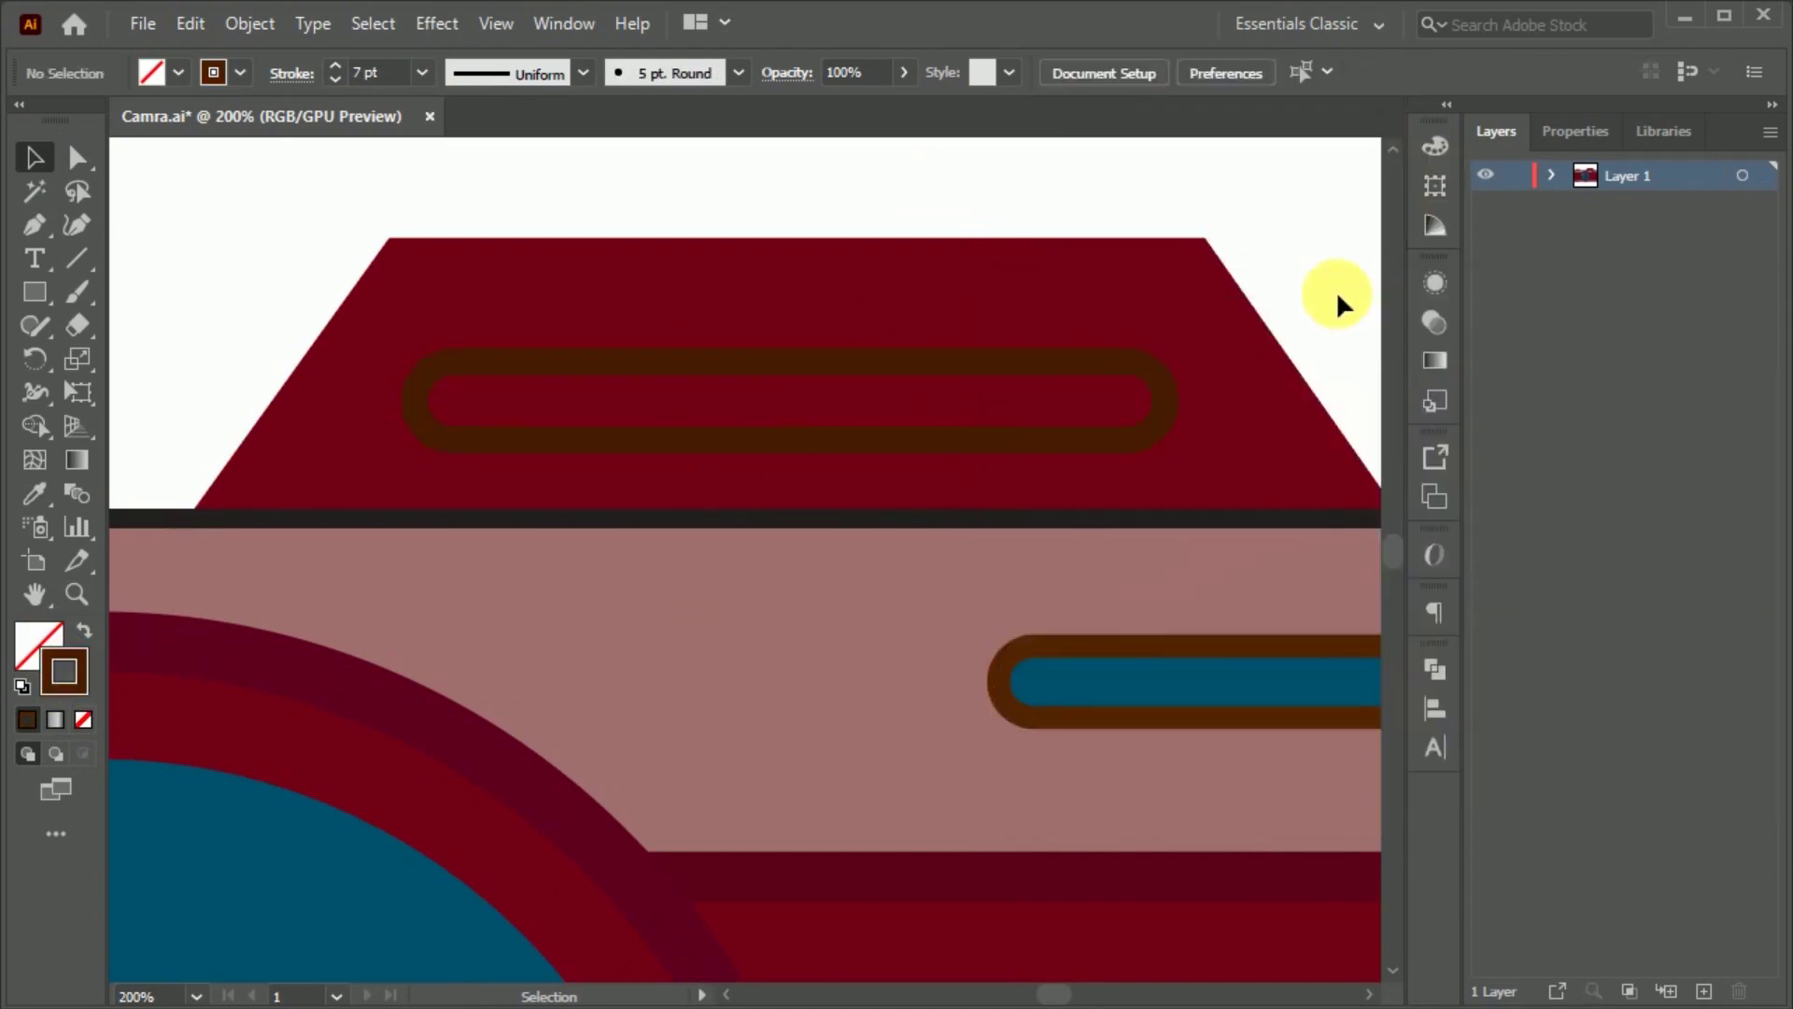
Step: Draw a tiny dot with the Ellipse tool inside the slot's left end
right_click(34, 291)
left_click(131, 362)
scroll(475, 404, "up", 2)
left_click_drag(446, 367, 471, 392)
left_click(37, 160)
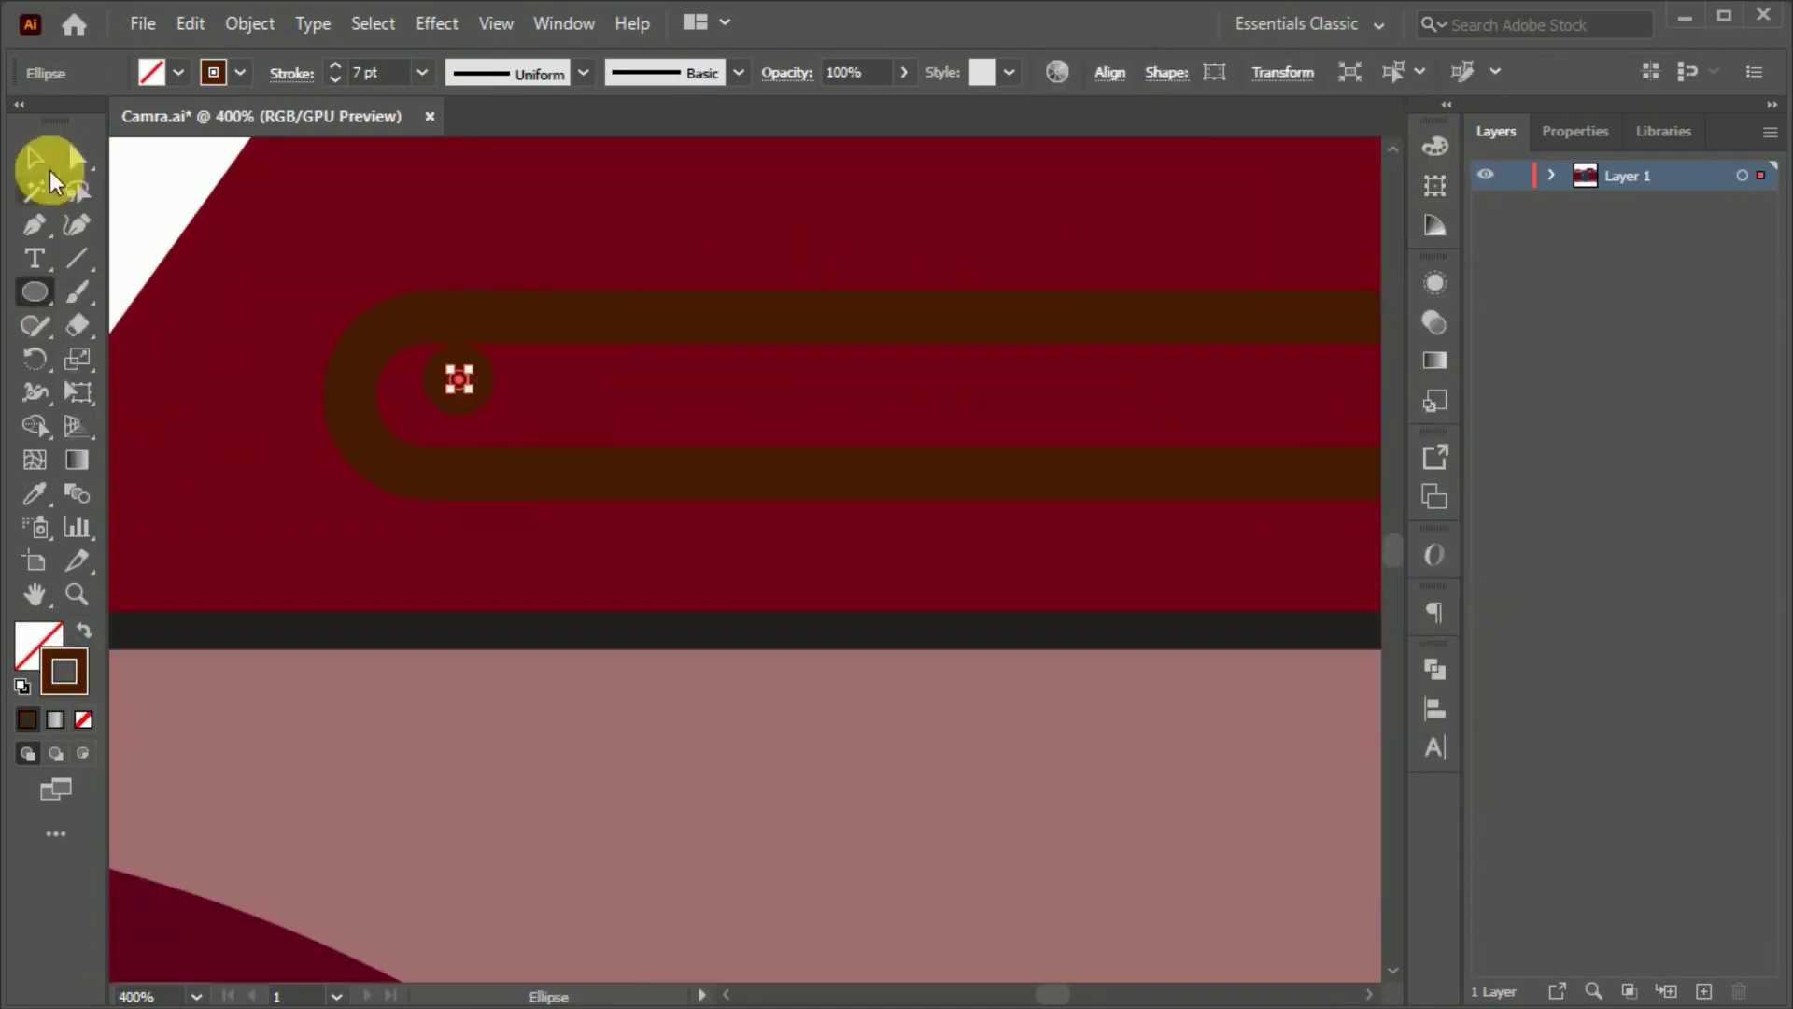
Step: Set the tiny dot's stroke to None and fill it with the lens teal
scroll(159, 479, "down", 2)
left_click(83, 719)
key("i")
scroll(439, 617, "down", 2)
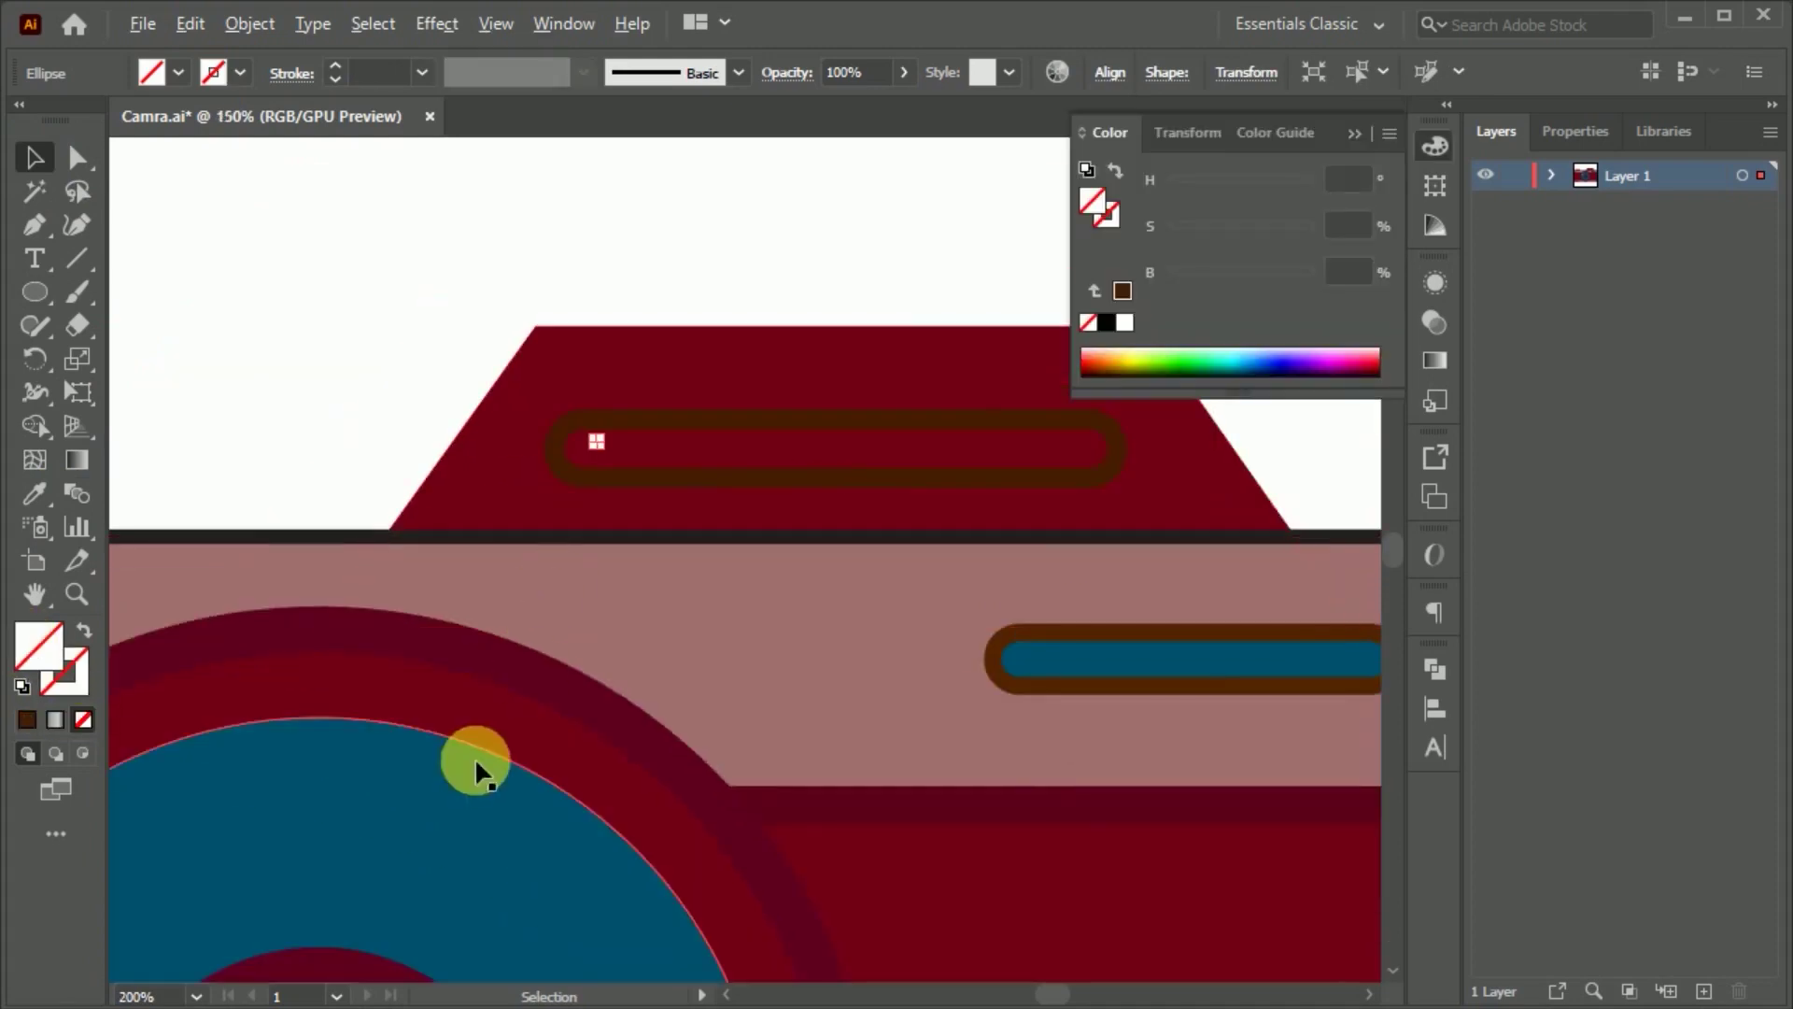
left_click(221, 803)
key("v")
scroll(629, 431, "up", 4)
left_click(559, 462)
Step: Alt-drag and repeat with Ctrl+D to fill the slot with two rows of dots
left_click_drag(535, 495, 537, 495)
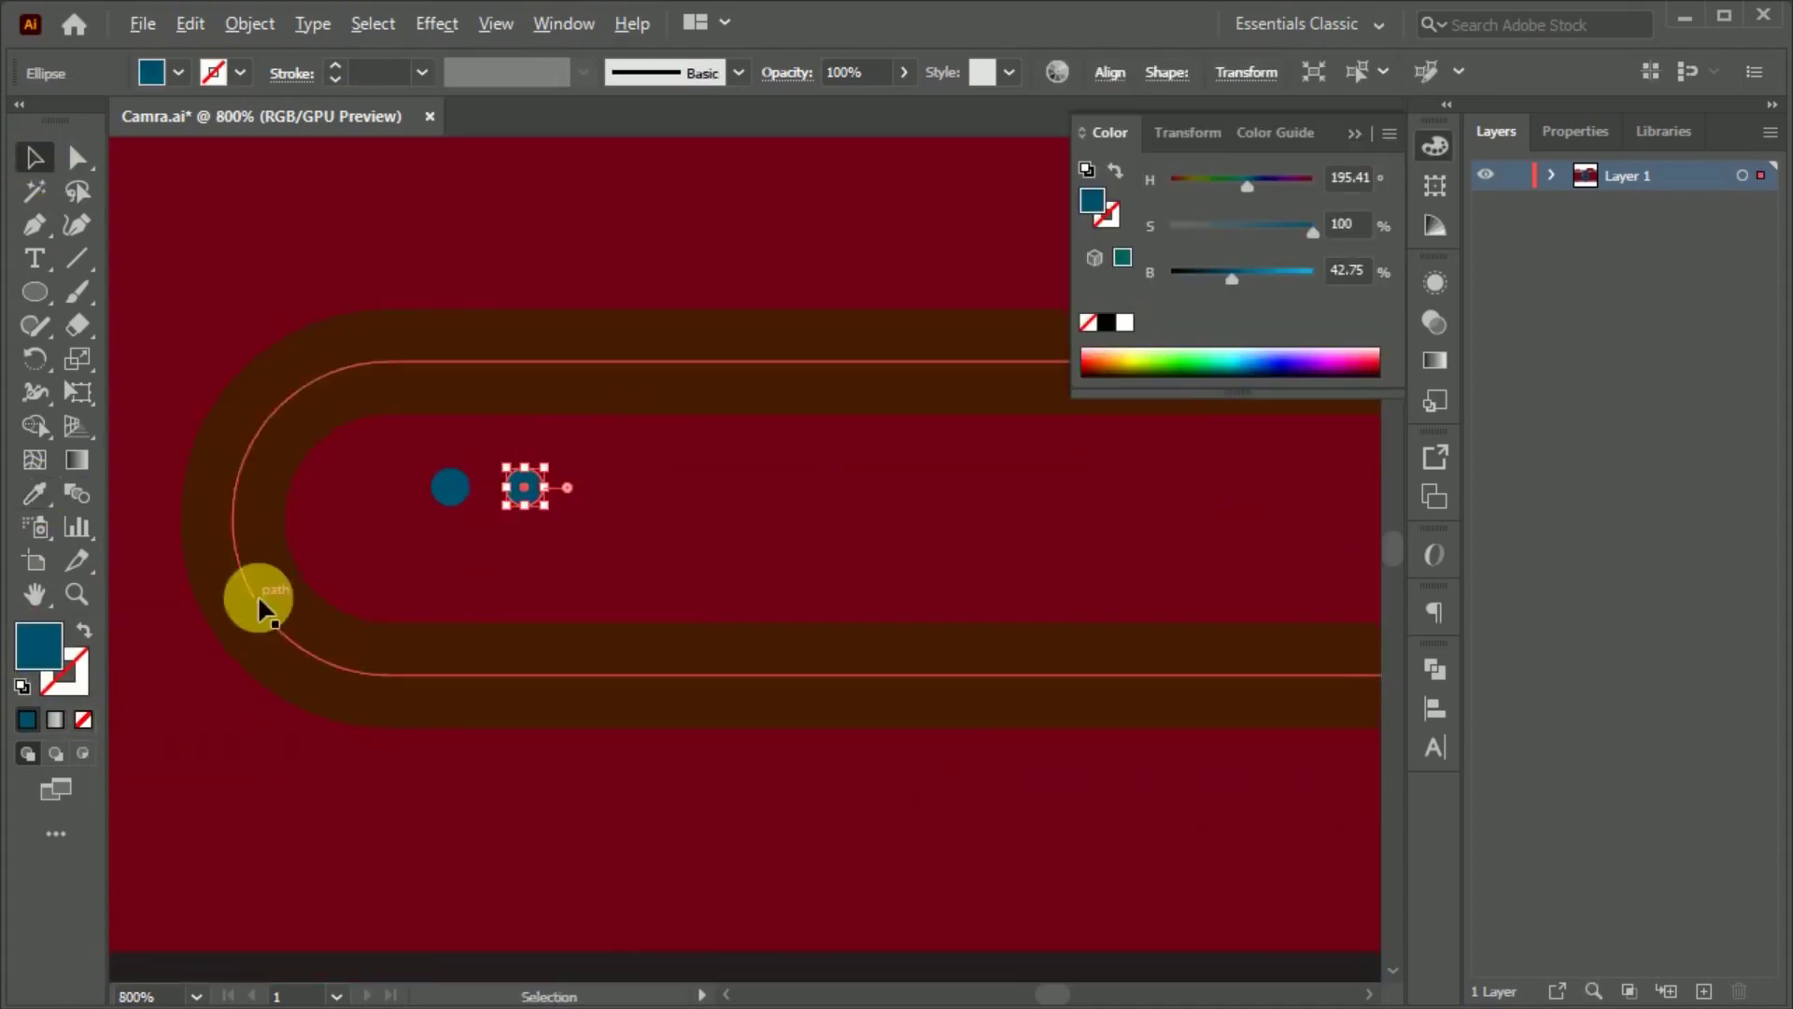
scroll(256, 596, "down", 3)
key("ctrl+d")
key("ctrl+d")
key("ctrl+d")
key("ctrl+d")
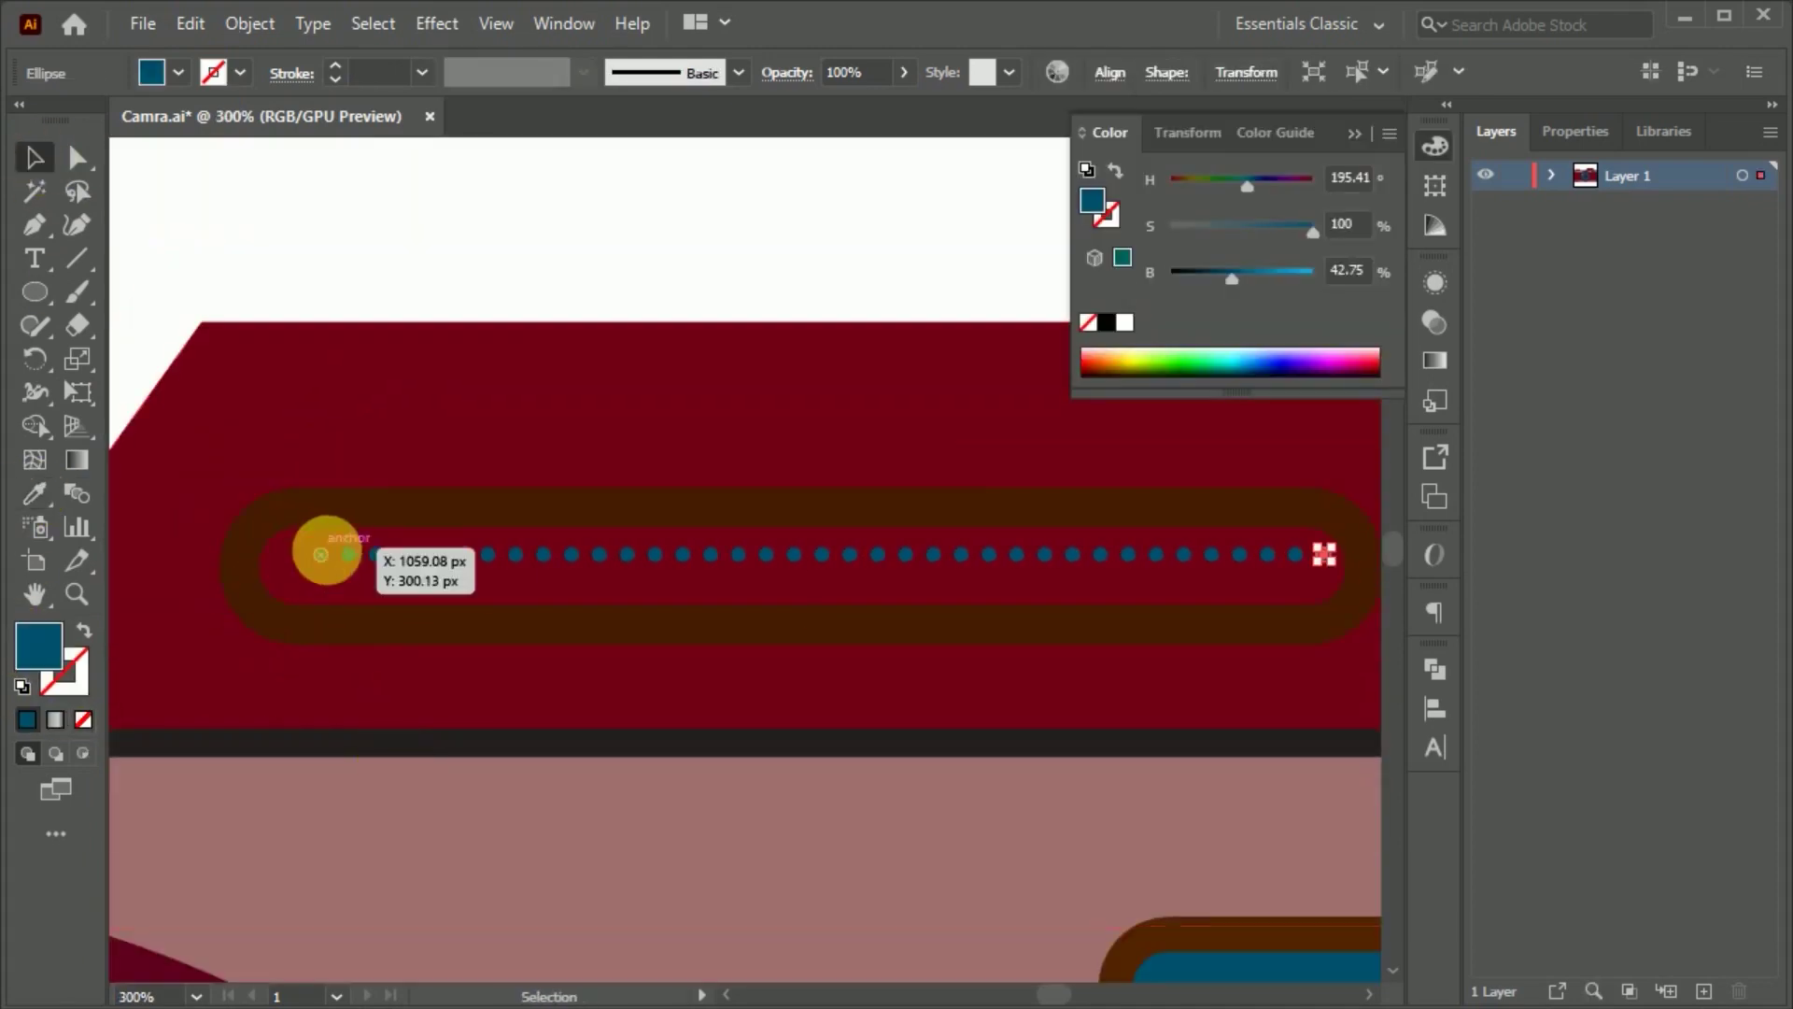
scroll(322, 551, "up", 3)
left_click_drag(450, 579, 571, 590)
scroll(389, 652, "down", 5)
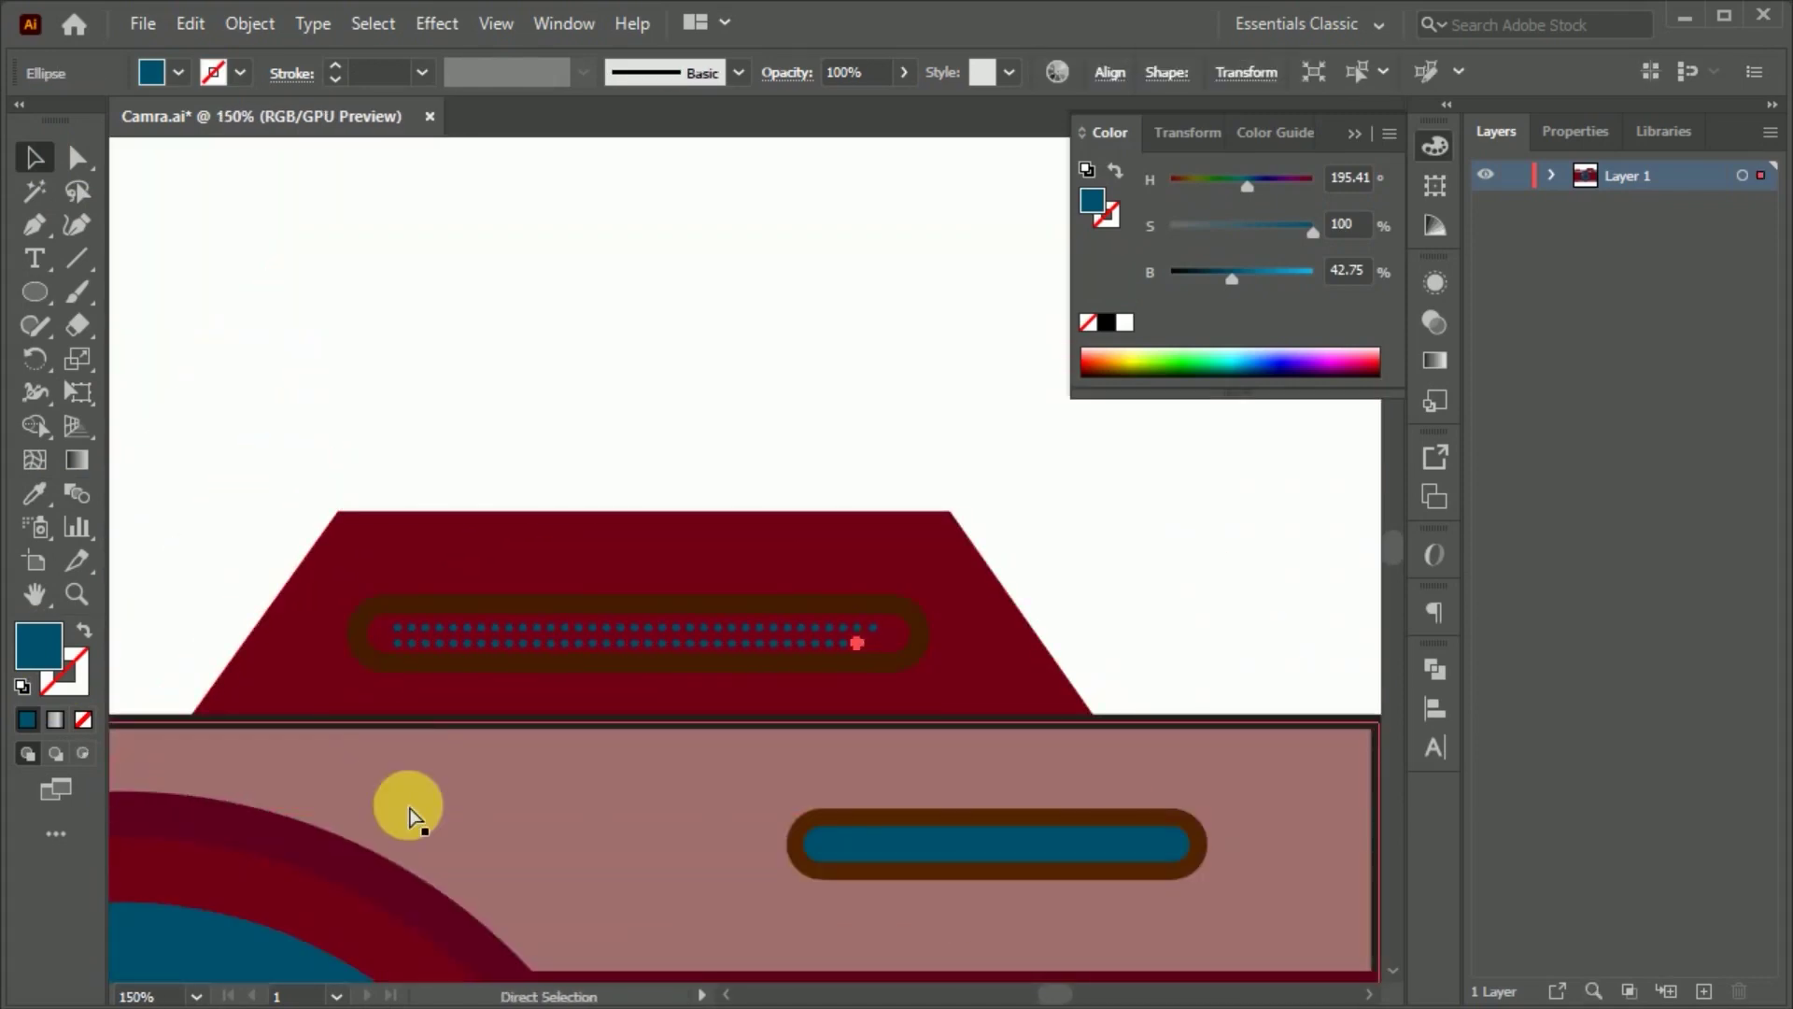
scroll(934, 644, "down", 2)
left_click(849, 409)
Step: Thin the slot's brown outline to 5 pt
scroll(840, 532, "down", 2)
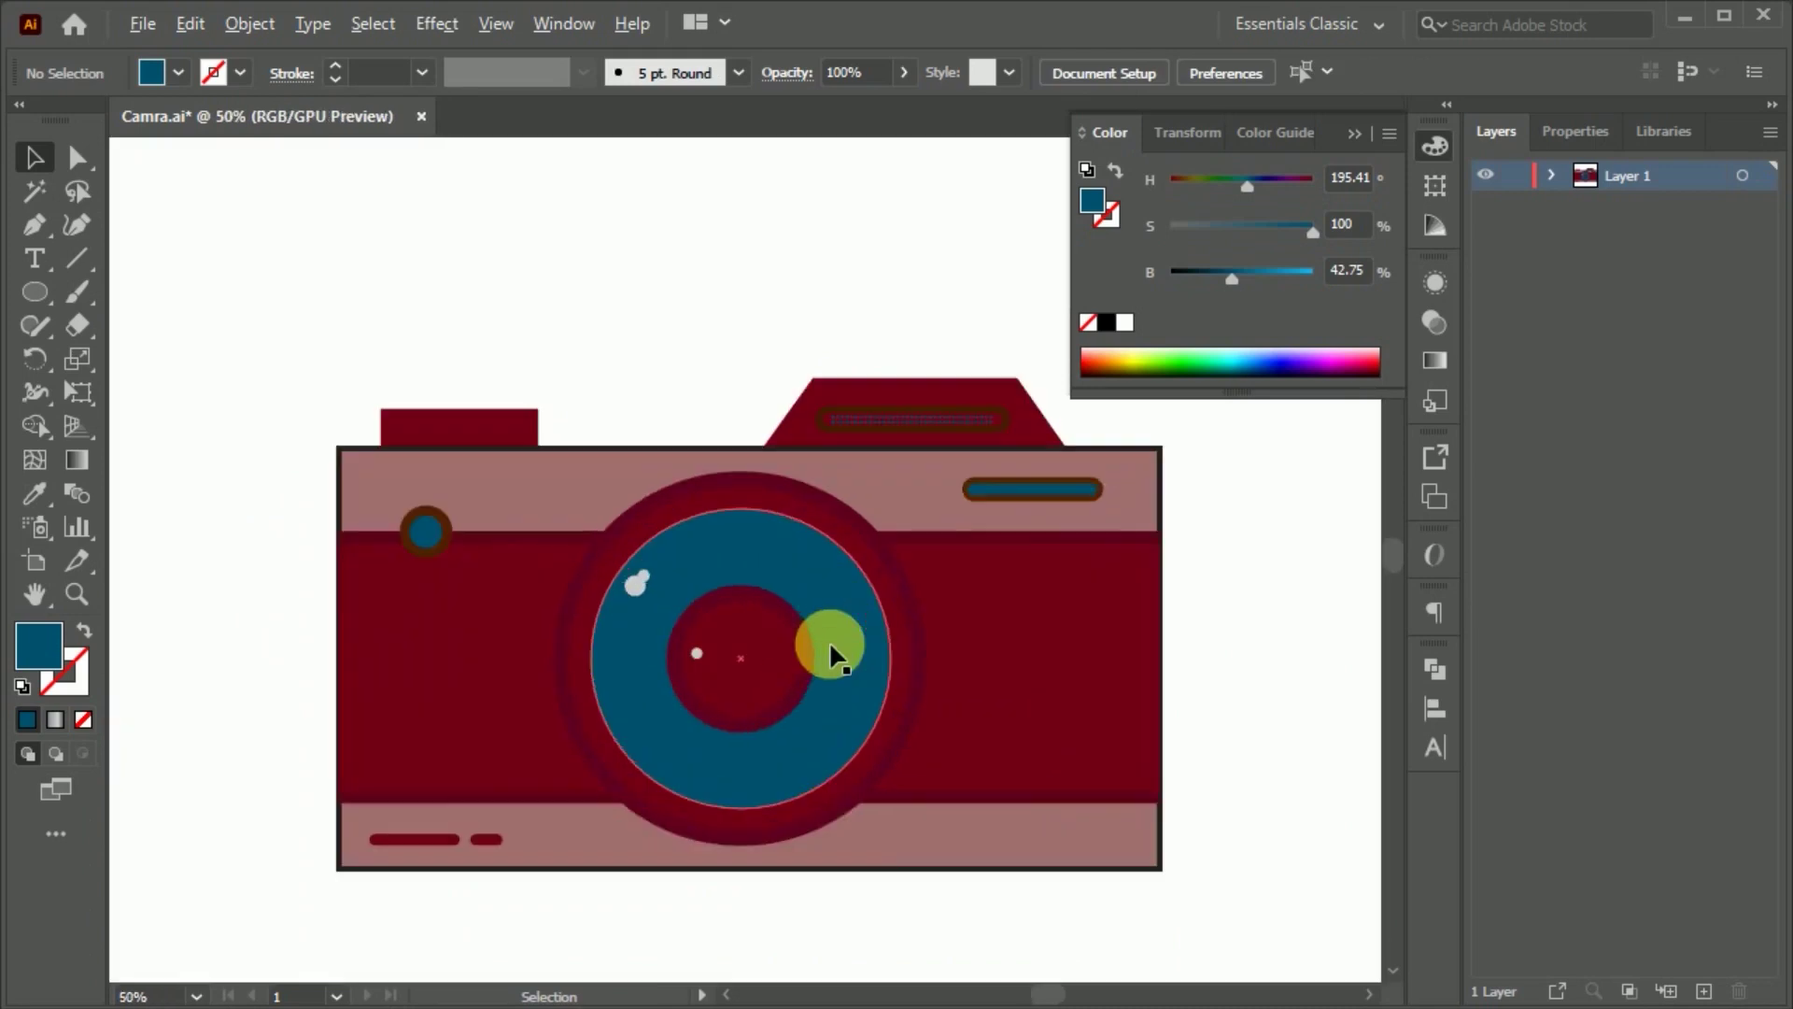
scroll(834, 654, "up", 1)
left_click(1009, 452)
left_click(422, 72)
left_click(460, 271)
left_click(537, 367)
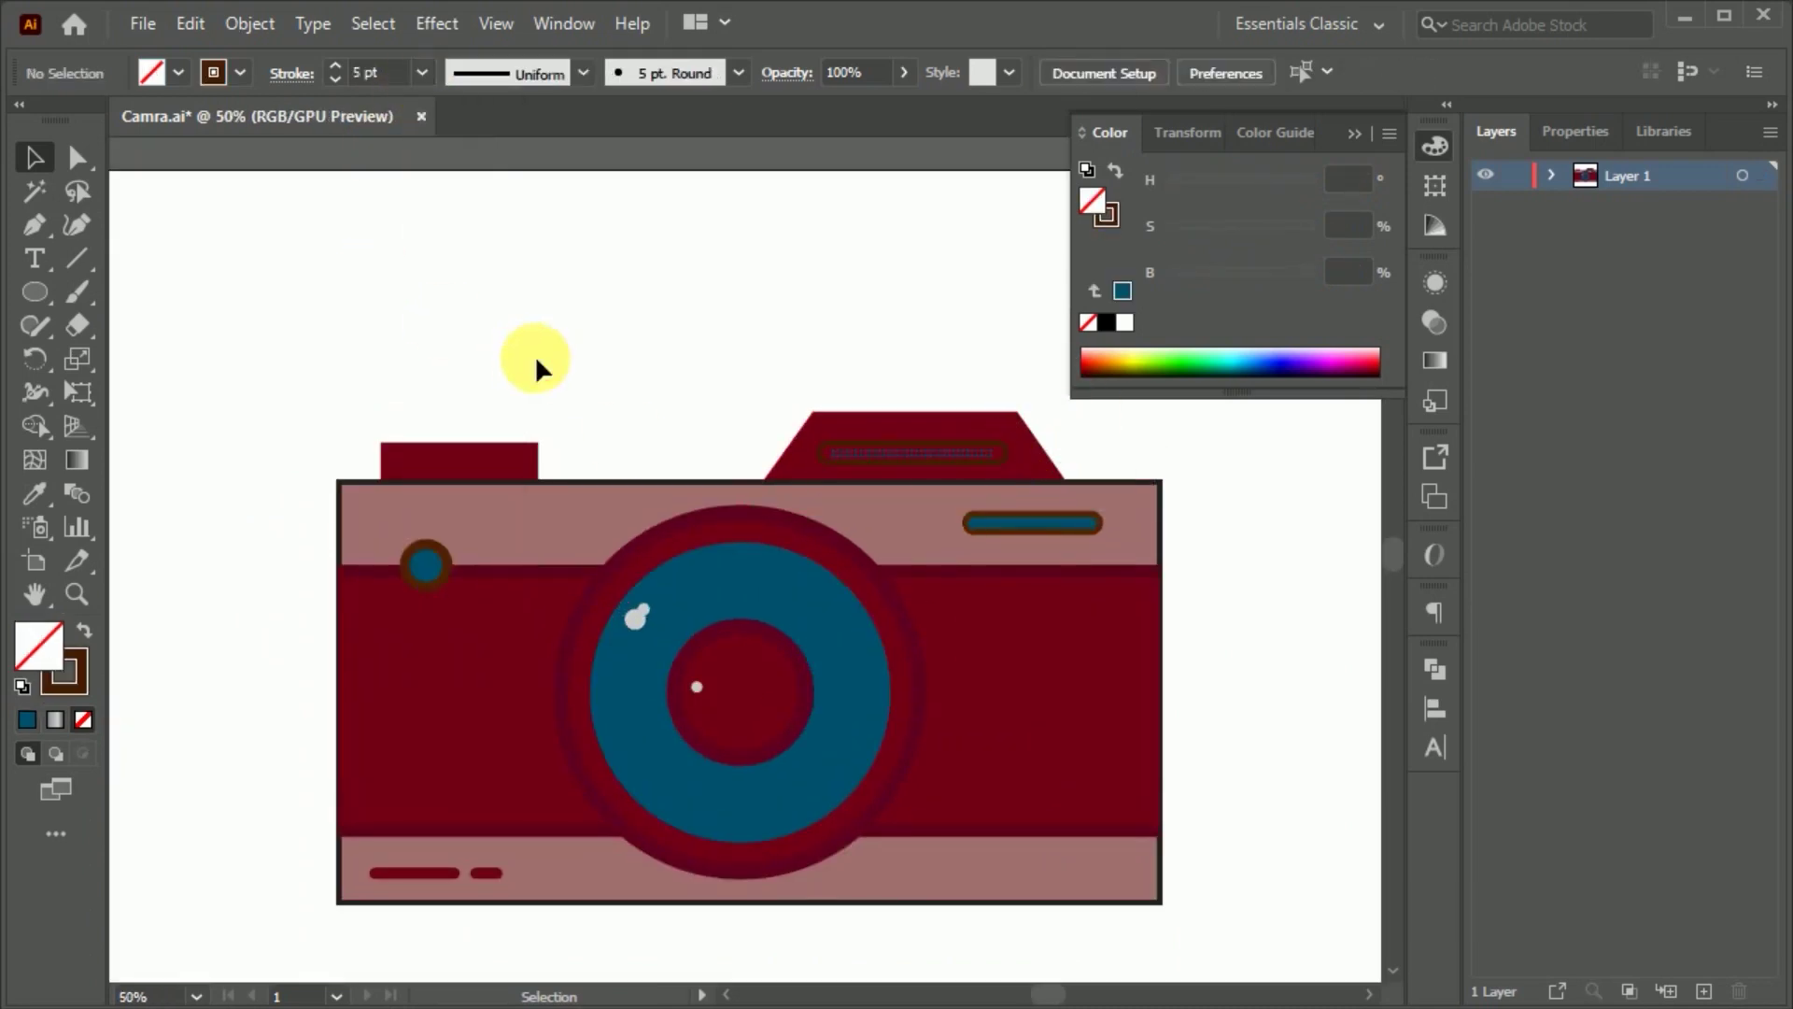
Step: On a new layer, draw a rectangle covering the whole artboard
scroll(607, 420, "down", 2)
left_click(1705, 991)
scroll(1088, 515, "down", 1)
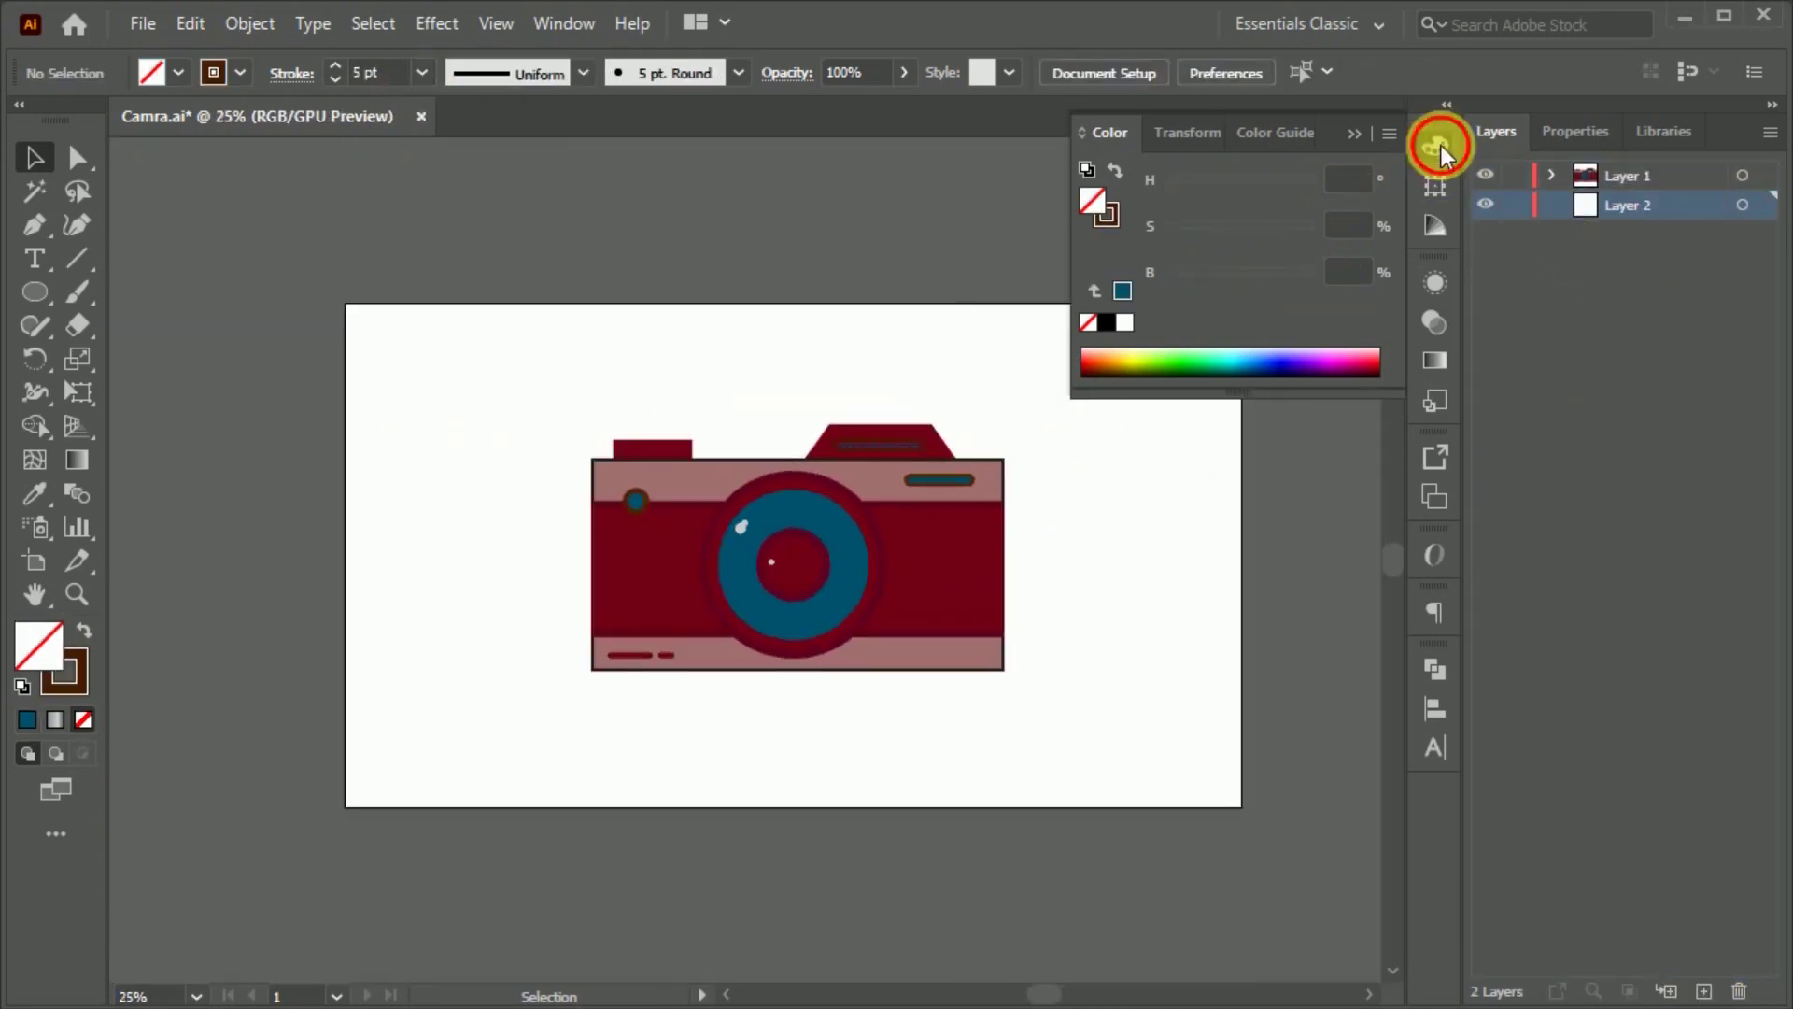
left_click(1435, 146)
left_click_drag(35, 292, 117, 288)
left_click_drag(348, 304, 1242, 805)
key("v")
Step: Fill the background rectangle with a gradient of brown stops
left_click(1121, 327)
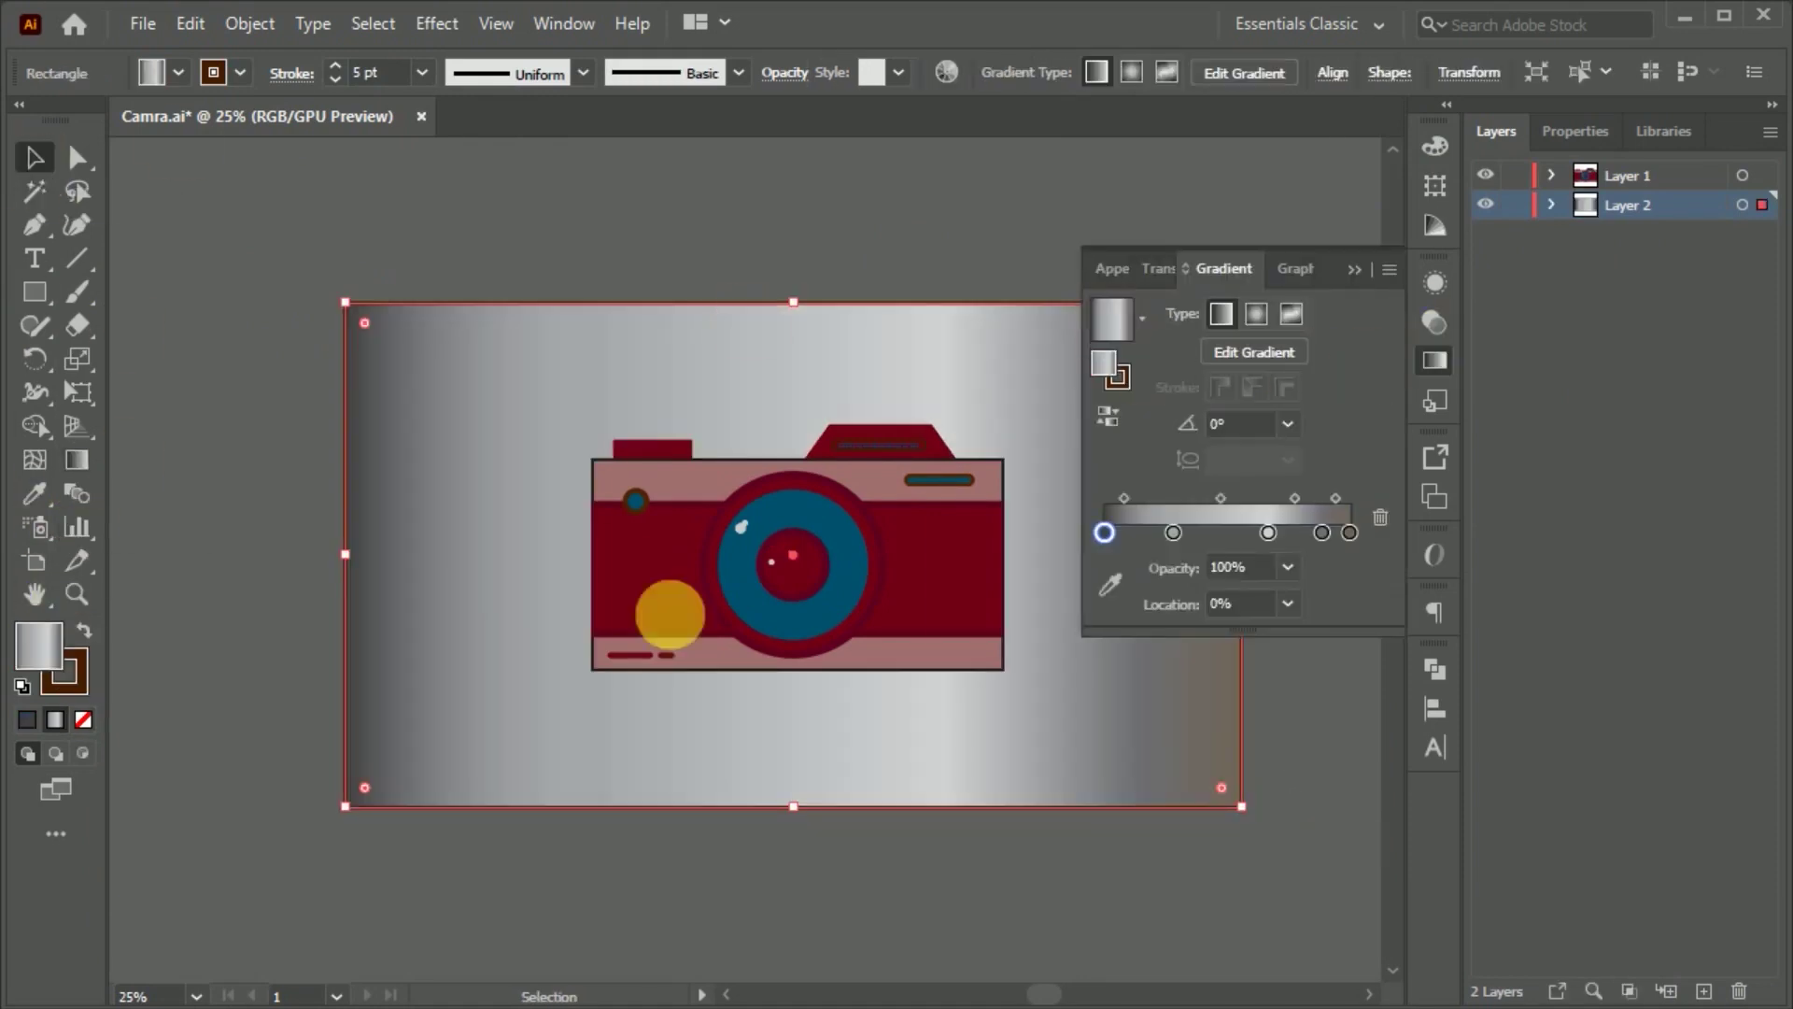
double_click(1104, 532)
left_click(1126, 659)
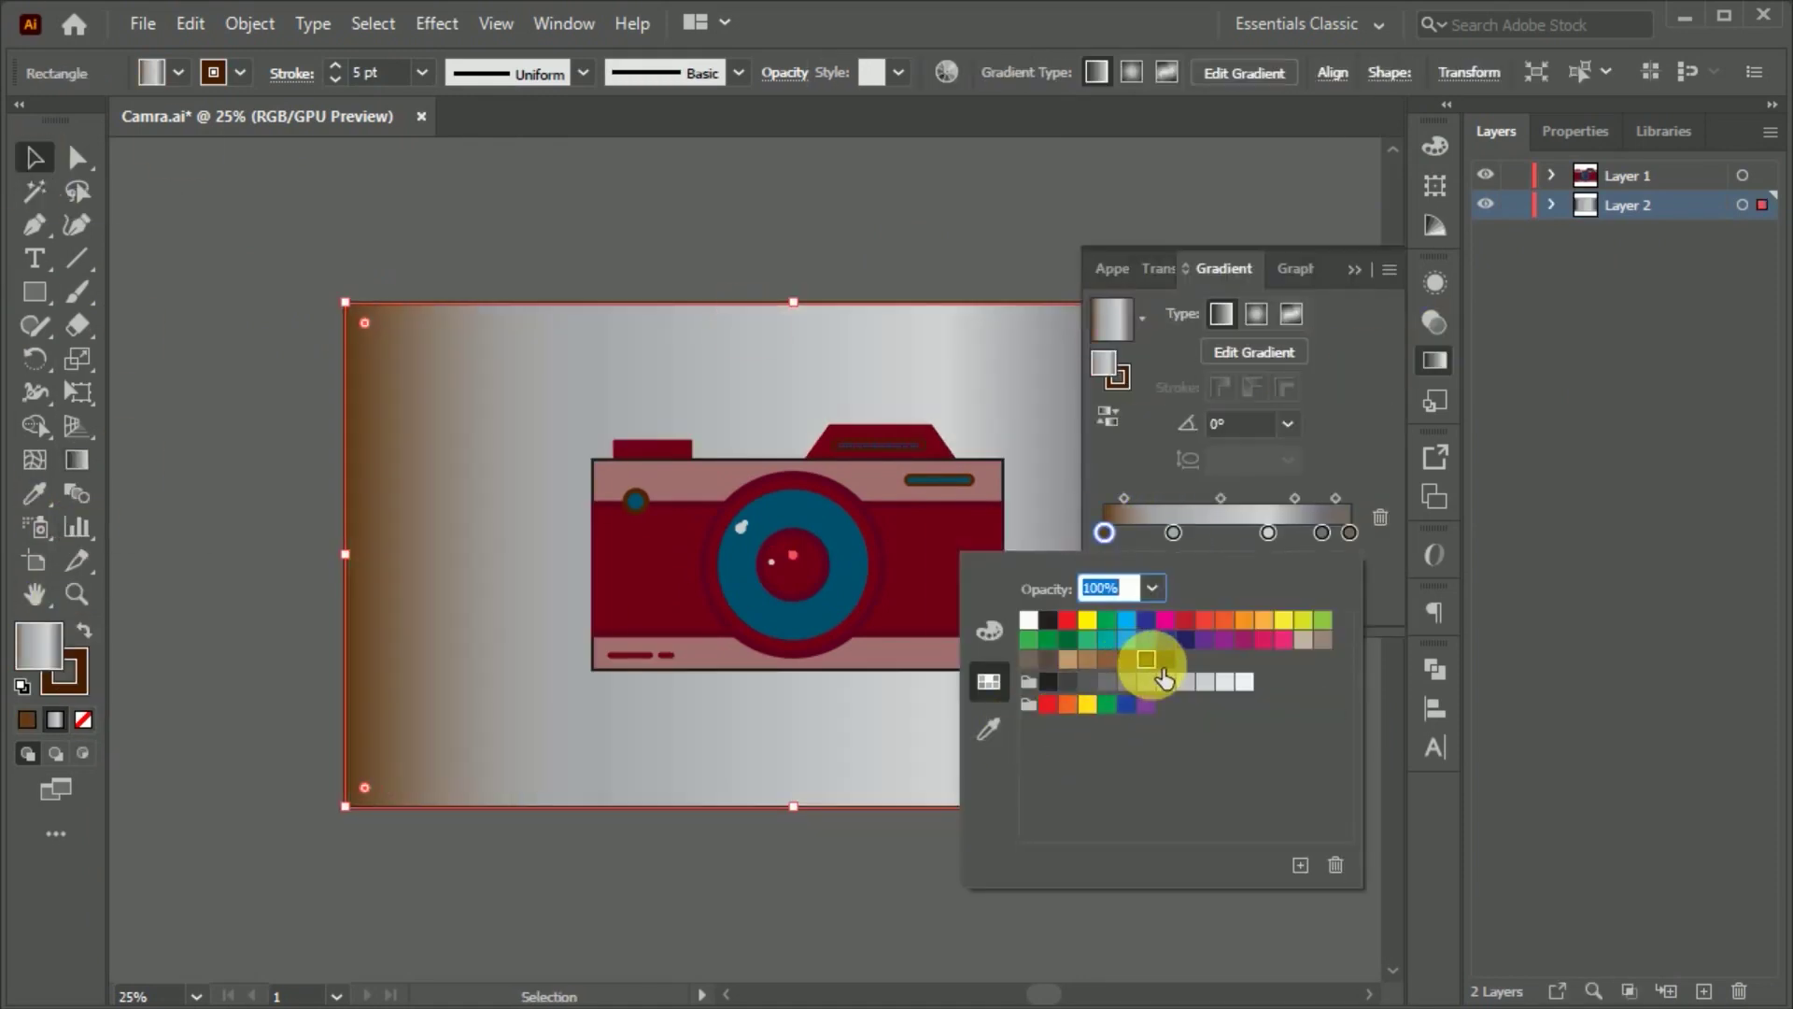
mouse_move(1142, 670)
left_mouse_down()
mouse_move(1289, 531)
mouse_move(1350, 533)
mouse_move(1235, 532)
left_mouse_up()
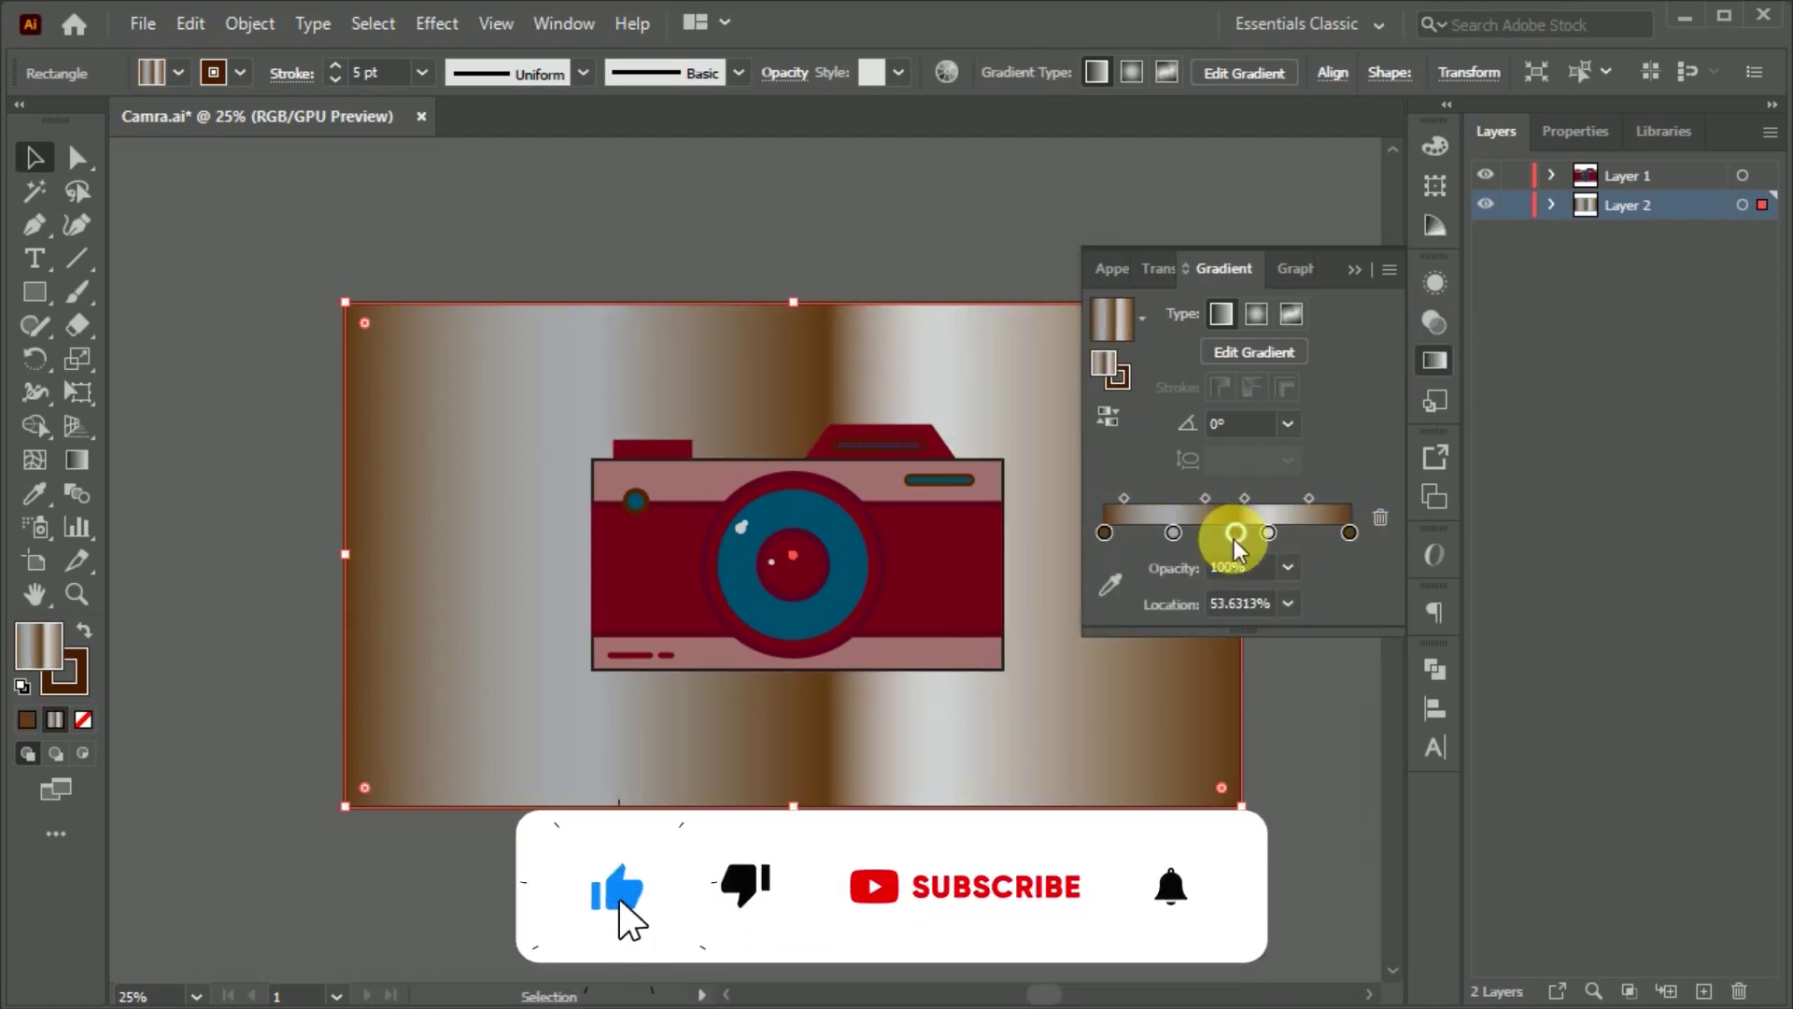
double_click(1234, 533)
left_click(992, 635)
left_click(1157, 527)
Step: Lighten the middle gradient stop and remove the extra stops
left_click_drag(1156, 528, 1189, 524)
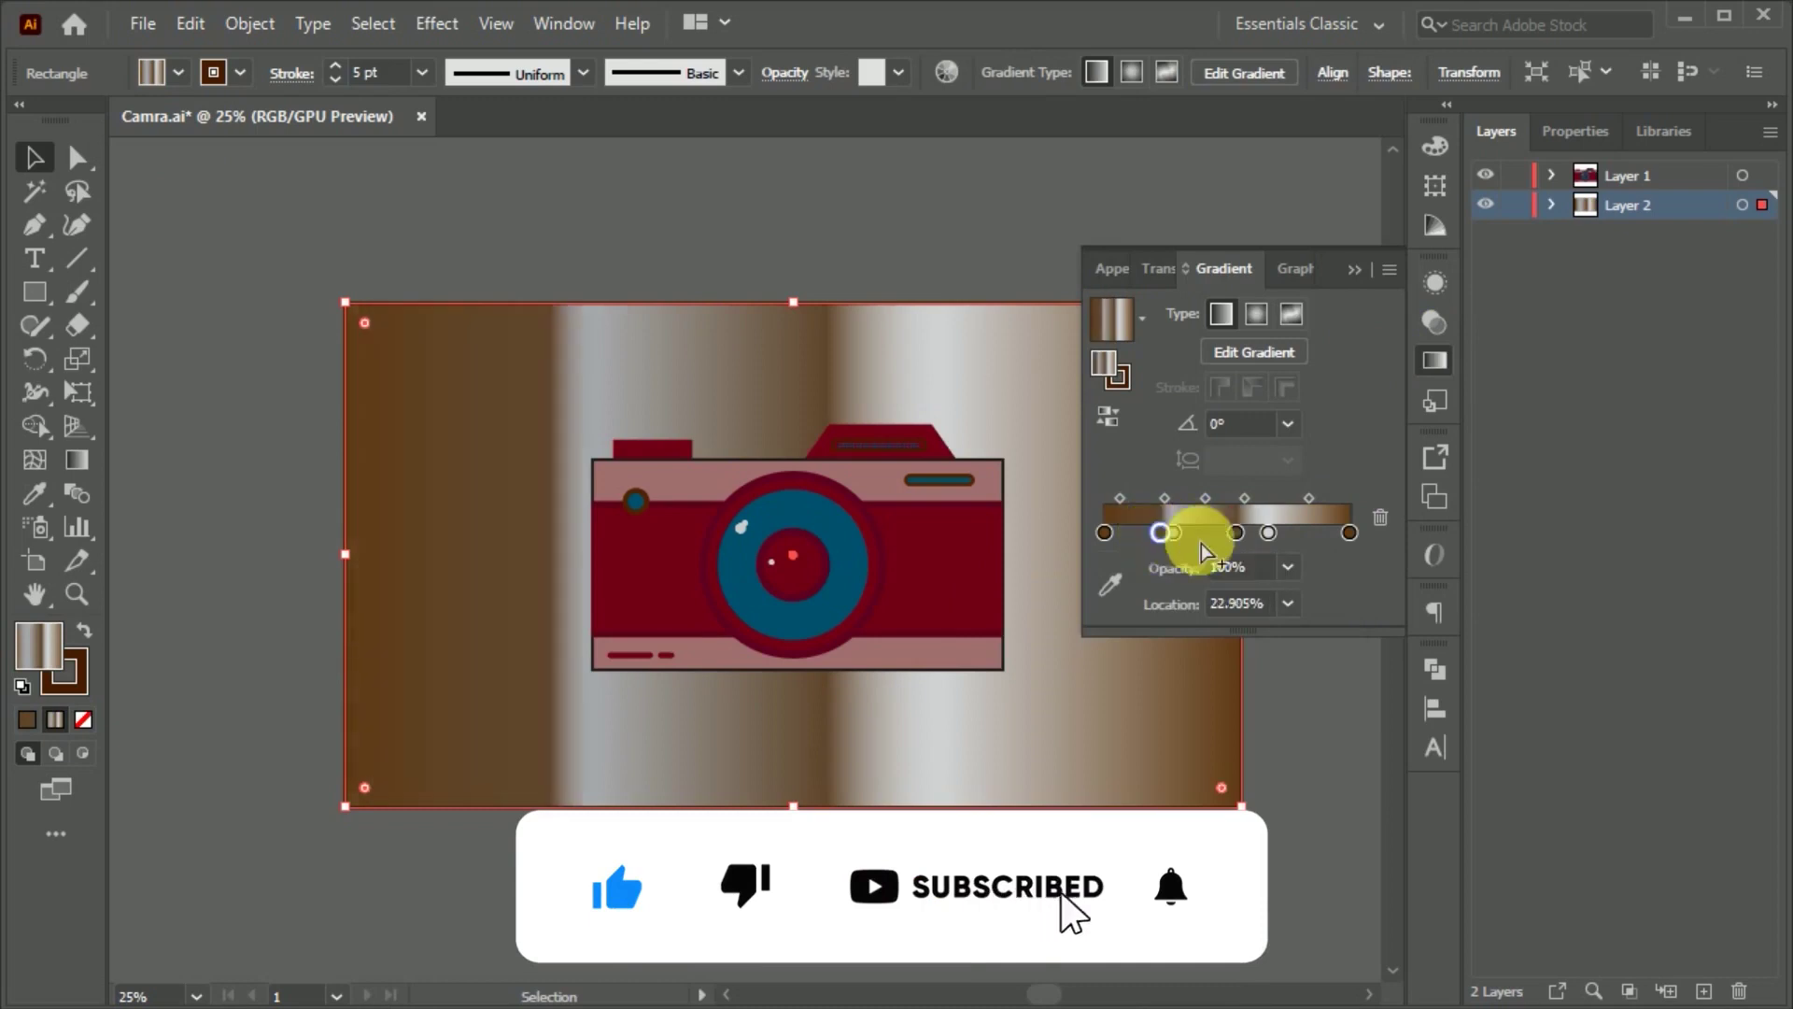
left_click_drag(1265, 600, 1289, 533)
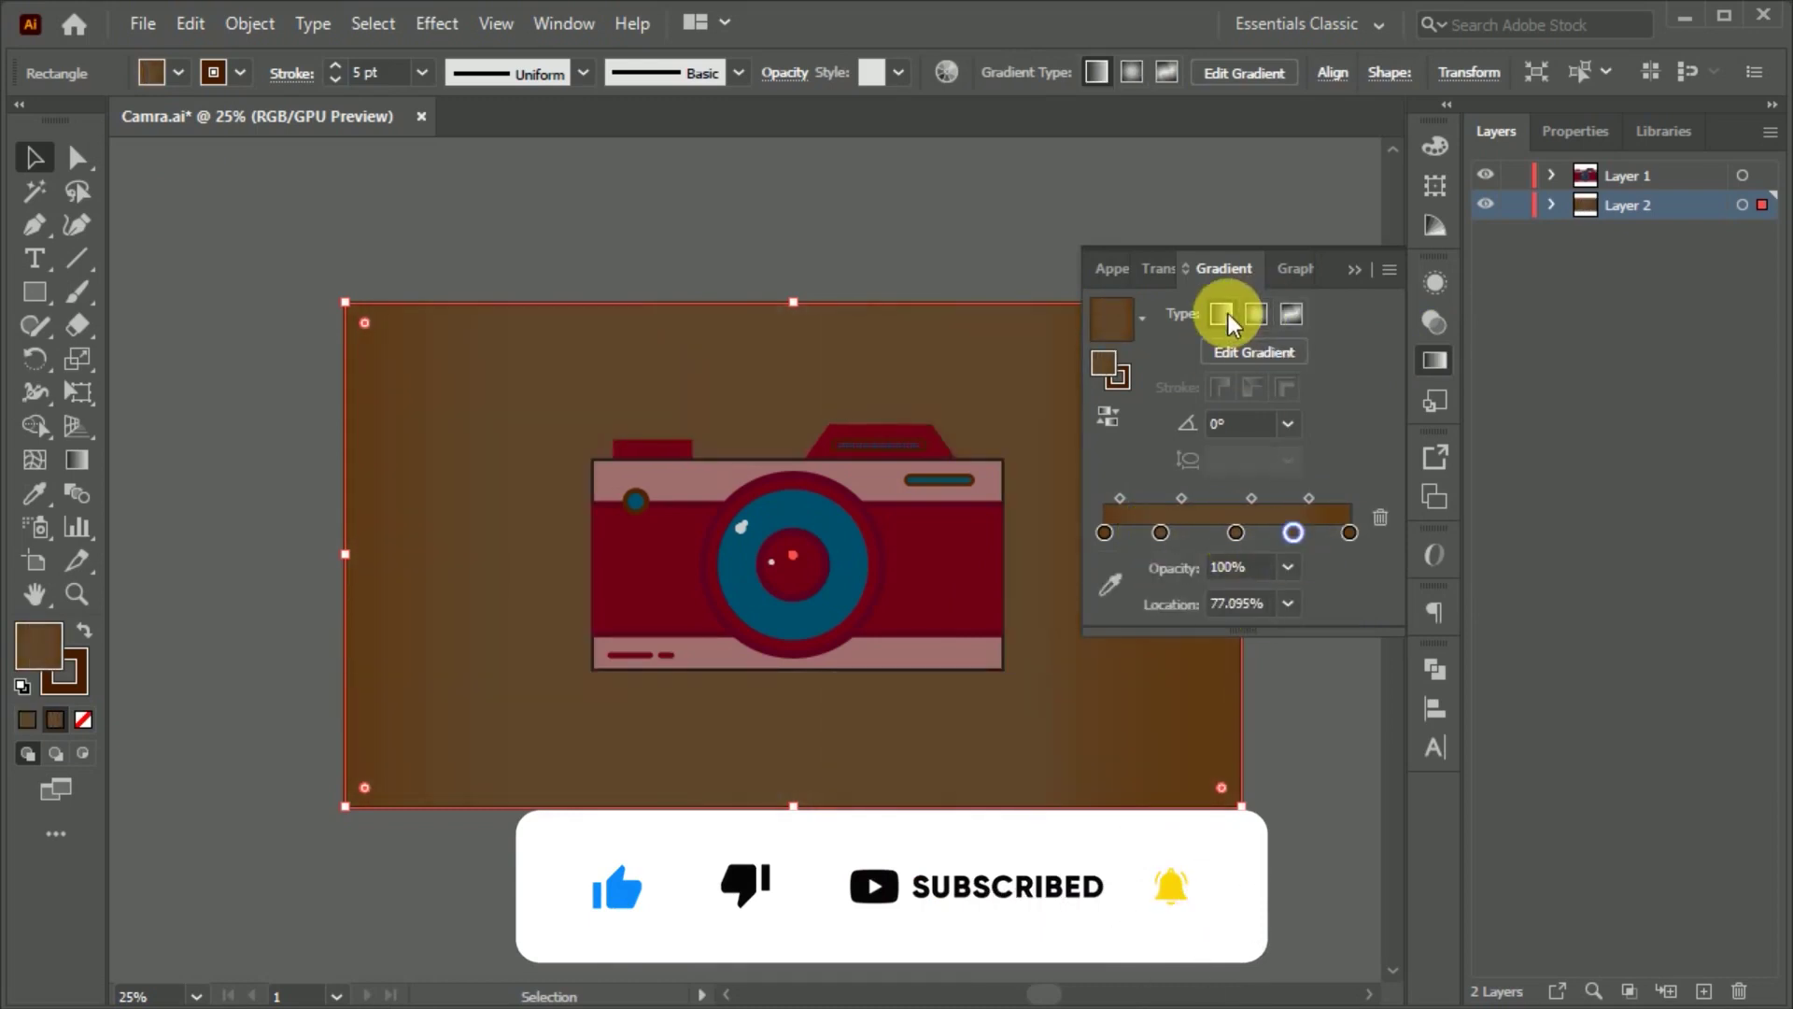
double_click(1235, 533)
left_click_drag(1175, 727, 1201, 731)
left_click_drag(1162, 532, 1158, 565)
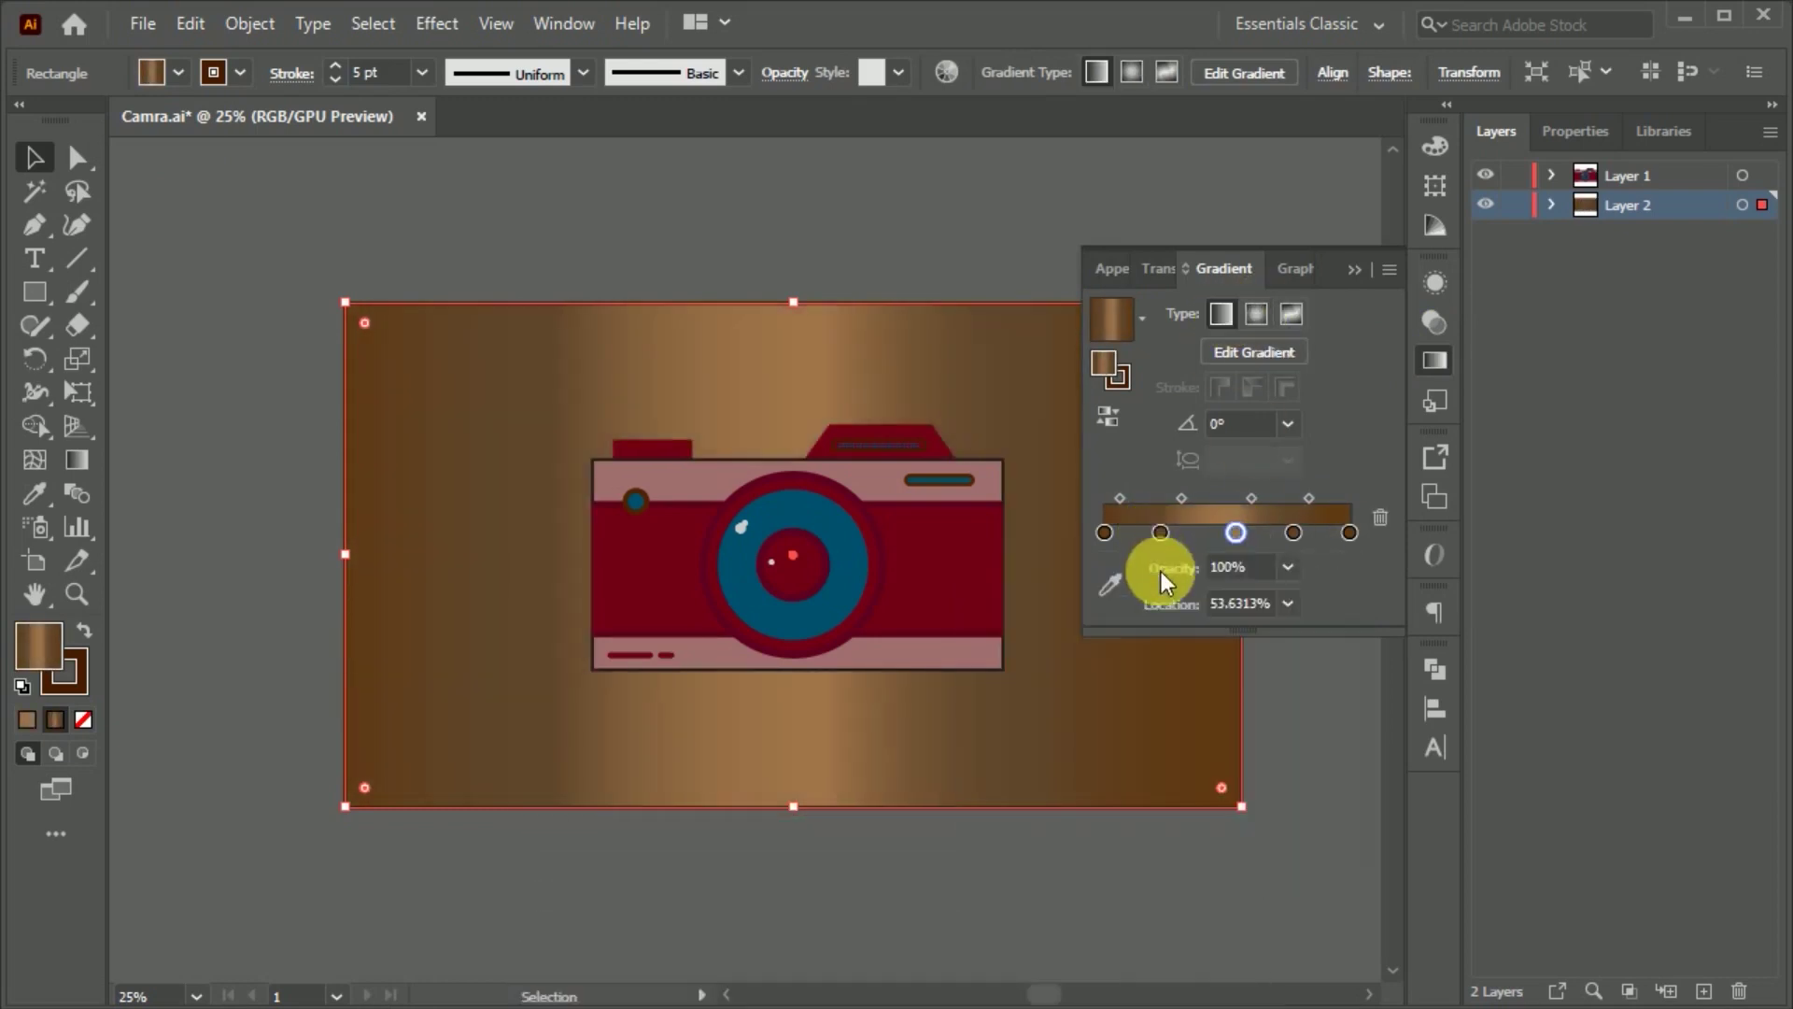
left_click_drag(1293, 532, 1293, 593)
left_click_drag(1235, 533, 1247, 537)
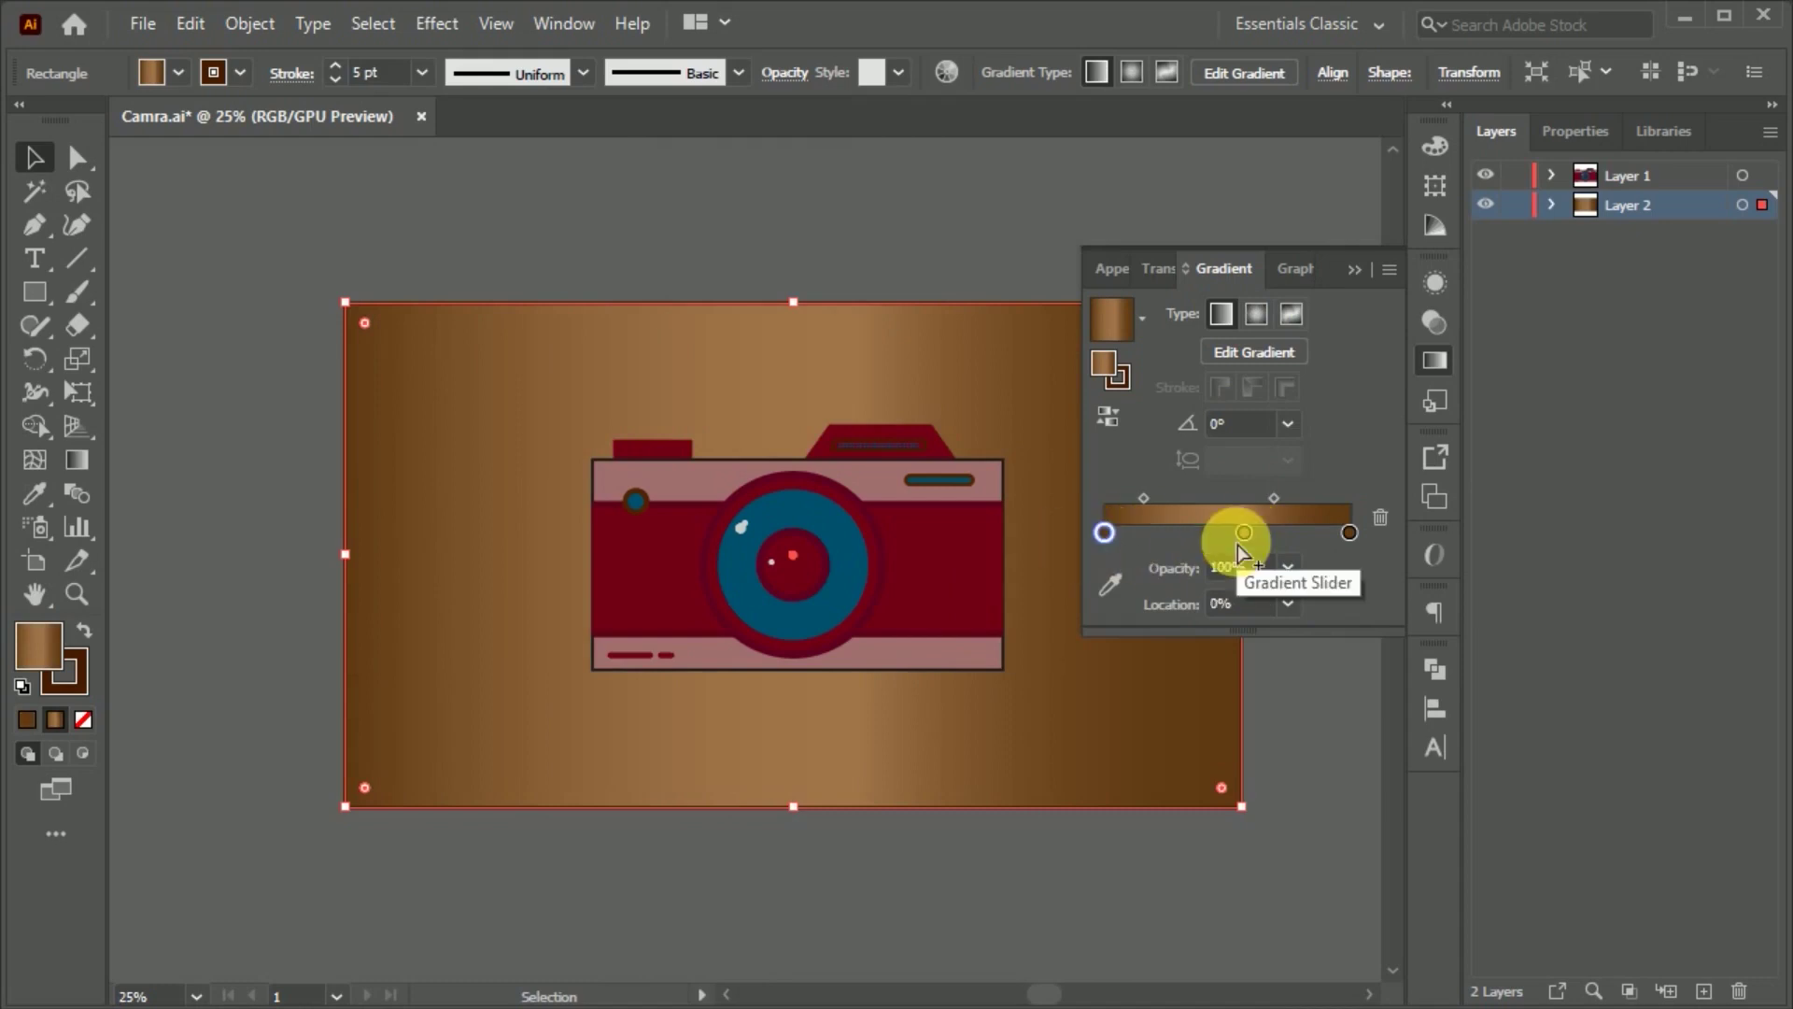
left_click(1435, 360)
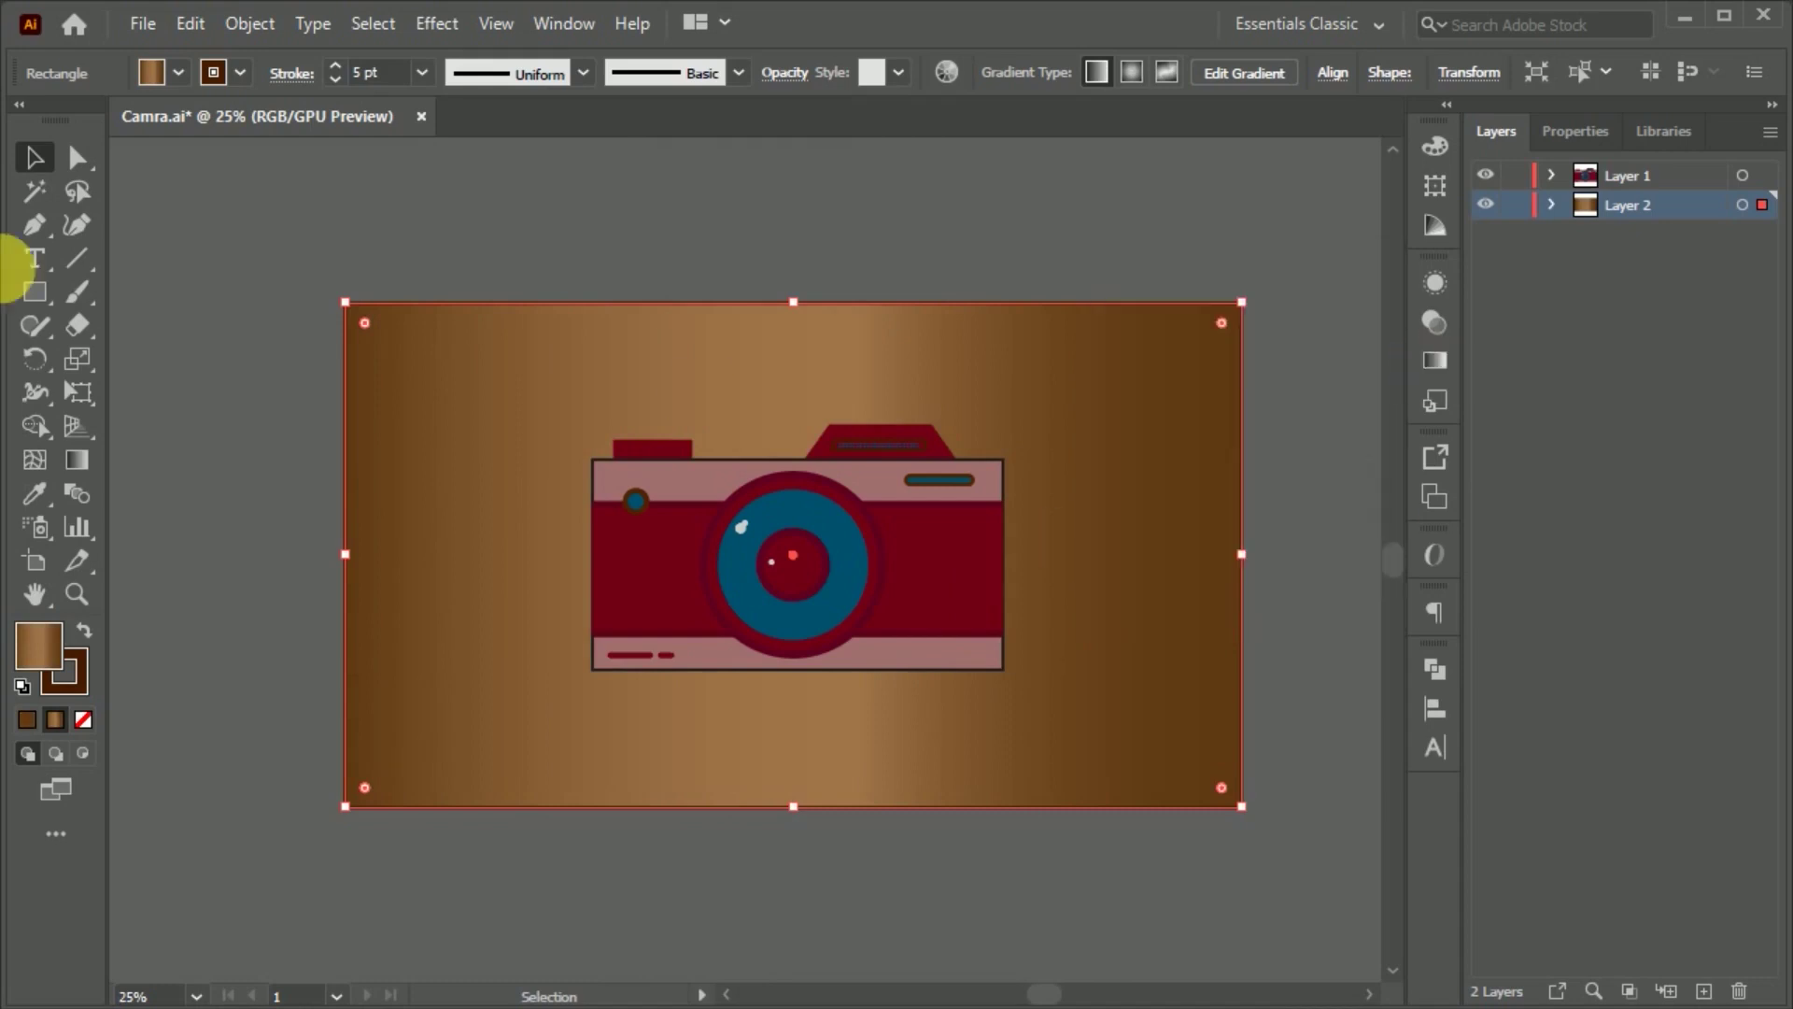
Step: Set the background rectangle's stroke to None
left_click(77, 663)
key("slash")
left_click(23, 654)
left_click(1435, 147)
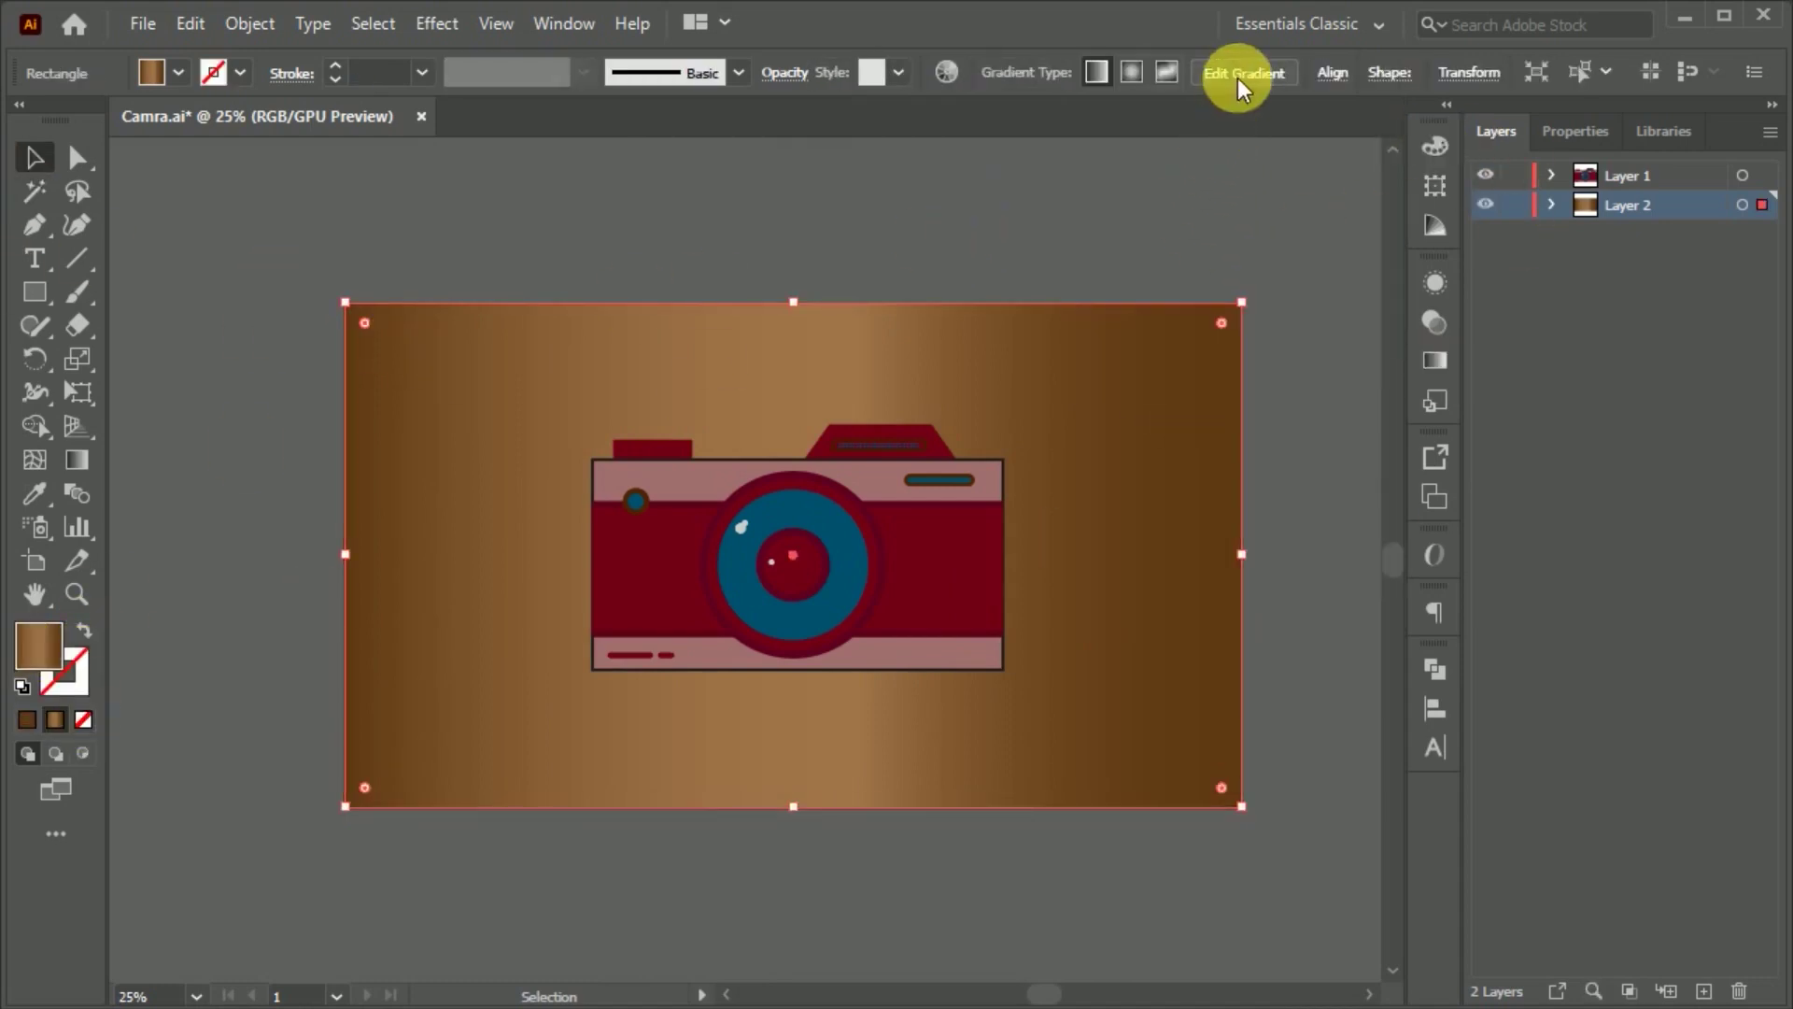
Step: Set the background rectangle's opacity to 86%
left_click(1436, 359)
left_click(1184, 268)
left_click(1367, 312)
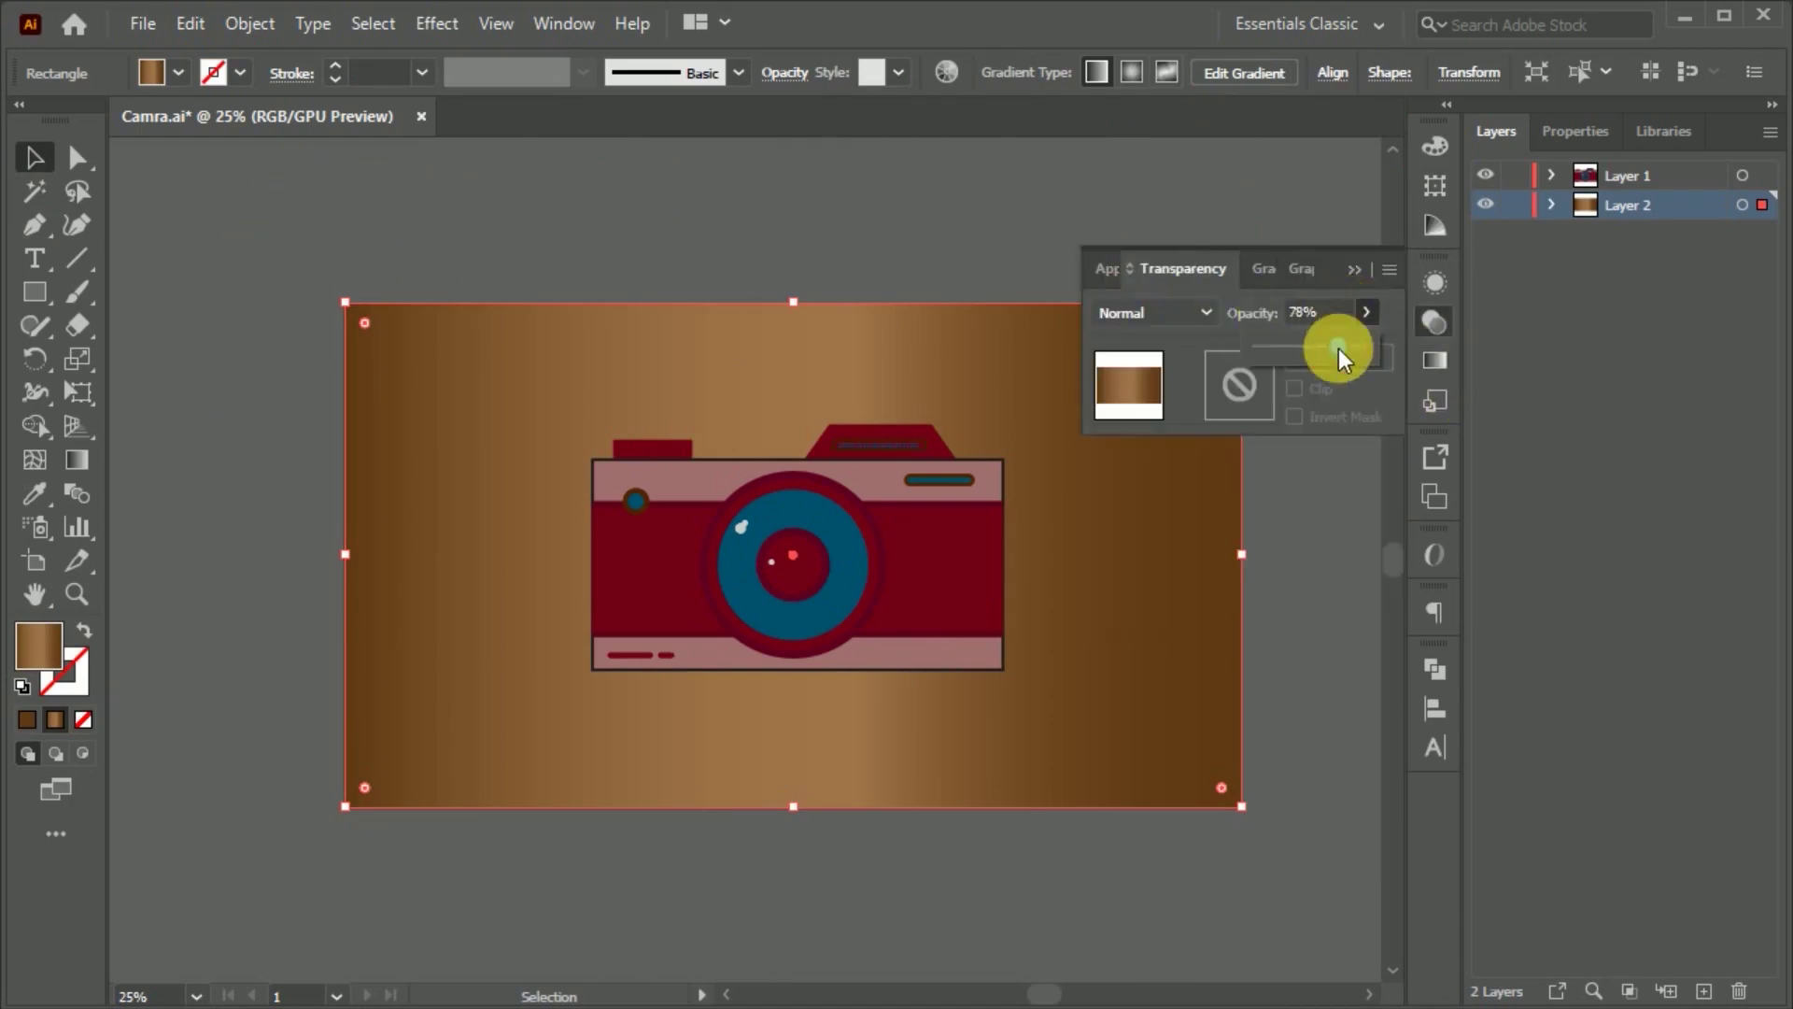
left_click_drag(1340, 357, 1348, 357)
left_click(1436, 318)
left_click(352, 256)
scroll(232, 625, "down", 1)
scroll(458, 631, "up", 1)
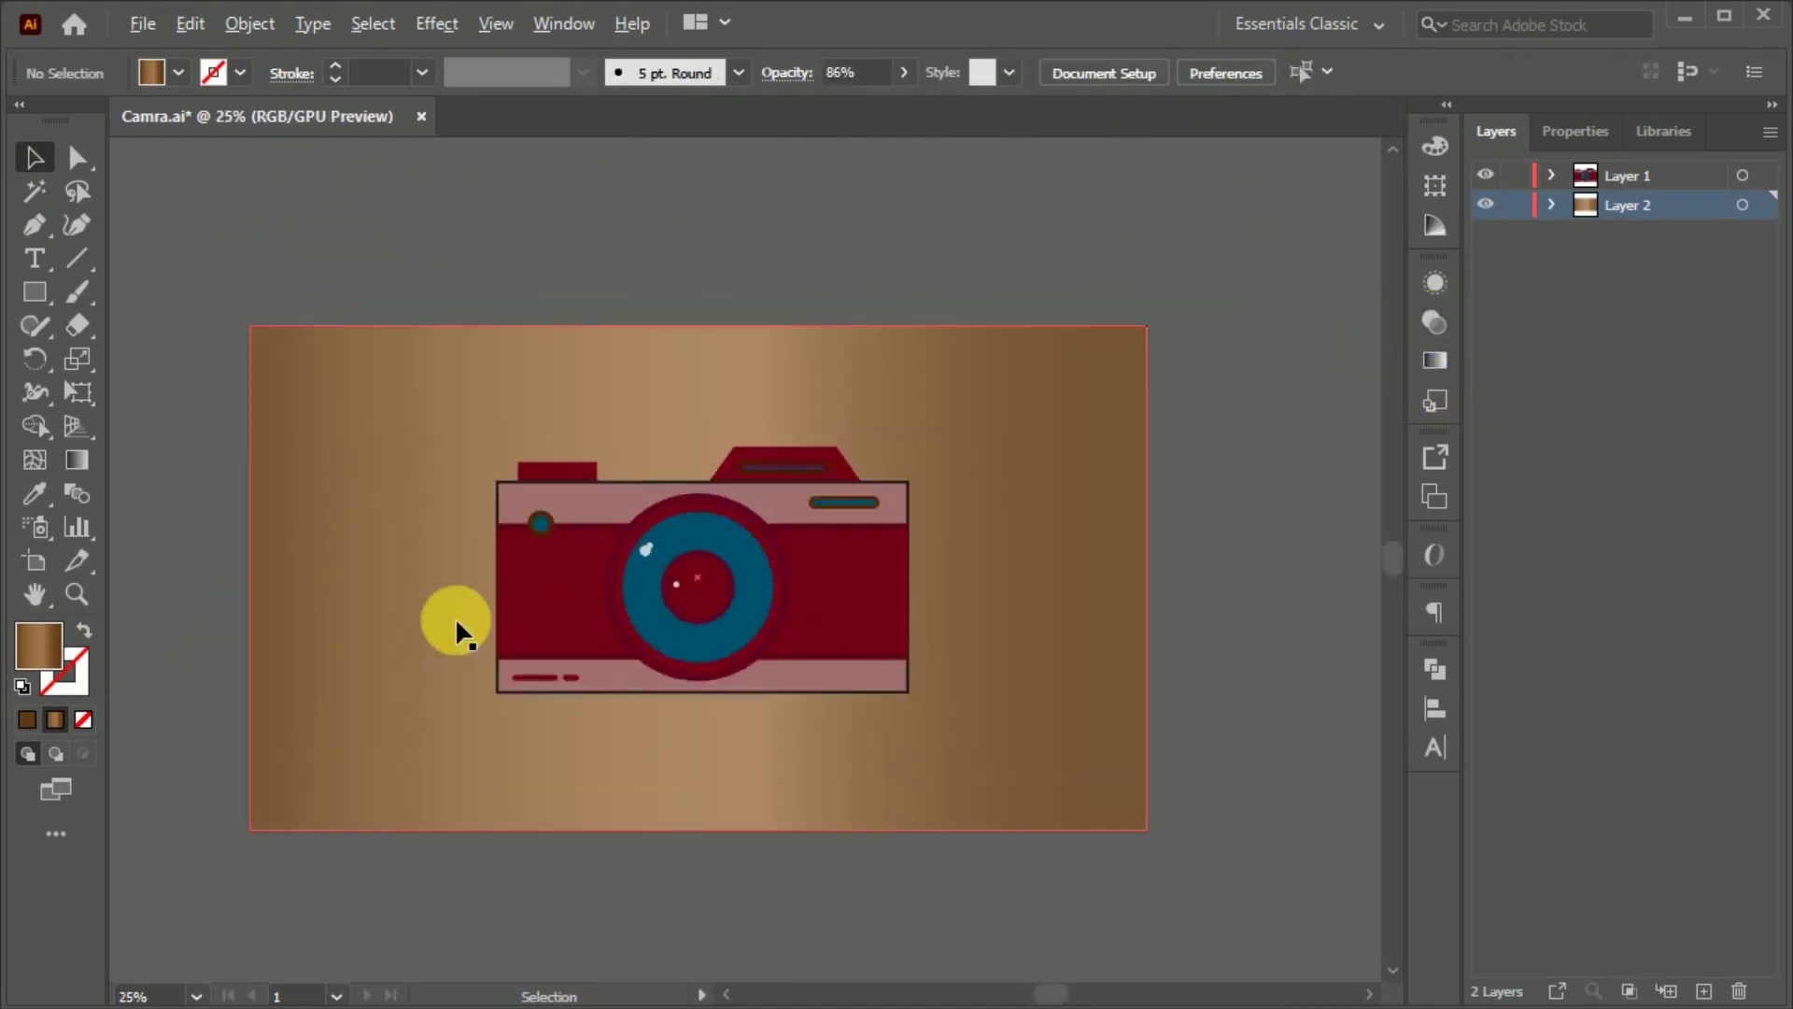
Step: Try the brown gradient on the red camera band, then undo it
scroll(1168, 393, "up", 1)
left_click(1630, 176)
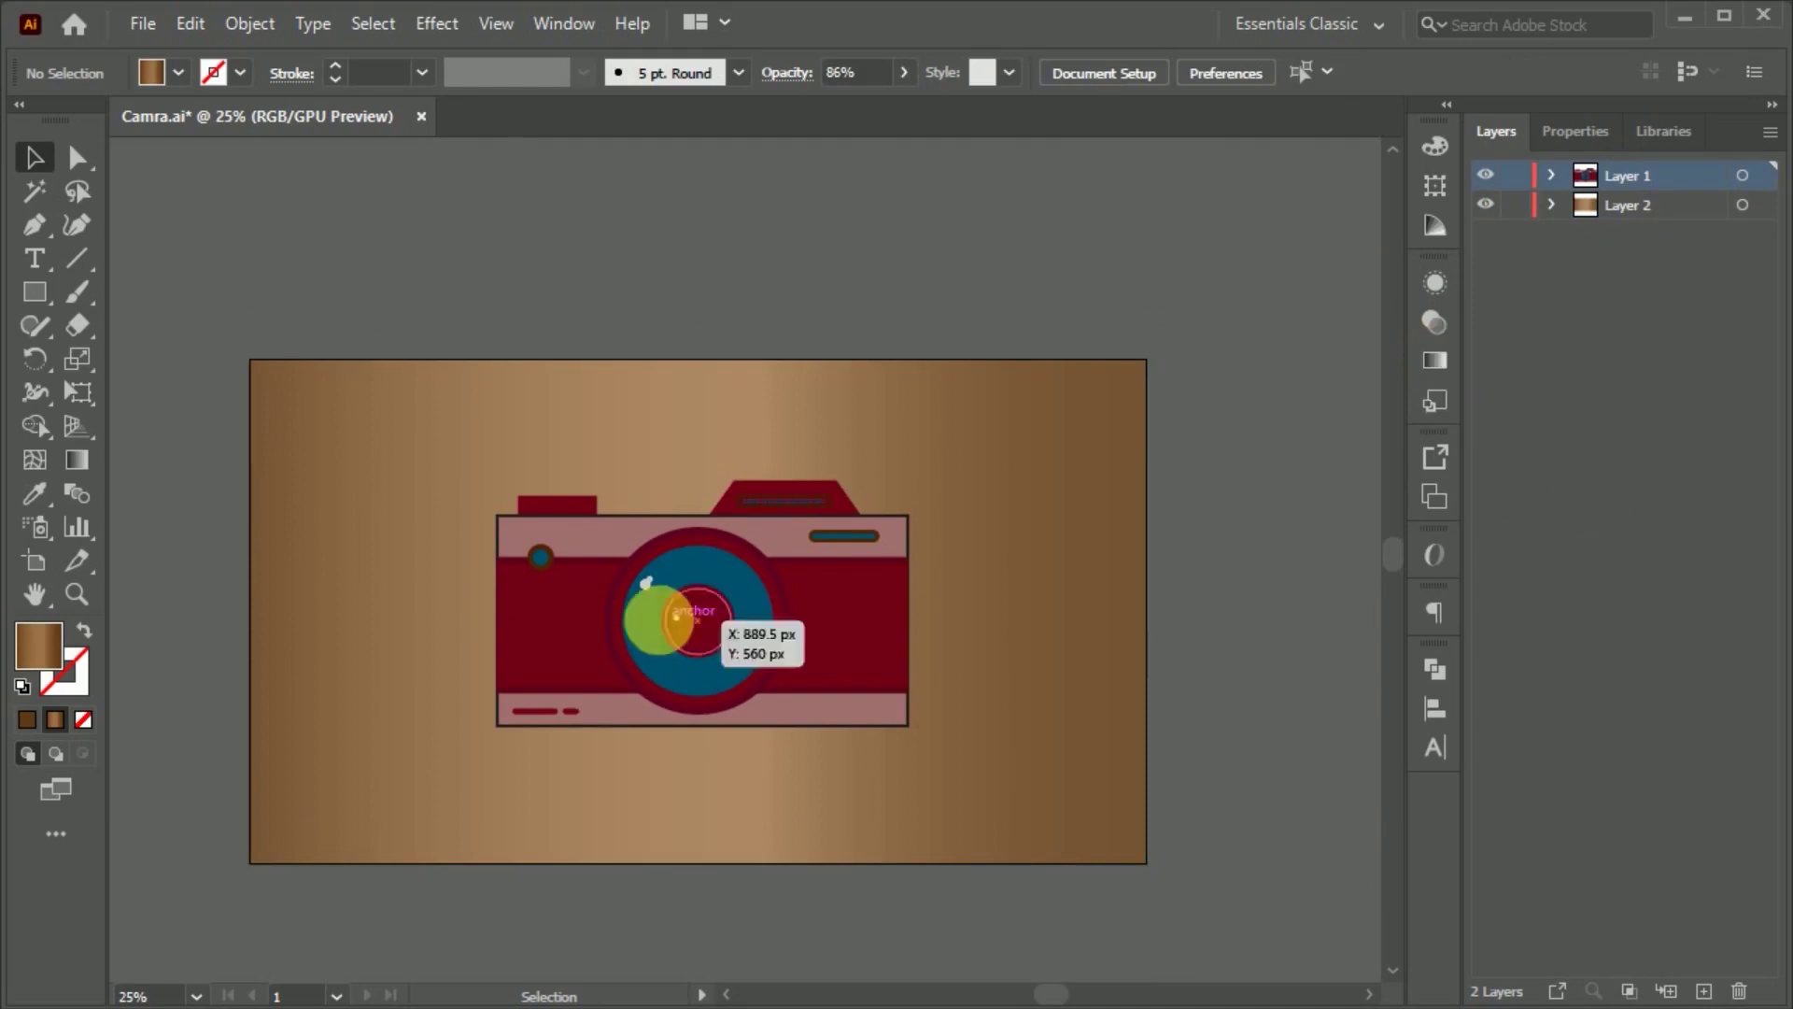
left_click(677, 616)
key("i")
left_click(272, 601)
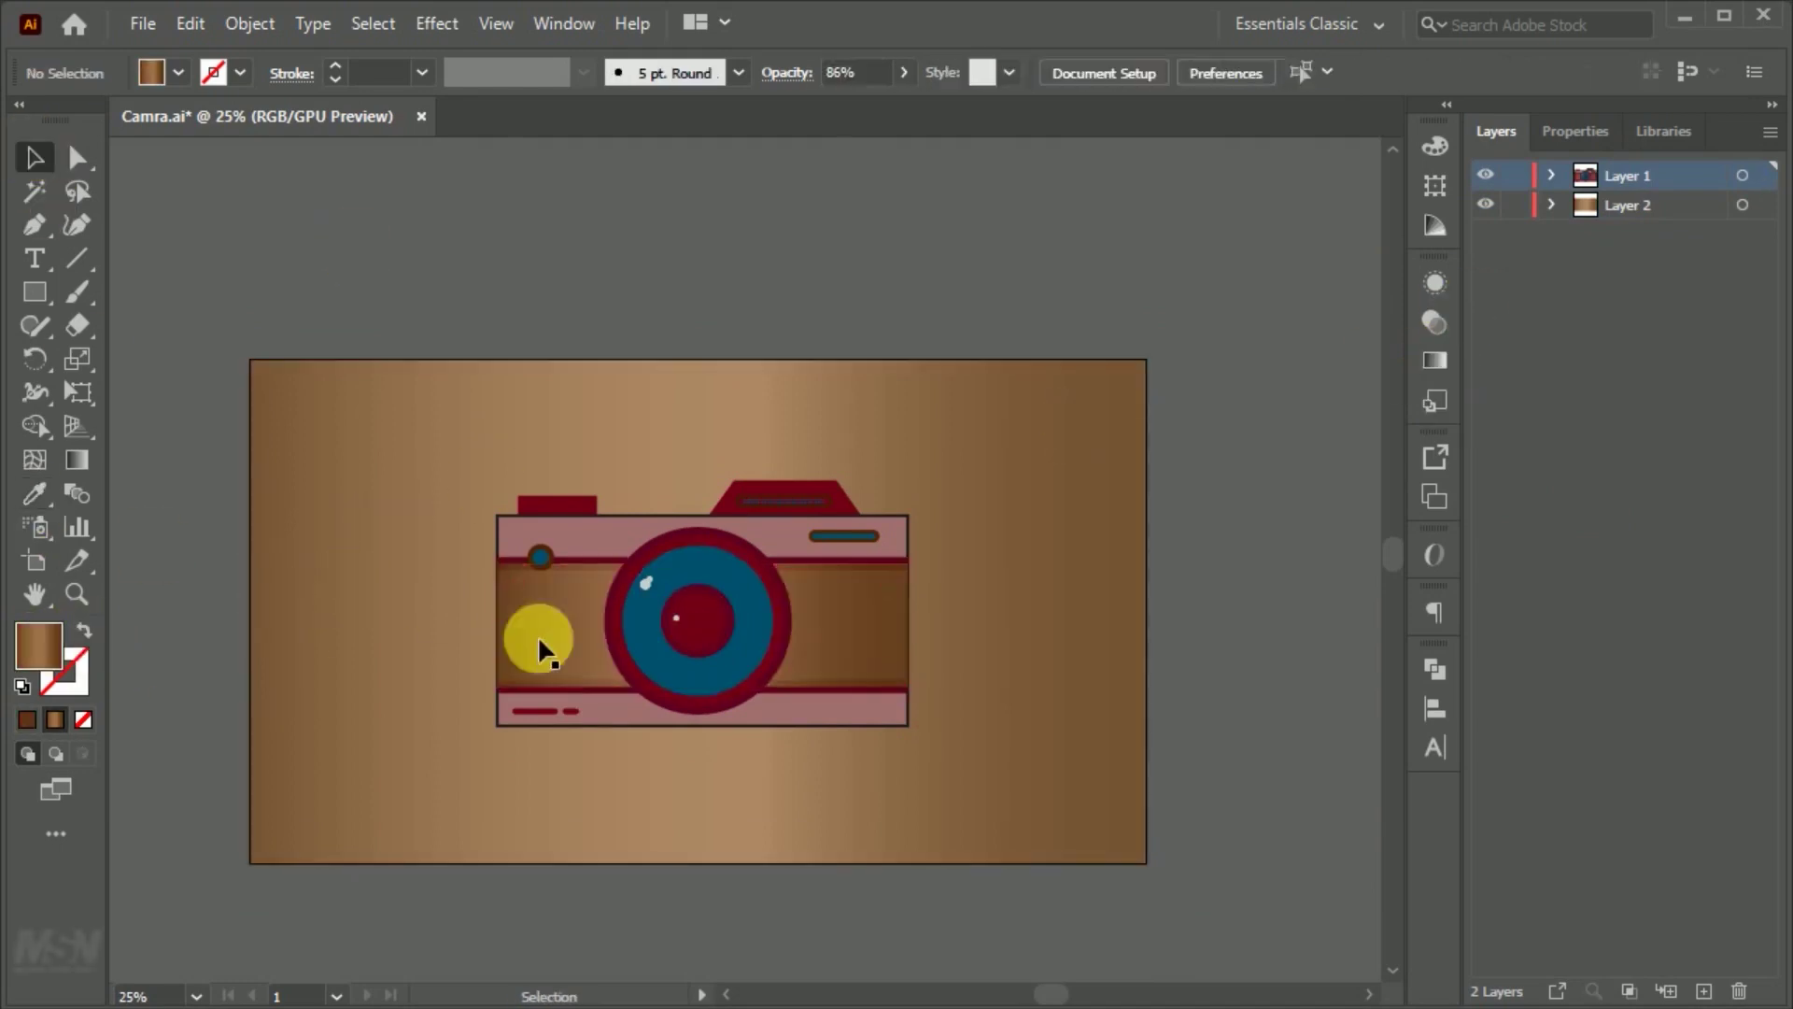
scroll(540, 648, "up", 1)
key("ctrl+z")
Step: Darken the camera band's fill to a deeper pure red
left_click(911, 820)
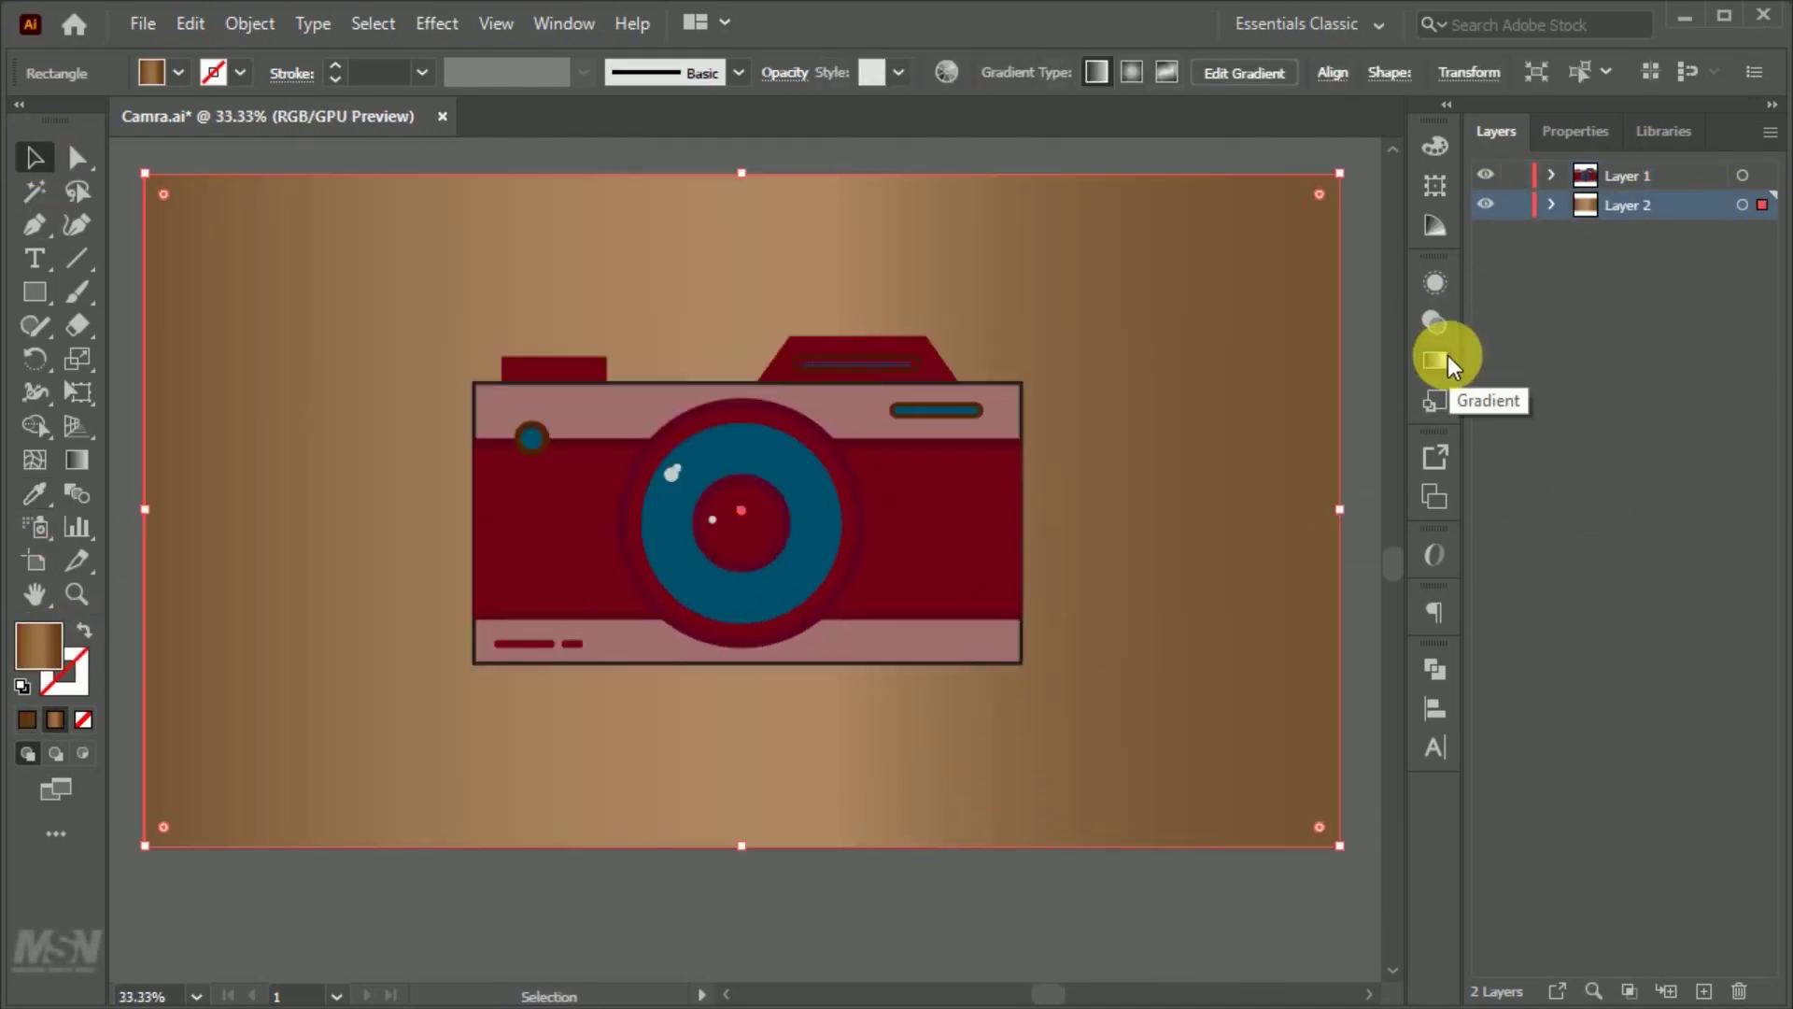
left_click(1360, 473)
left_click(1016, 548)
double_click(46, 651)
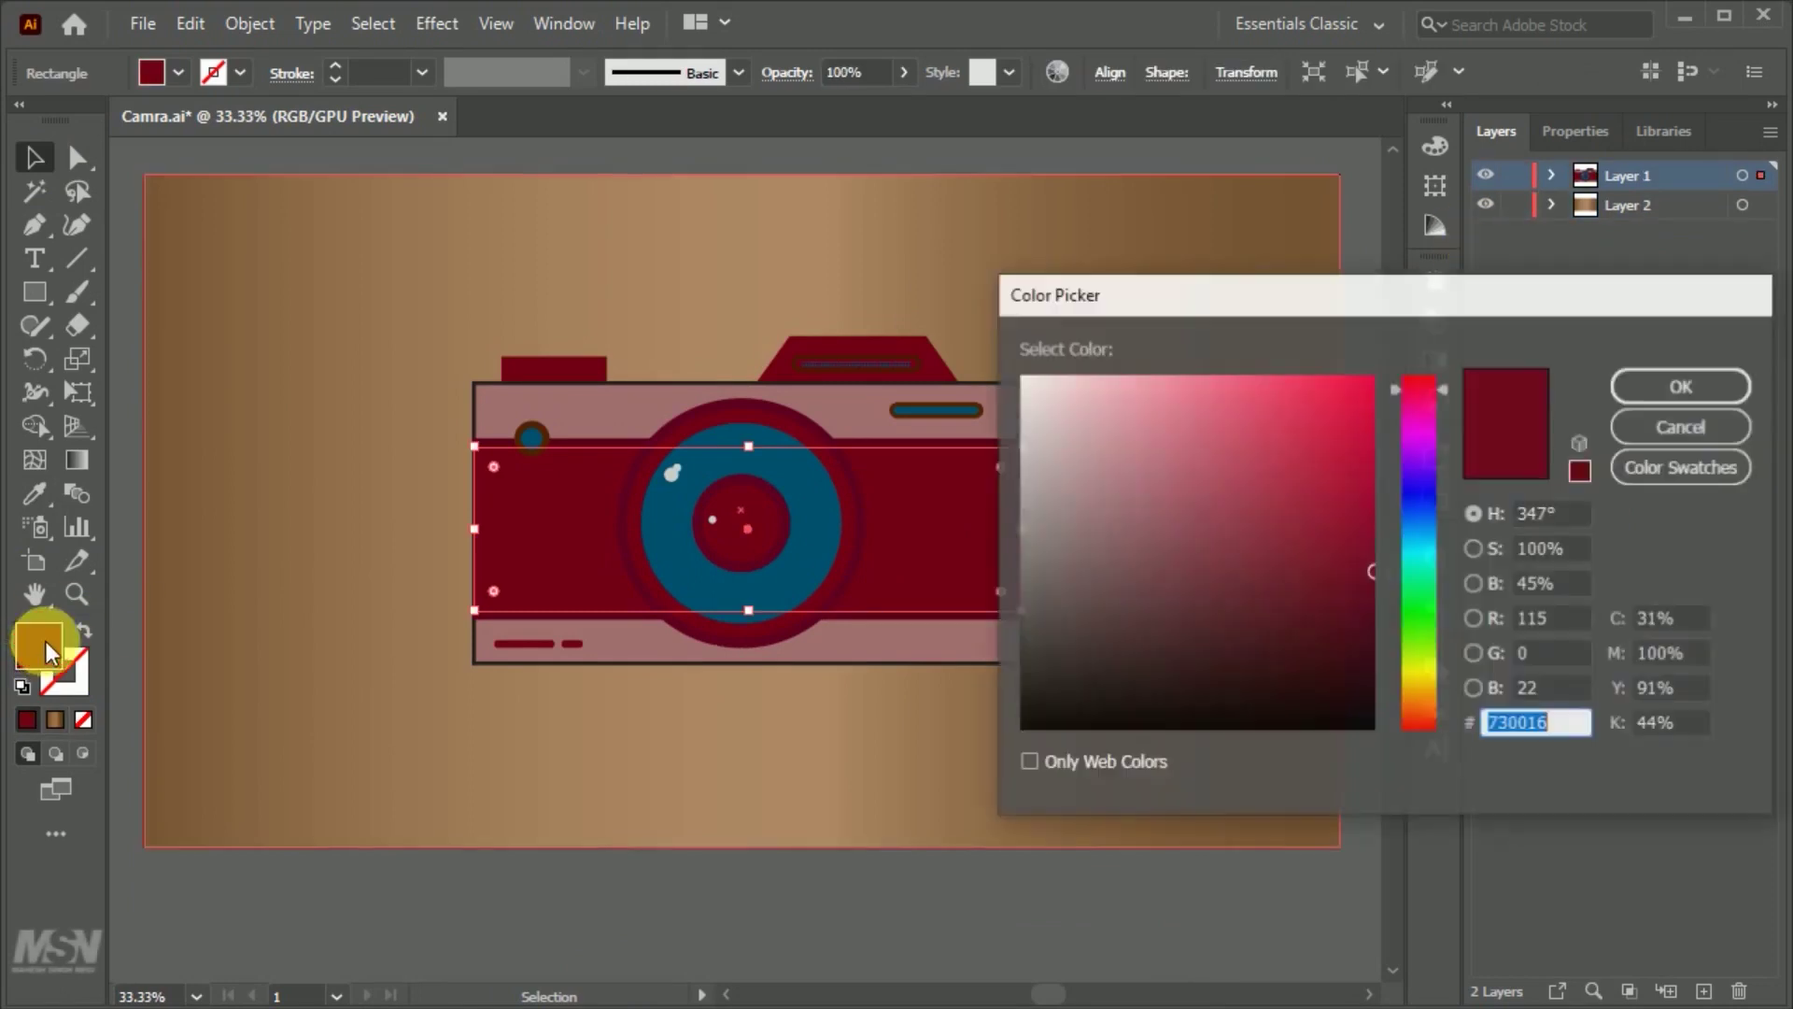
left_click_drag(1420, 696, 1420, 733)
left_click(1375, 637)
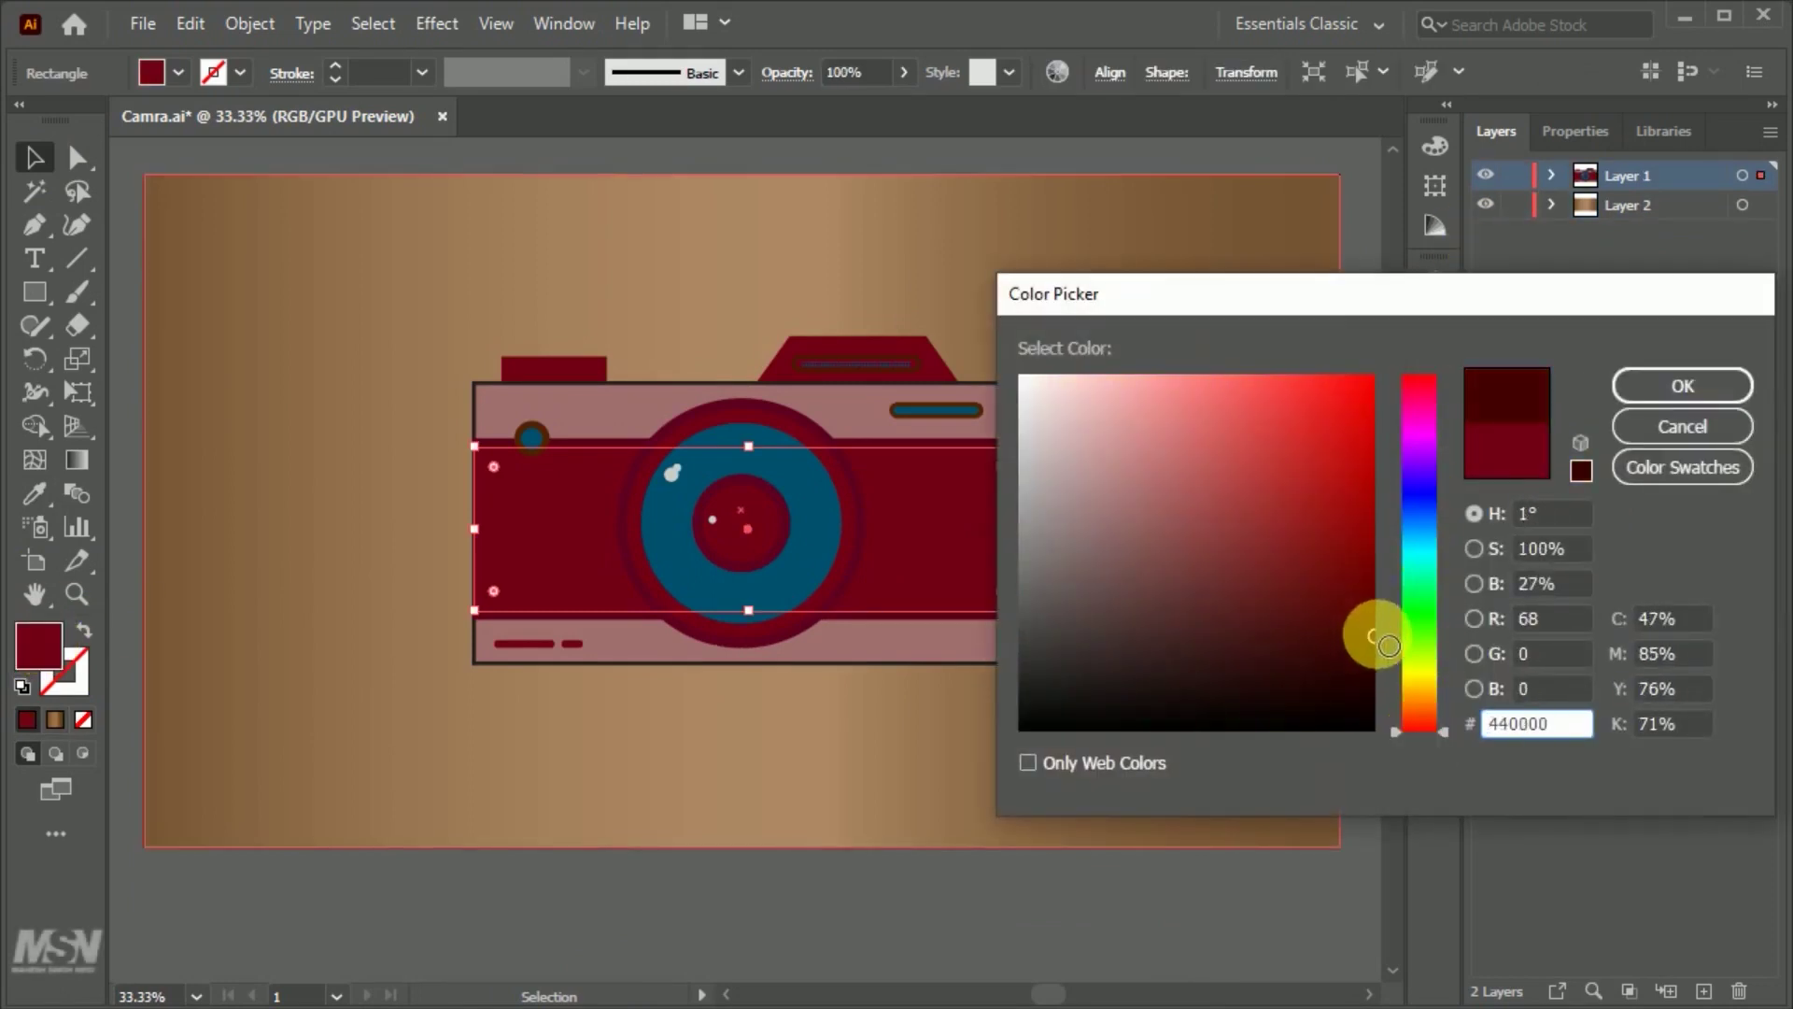
key("Return")
double_click(39, 645)
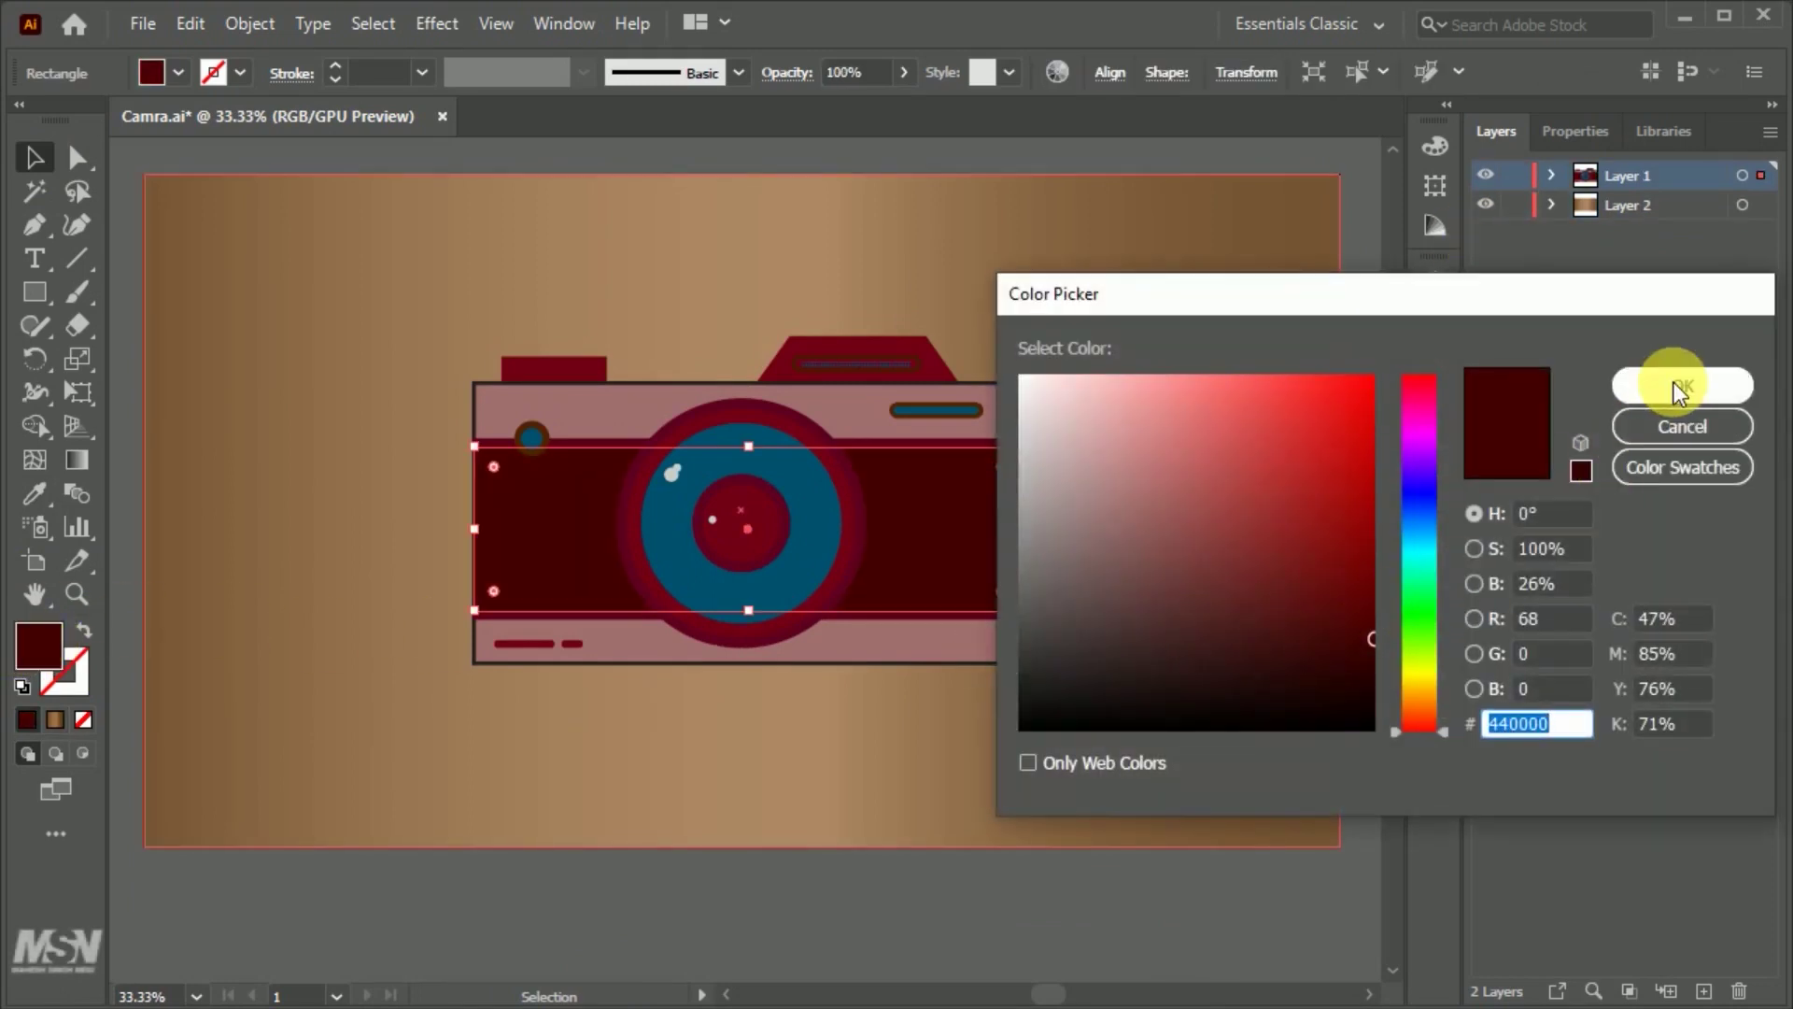
left_click(1678, 392)
Step: Sample the band's red into both background gradient end stops and nudge the last stop inward
left_click(1743, 205)
left_click(1434, 361)
left_click(1109, 551)
left_click(986, 558)
left_click(1350, 498)
left_click(1110, 552)
left_click(1149, 502)
left_click(1351, 558)
left_click_drag(1350, 498, 1230, 497)
Step: Set the middle gradient stop to a brighter, less saturated pink-red
left_click(1243, 498)
double_click(1231, 498)
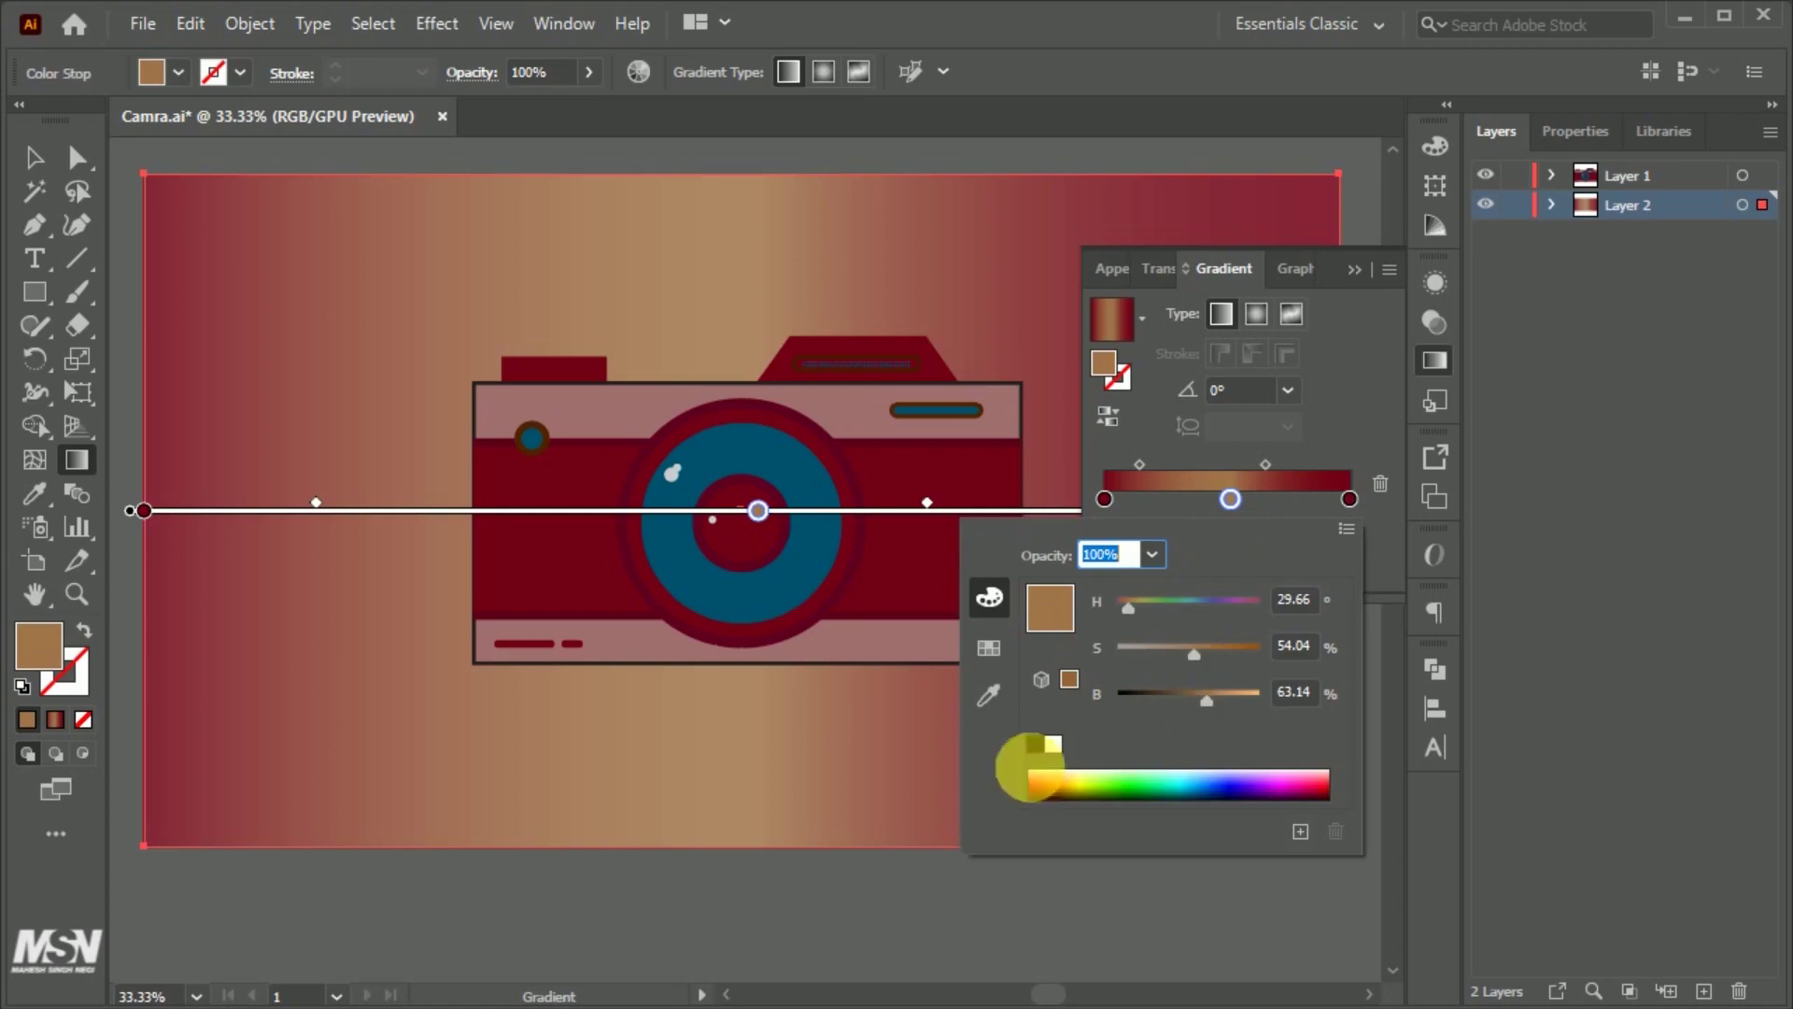
left_click(989, 695)
left_click(1173, 486)
double_click(1230, 498)
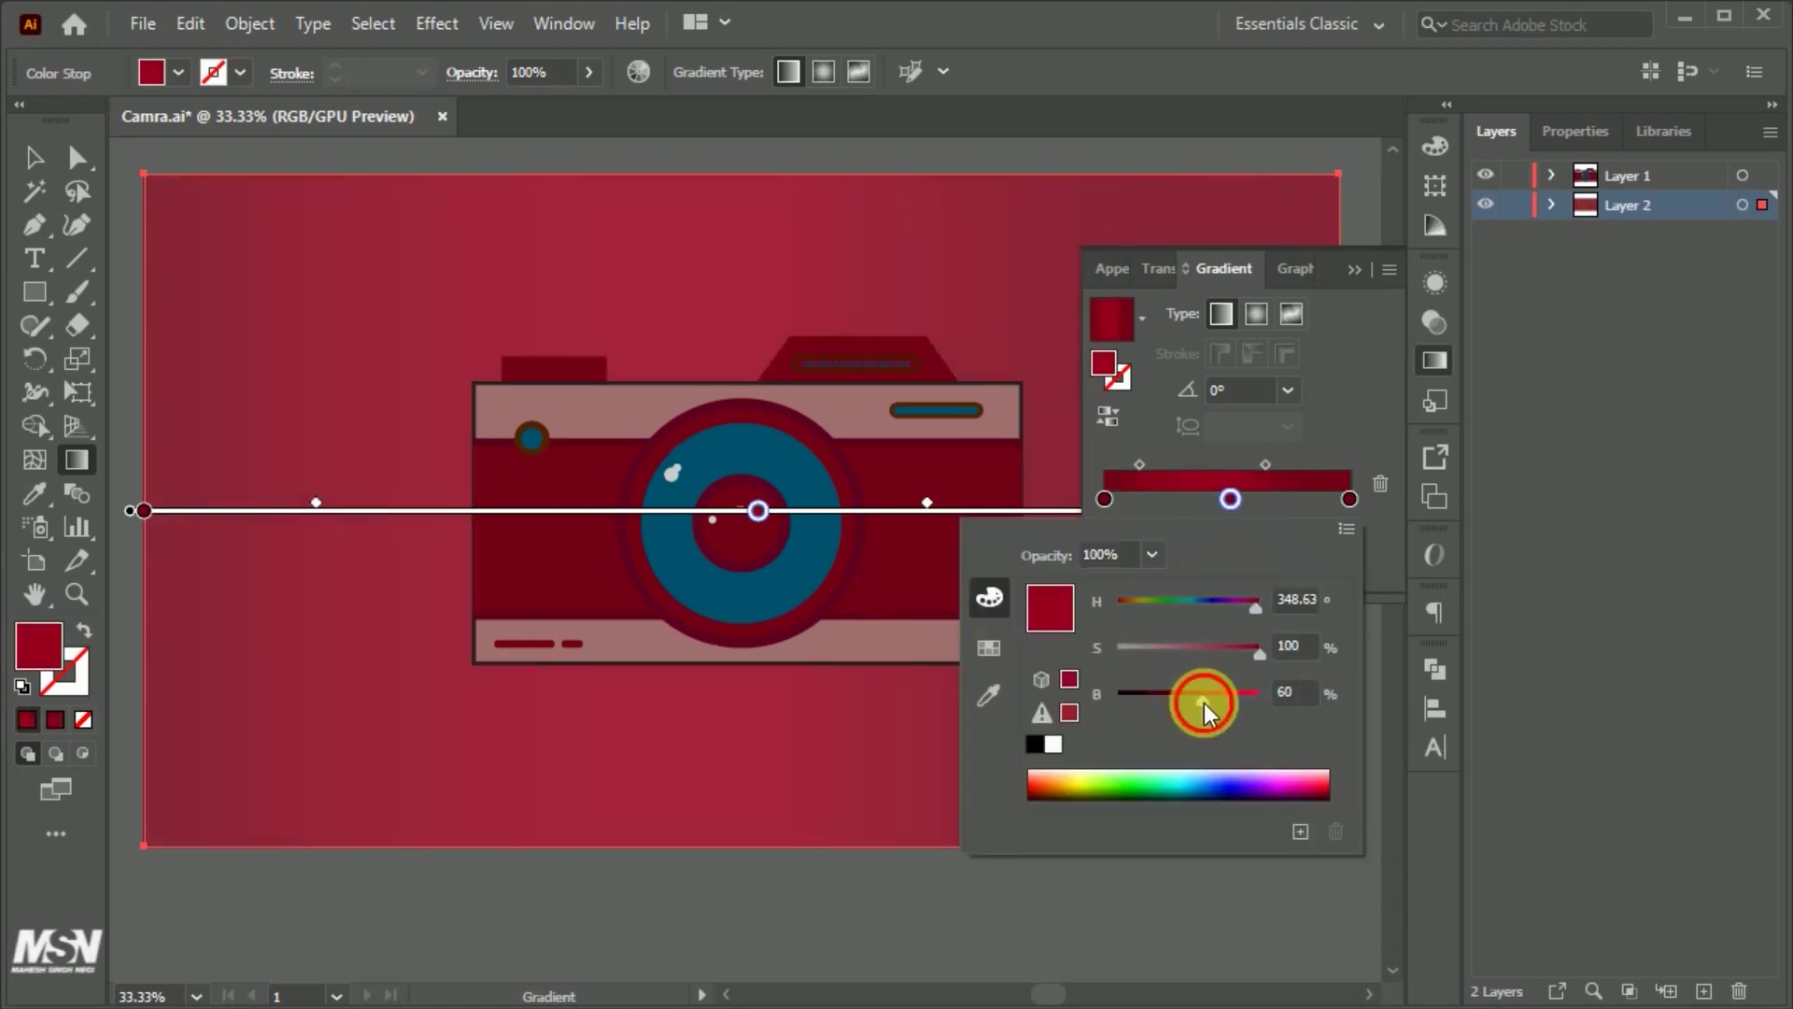
left_click_drag(1202, 713, 1236, 712)
left_click_drag(1260, 651, 1221, 651)
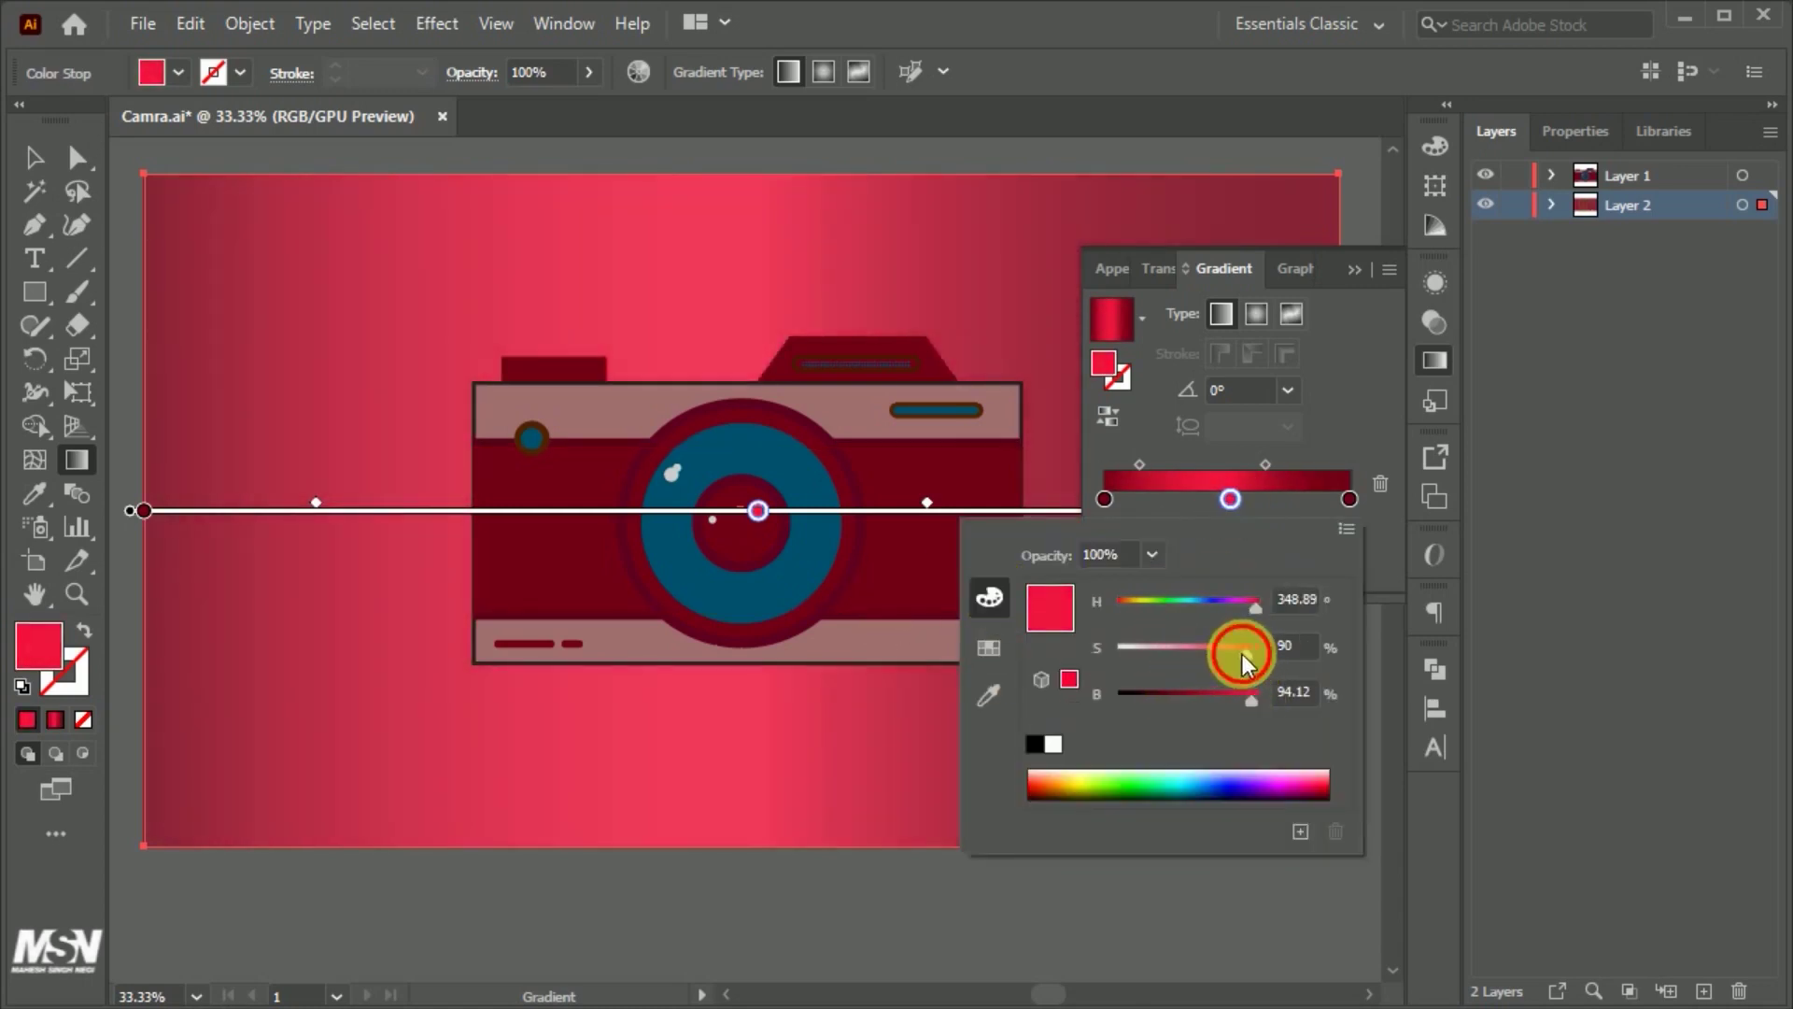
left_click(1434, 348)
Step: Drag the pink middle stop rightward so the bright centre shifts right
key("v")
key("ctrl+minus")
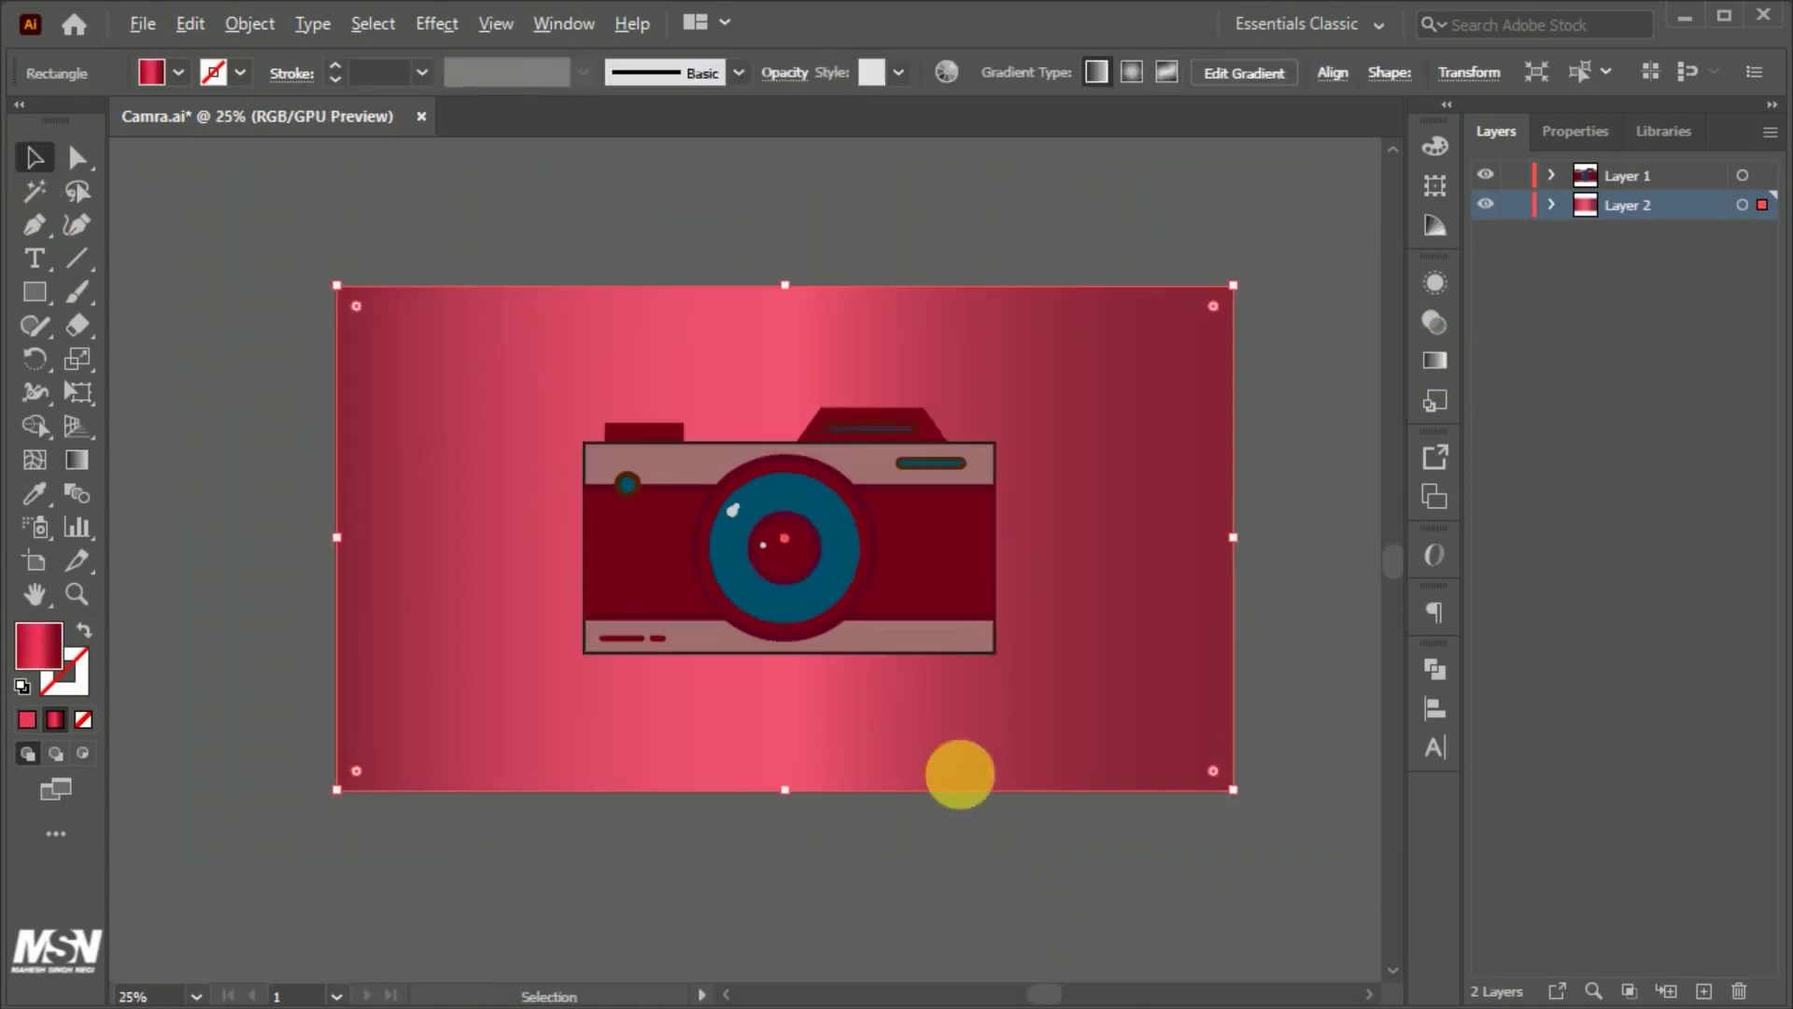
left_click(1436, 360)
mouse_move(1231, 533)
left_mouse_down()
mouse_move(1262, 533)
mouse_move(1180, 533)
mouse_move(1298, 533)
left_mouse_up()
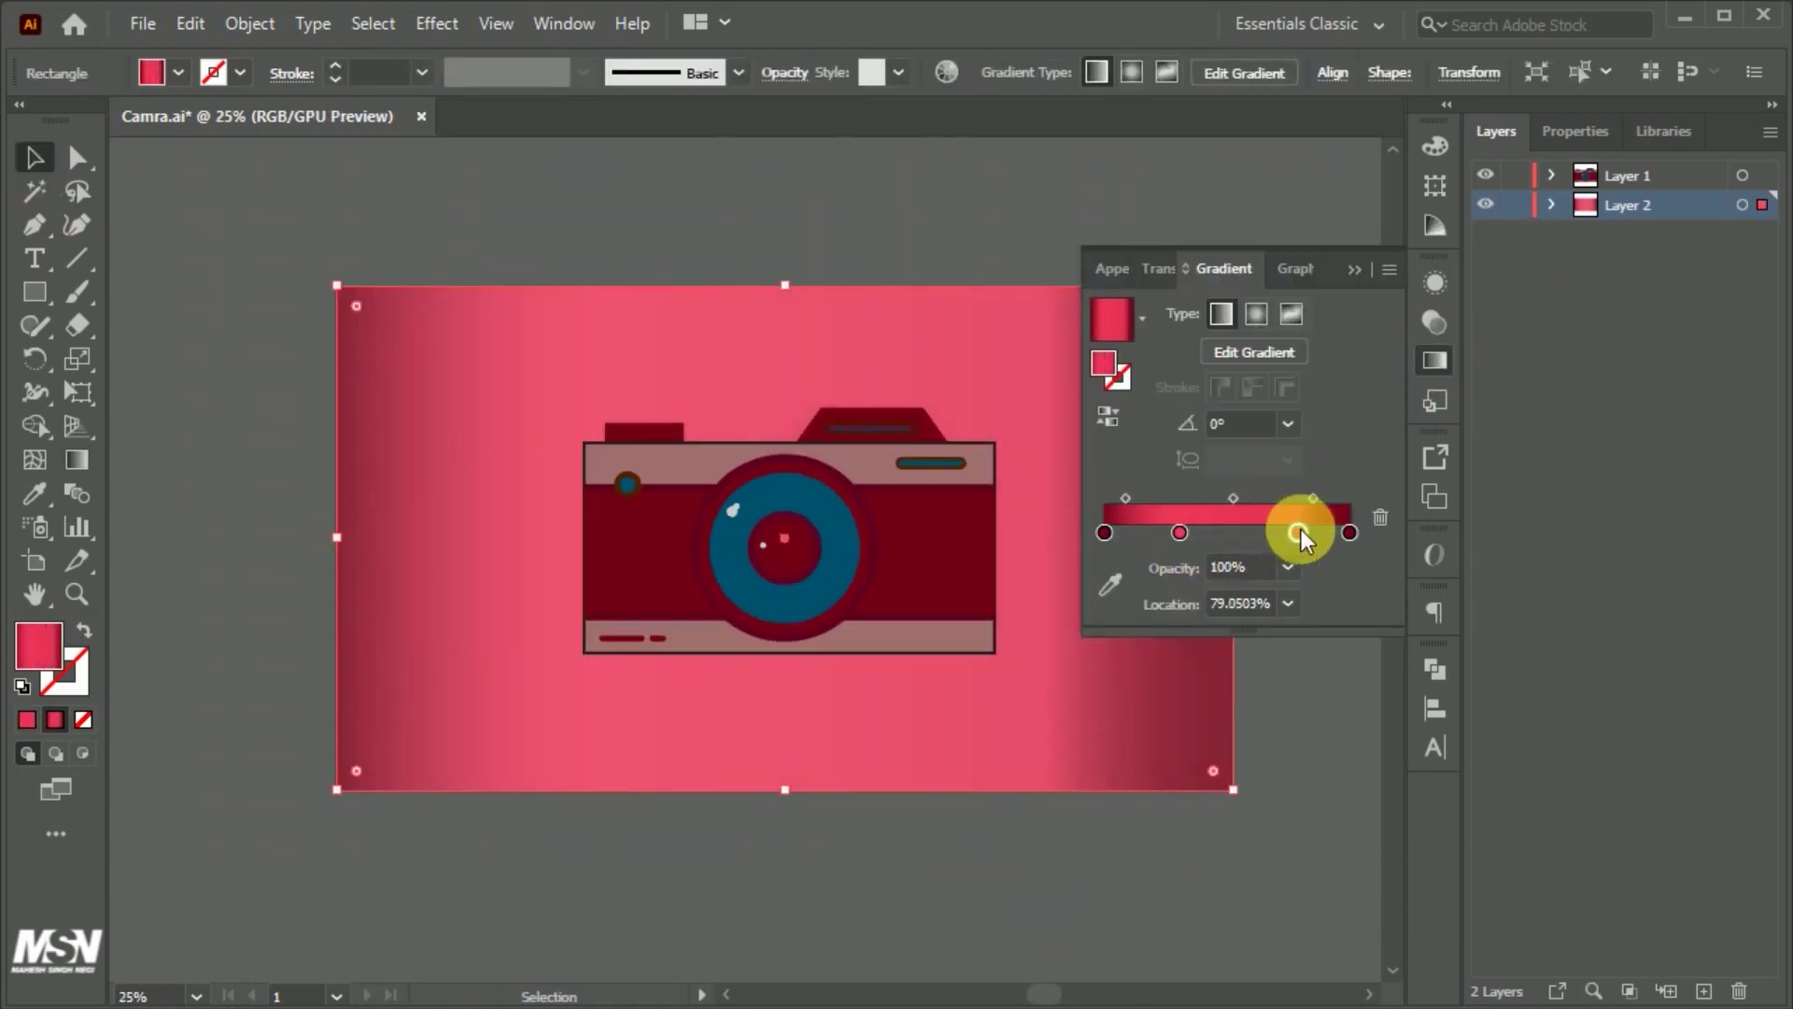
left_click(1340, 428)
scroll(523, 626, "down", 1)
scroll(688, 601, "up", 1)
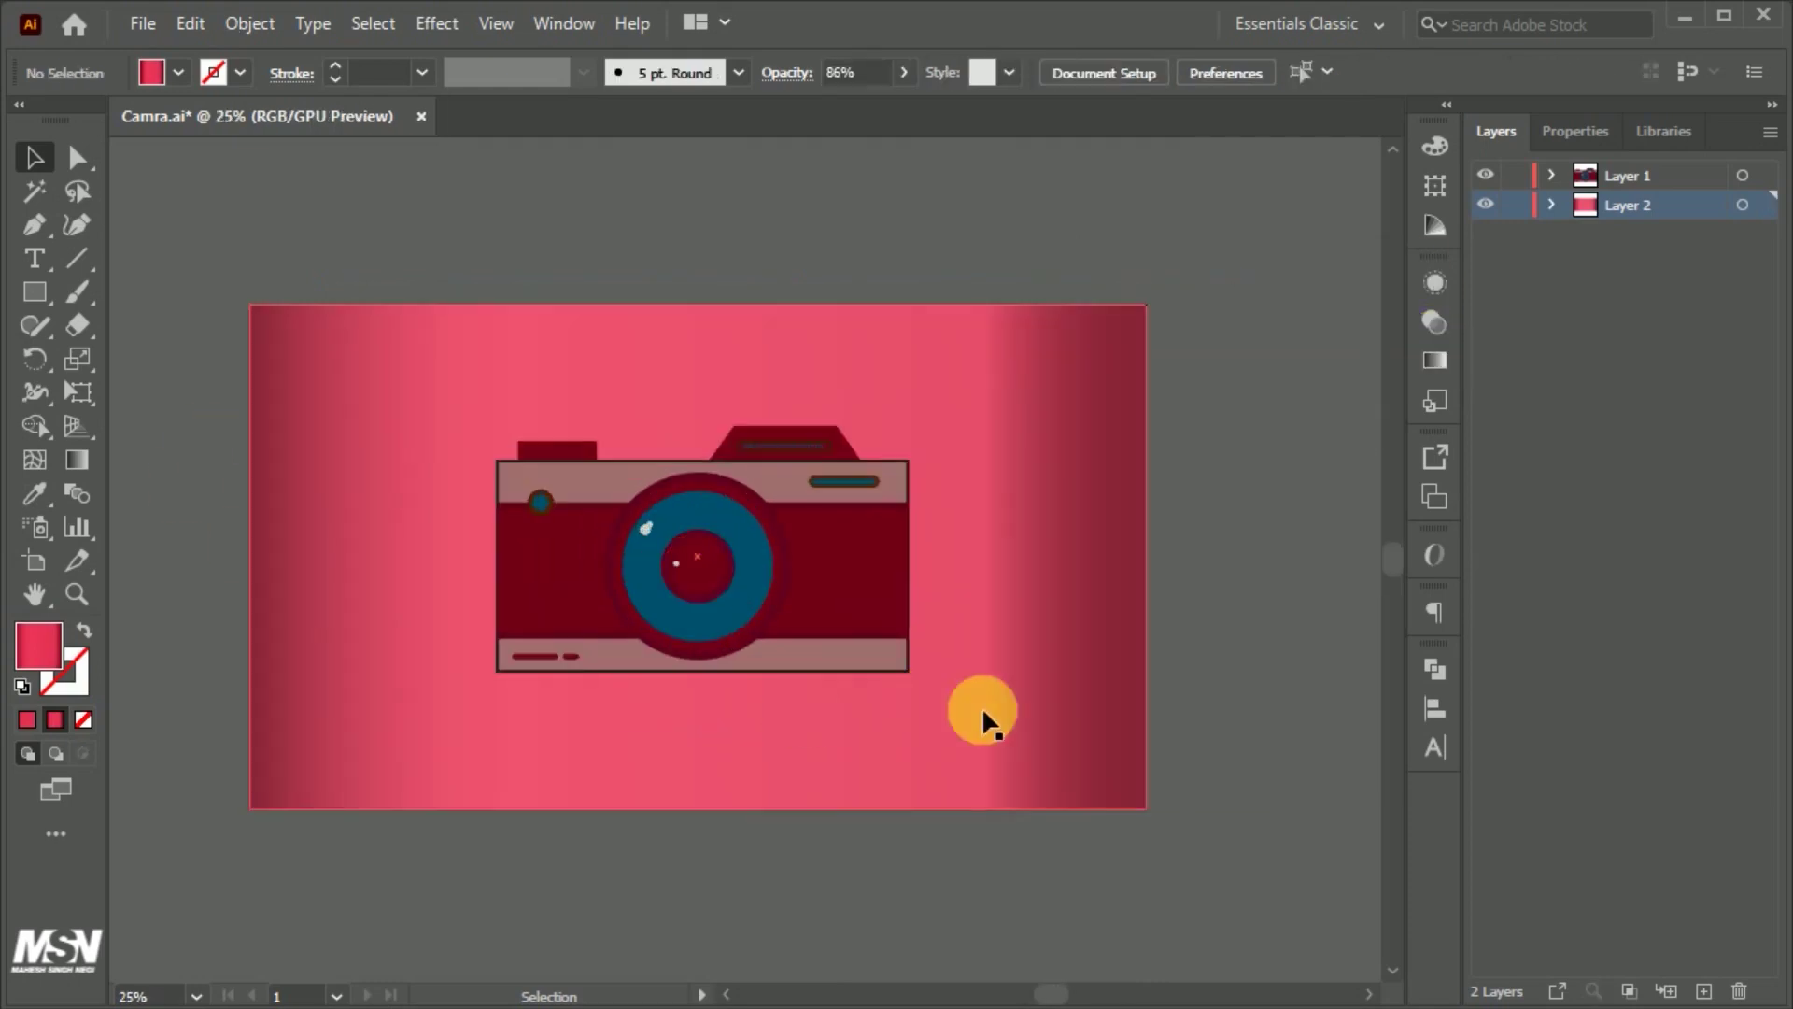
Step: On a new layer, draw a thin near-black ellipse below the camera
left_click(1625, 992)
left_click_drag(35, 291, 140, 347)
left_click_drag(447, 683, 1036, 703)
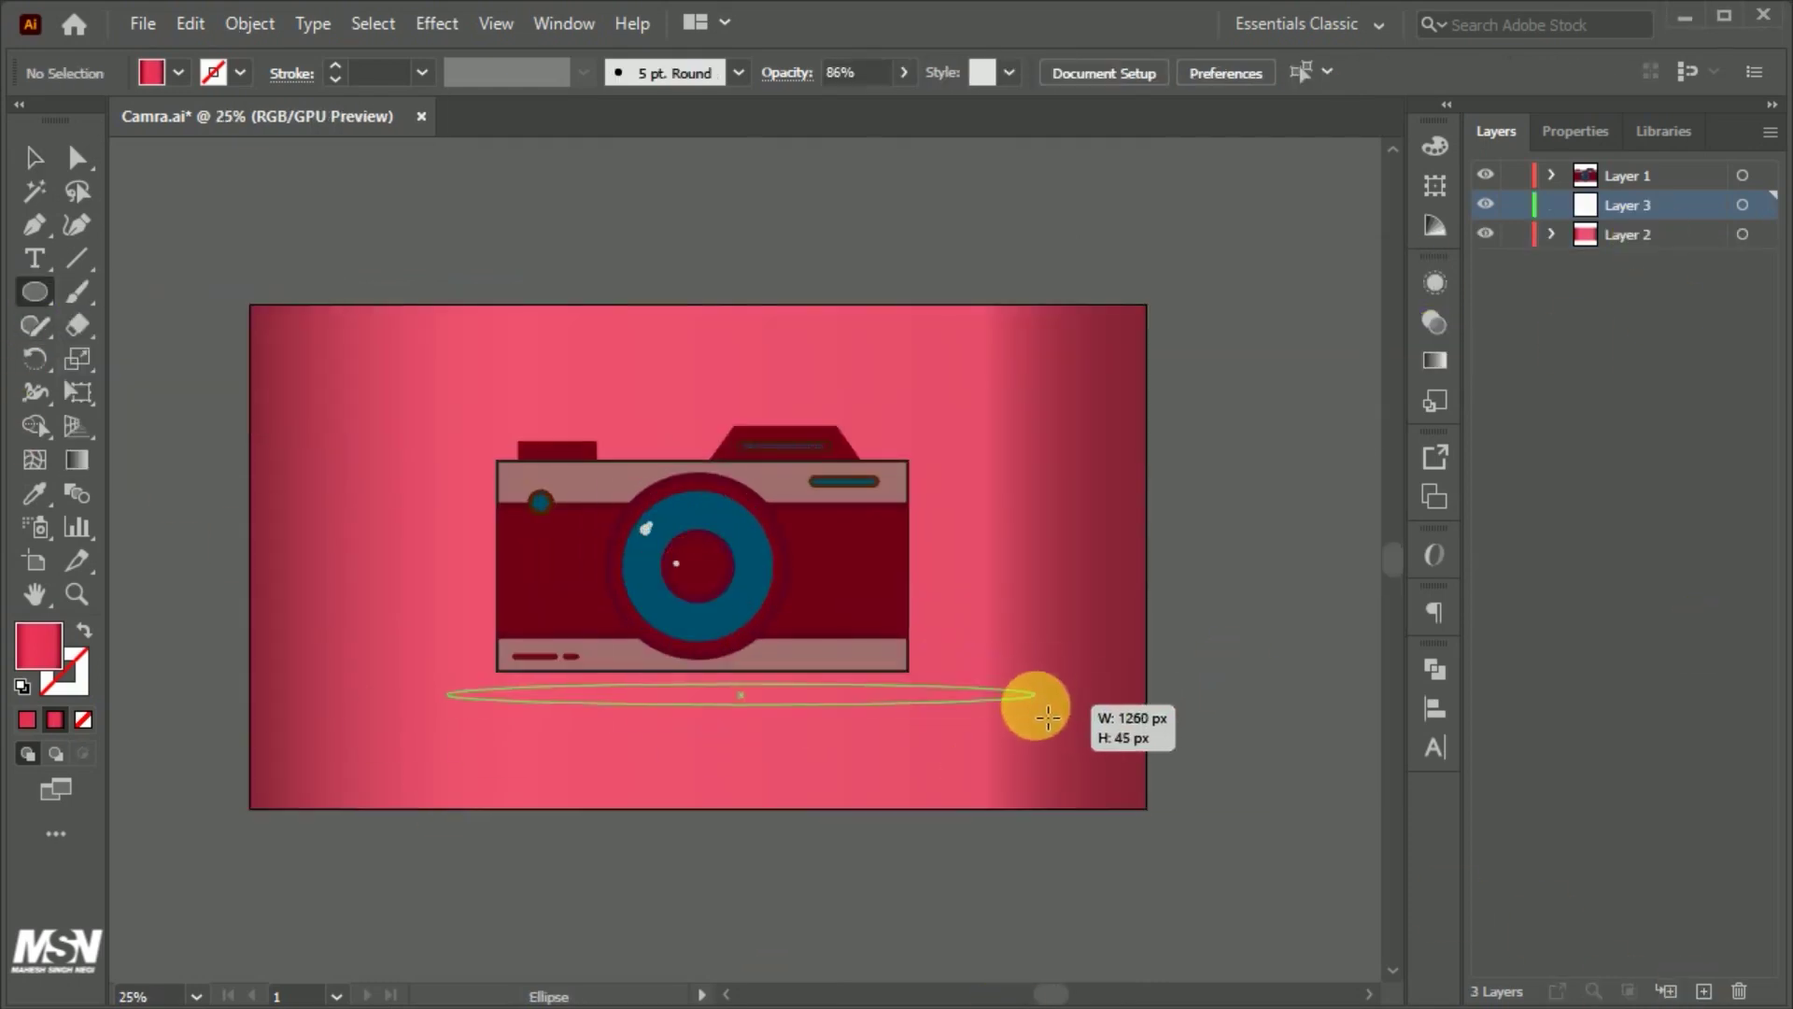
key("v")
left_click_drag(797, 710, 766, 729)
double_click(45, 650)
left_click(1080, 641)
left_click(1667, 388)
Step: Apply a Gaussian Blur to the ellipse and lower its opacity to about 53%
left_click(432, 36)
left_click(831, 496)
mouse_move(440, 400)
left_mouse_down()
mouse_move(373, 400)
mouse_move(402, 400)
left_mouse_up()
left_click(415, 464)
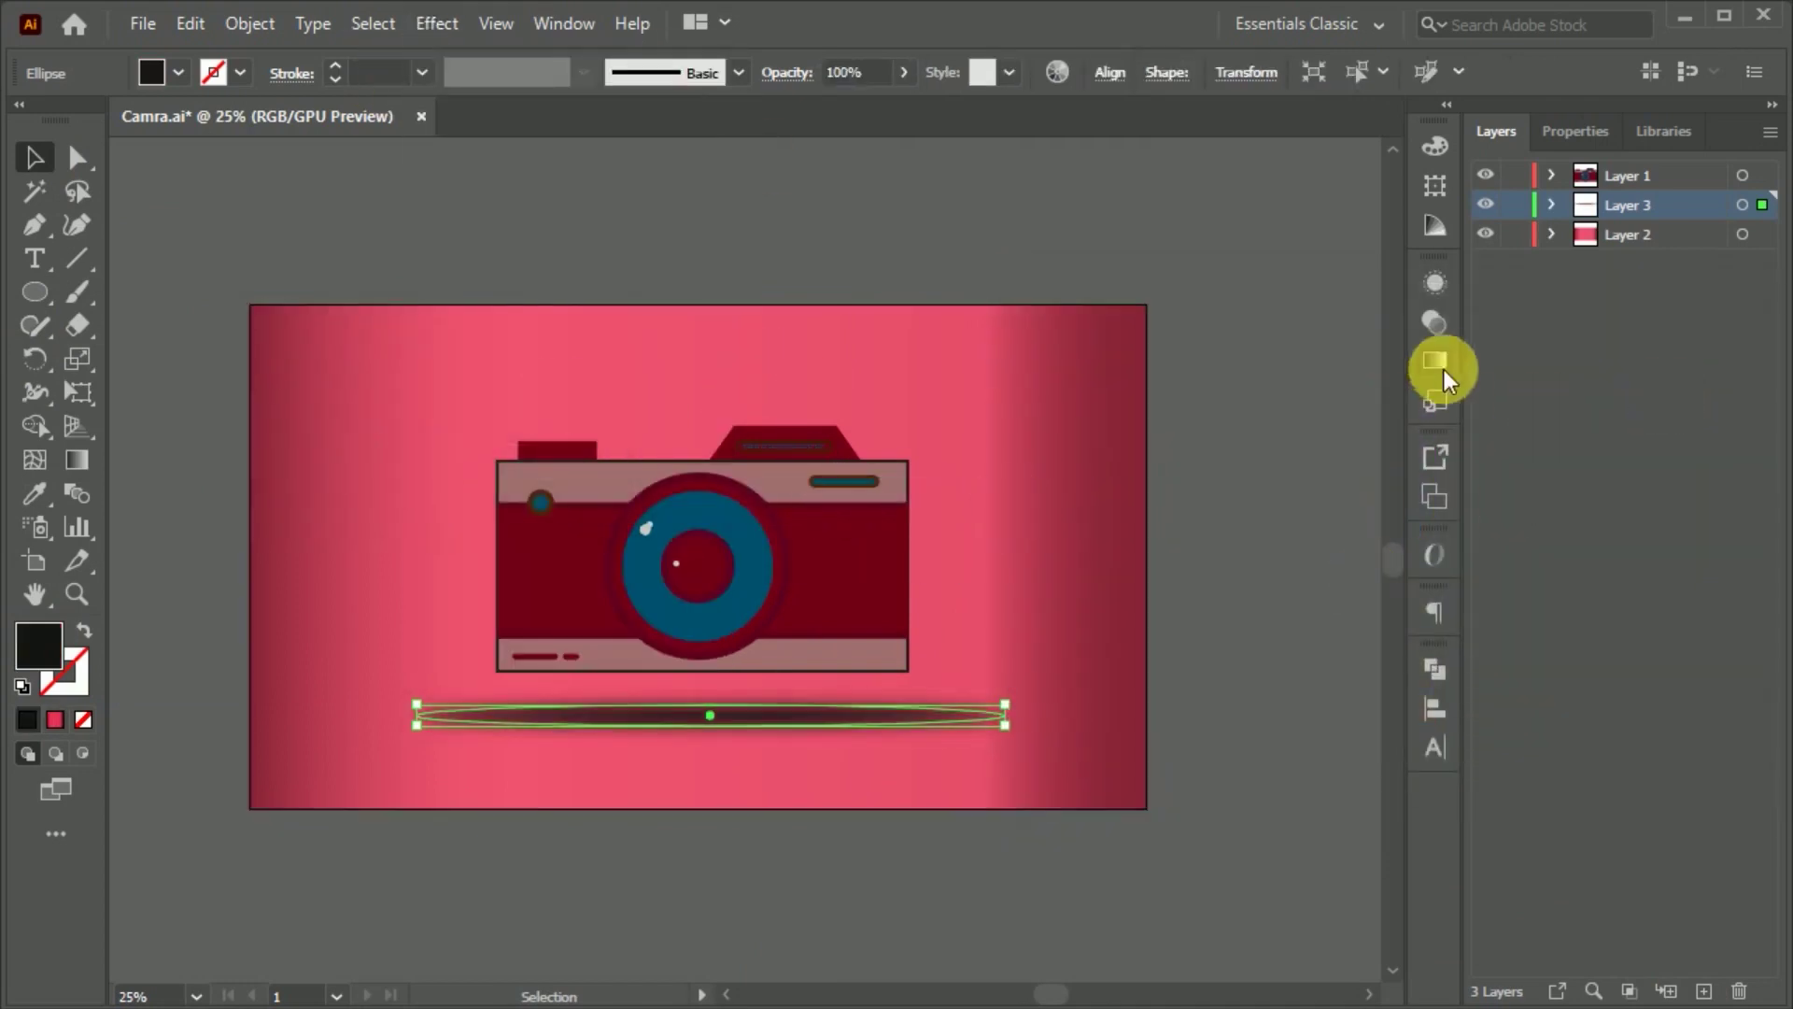
left_click(903, 73)
left_click_drag(873, 108, 840, 108)
Step: Nudge the shadow down, lock the shadow and background layers, and reposition the camera above it
left_click_drag(820, 716, 813, 748)
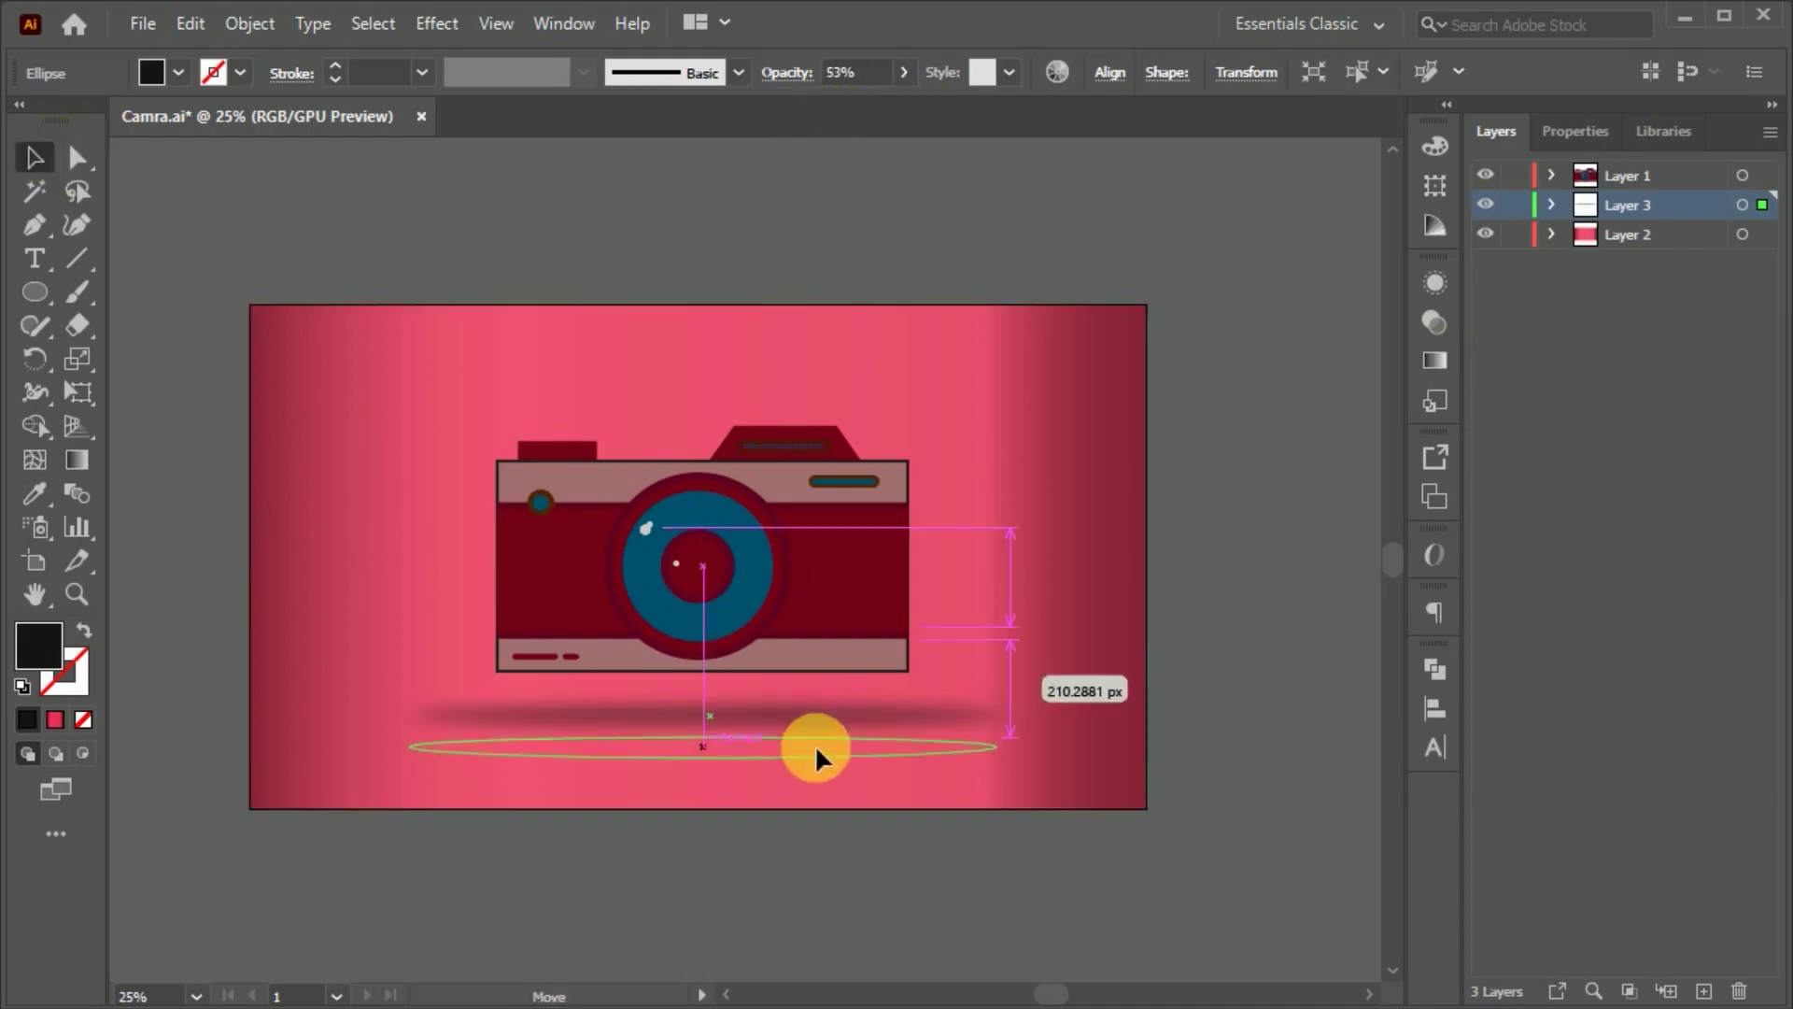
left_click_drag(1515, 205, 1515, 233)
left_click(417, 289)
mouse_move(750, 595)
left_mouse_down()
mouse_move(738, 617)
mouse_move(869, 615)
left_mouse_up()
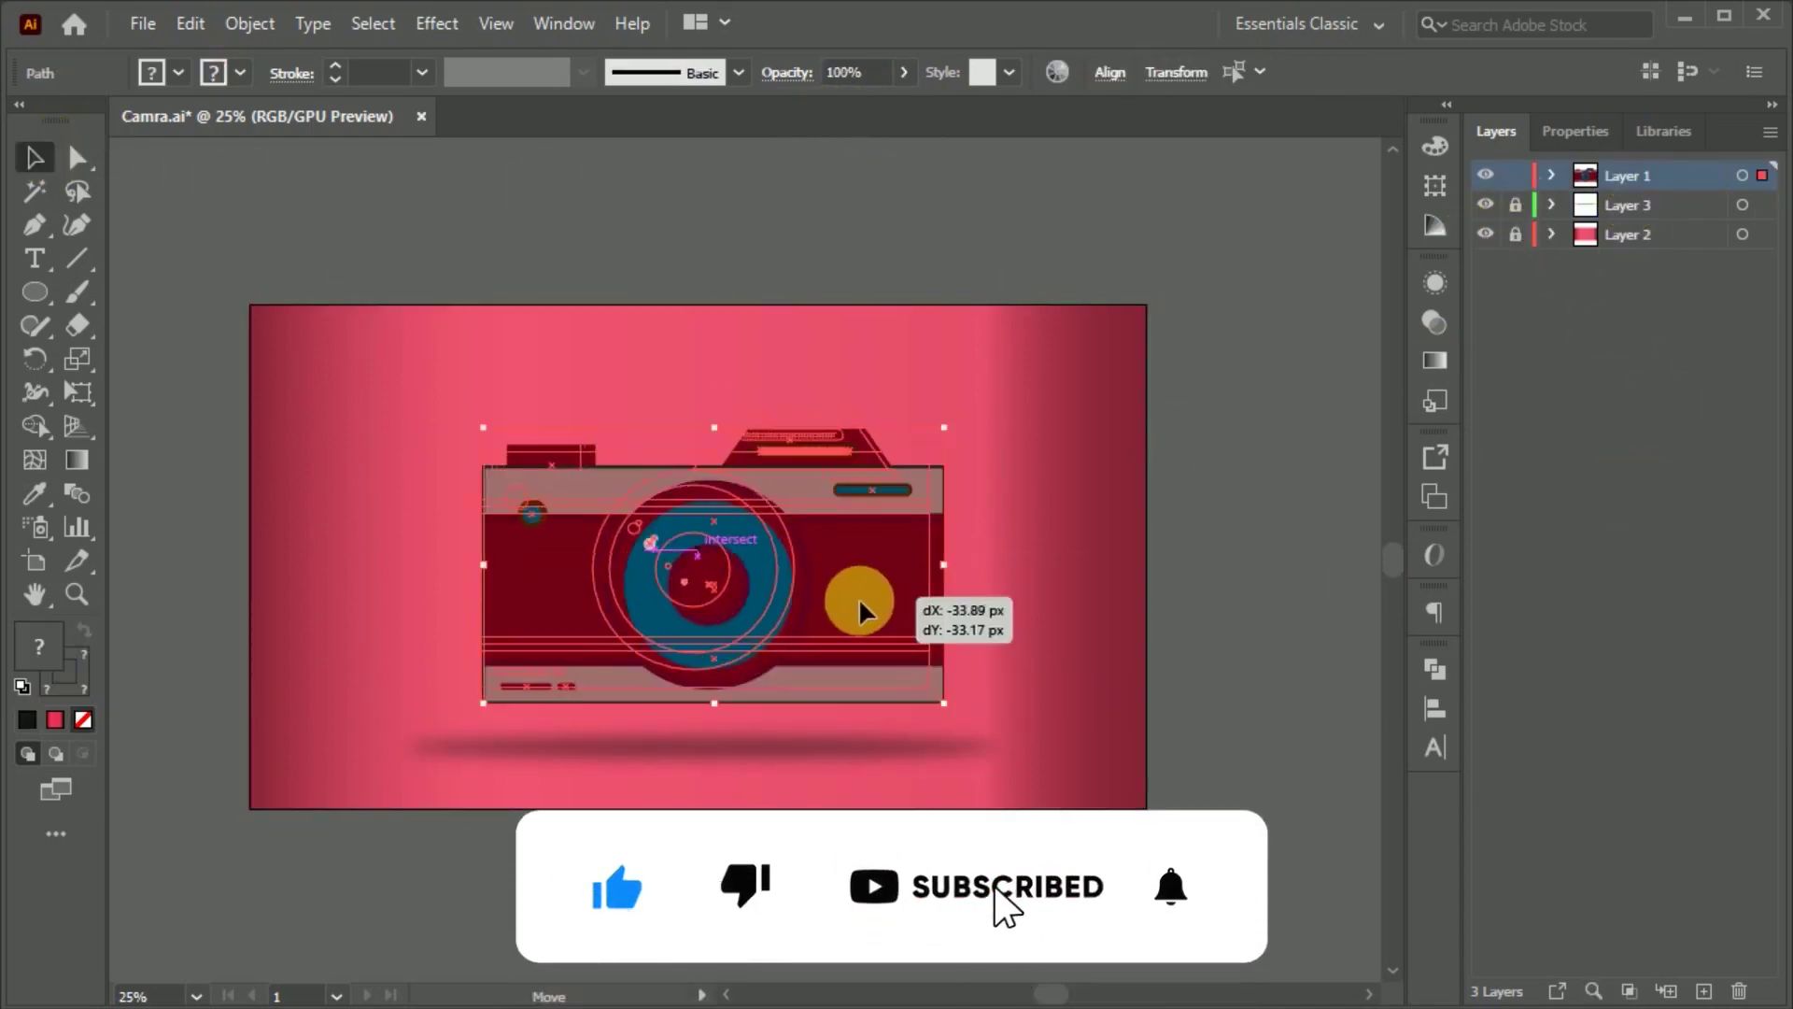
Step: Add and lock a new top layer, then round the camera body's corners
left_click(865, 773)
left_click(1515, 174)
left_click(1504, 205)
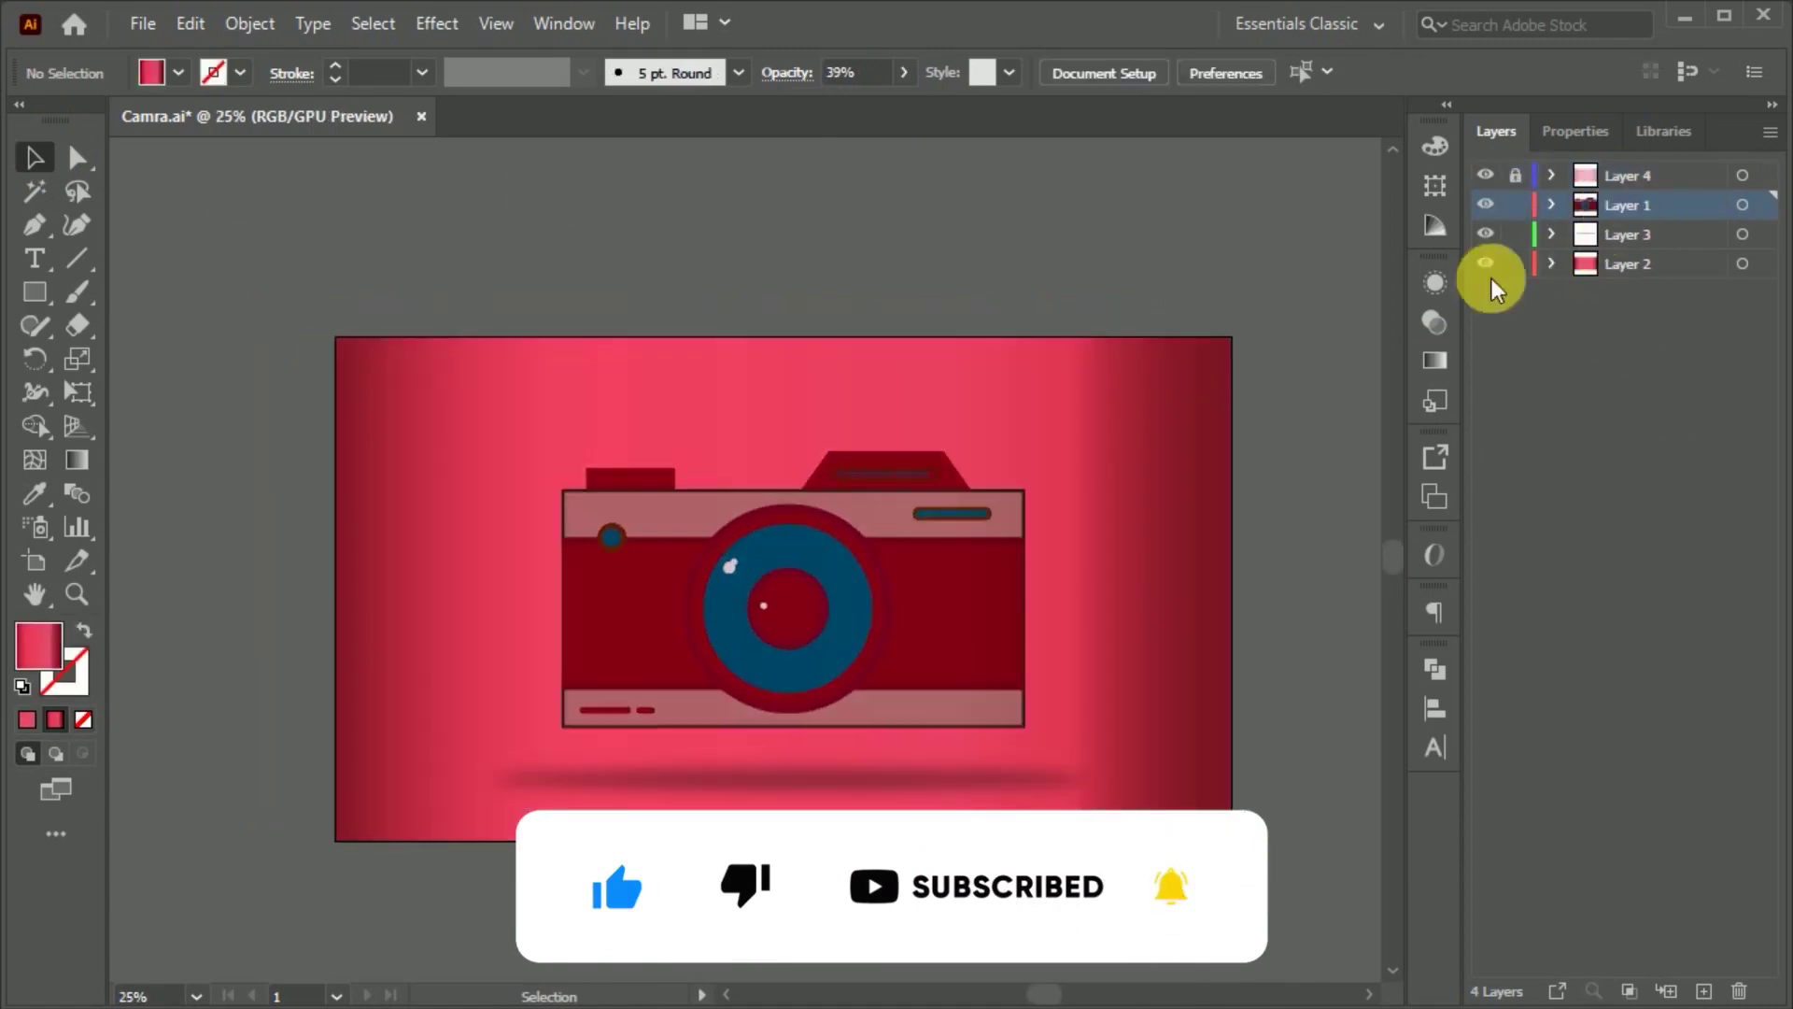
left_click(939, 495)
scroll(1009, 504, "up", 1)
key("a")
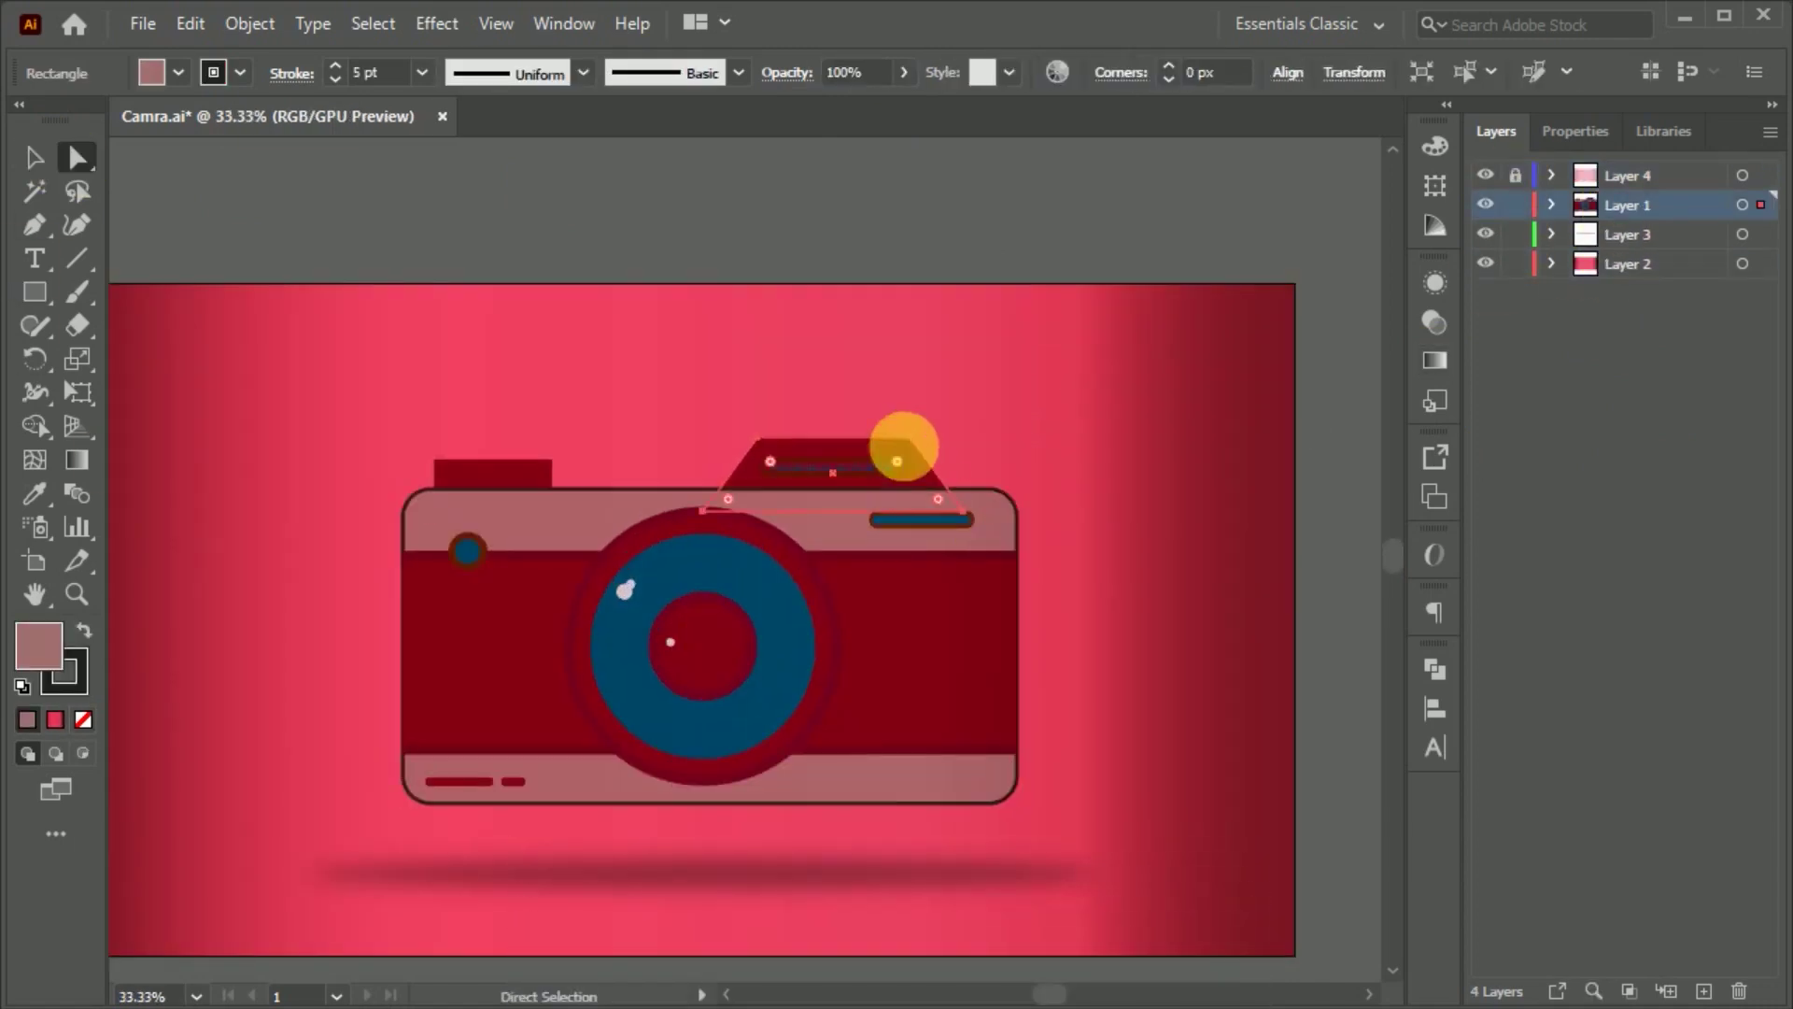
left_click_drag(905, 450, 889, 480)
Step: Round the corners of the small top-left block
scroll(496, 508, "up", 2)
left_click(496, 505)
left_click_drag(496, 505, 600, 457)
scroll(457, 743, "down", 2)
left_click(300, 172)
scroll(853, 501, "down", 1)
scroll(852, 500, "up", 3)
Step: Make the viewfinder hump's corners less rounded and zoom out on the camera
left_click(958, 327)
left_click_drag(1004, 420, 1049, 428)
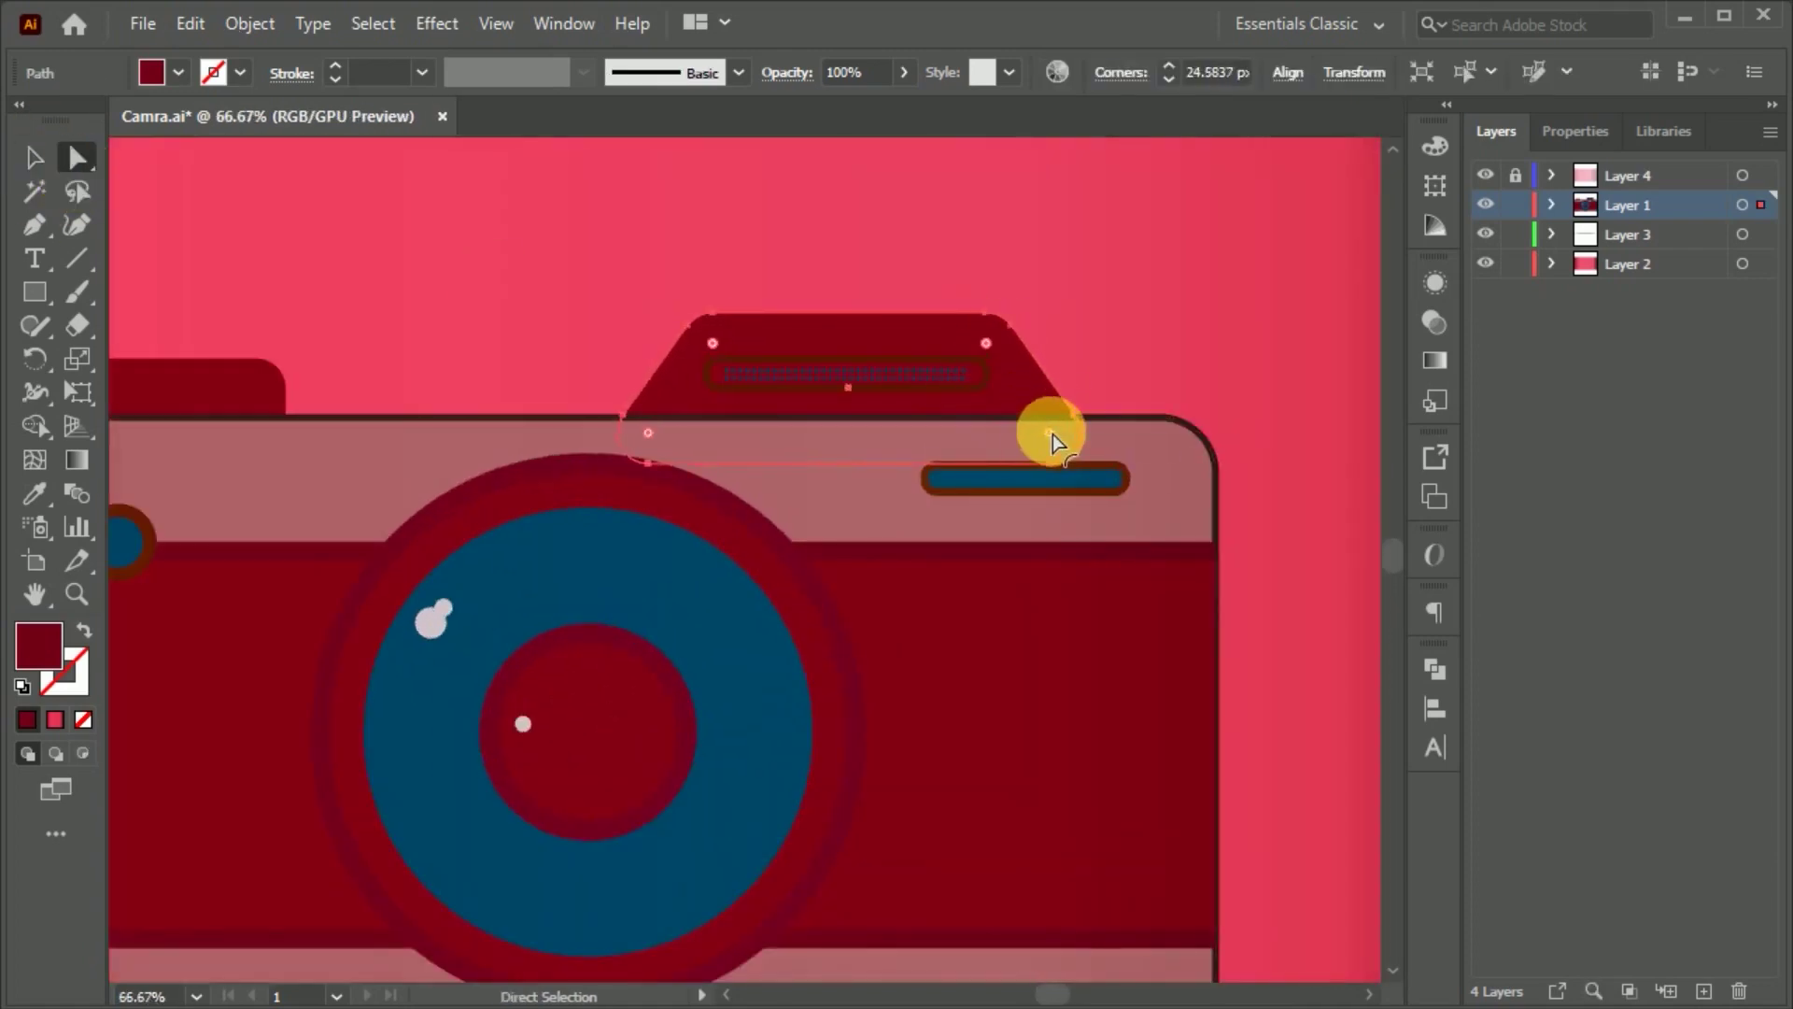
key("v")
key("ctrl+minus")
key("ctrl+minus")
left_click(696, 191)
scroll(925, 564, "down", 1)
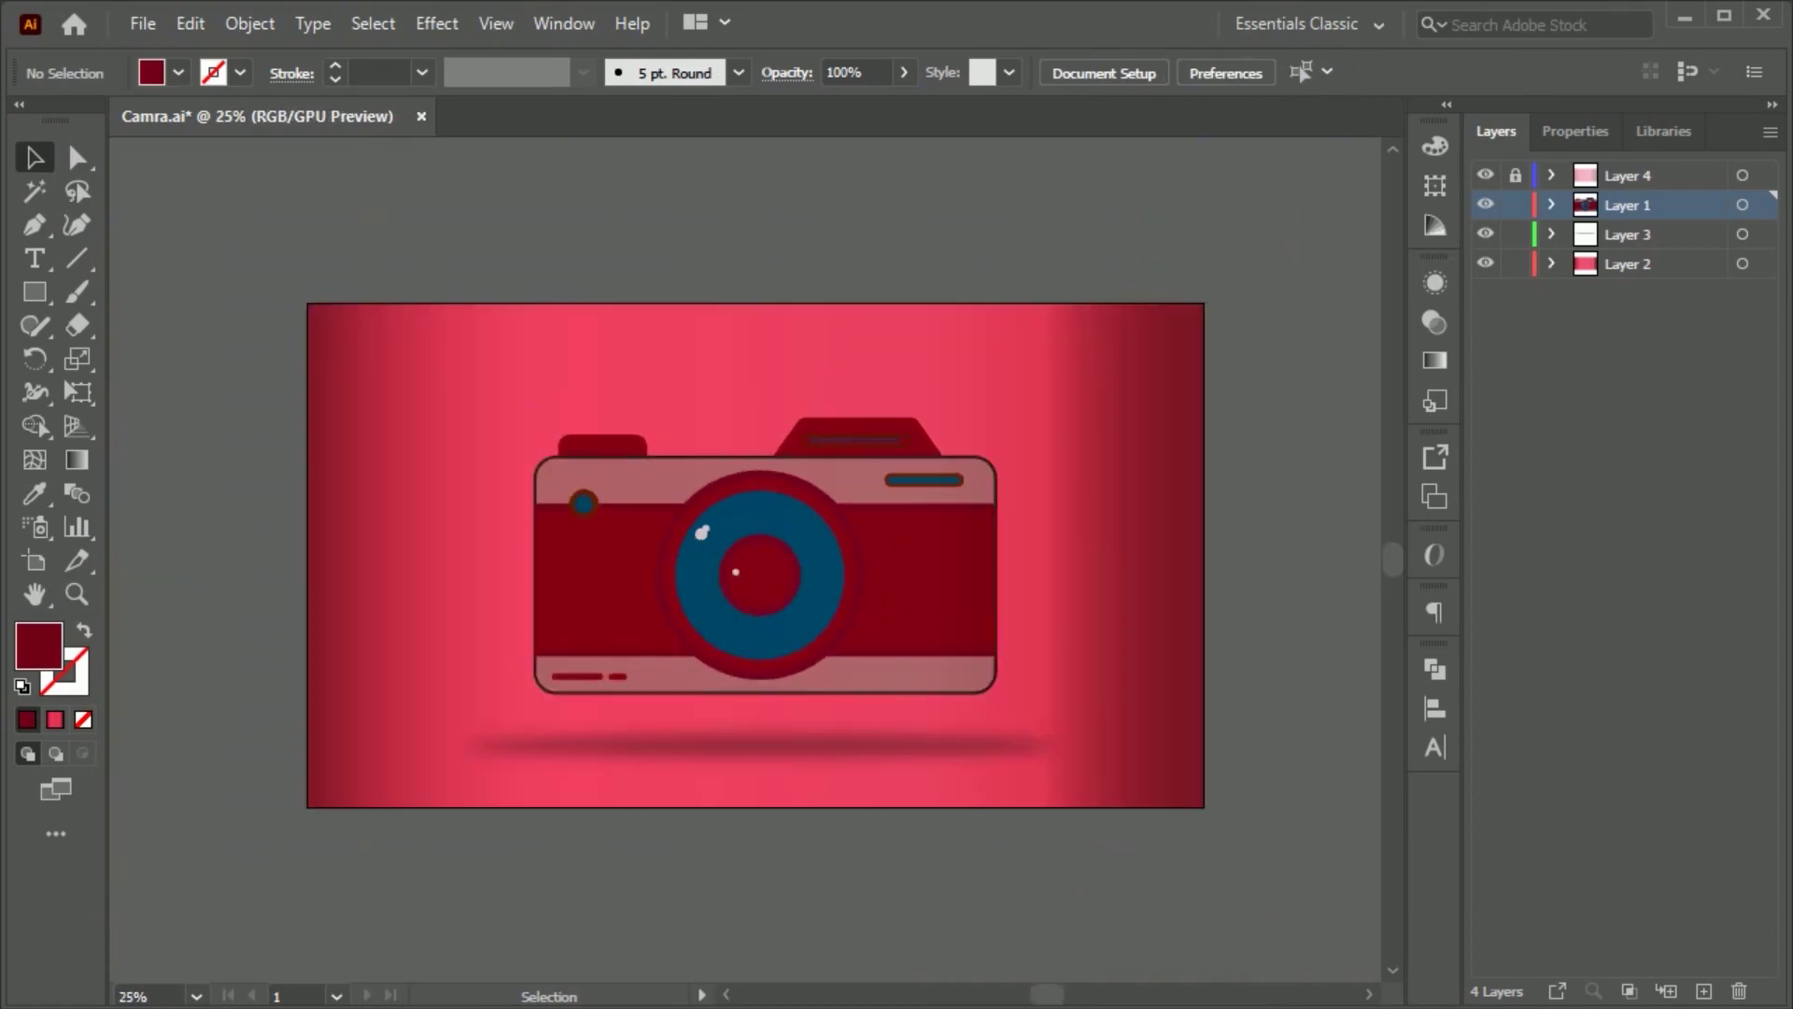
left_click(1168, 369)
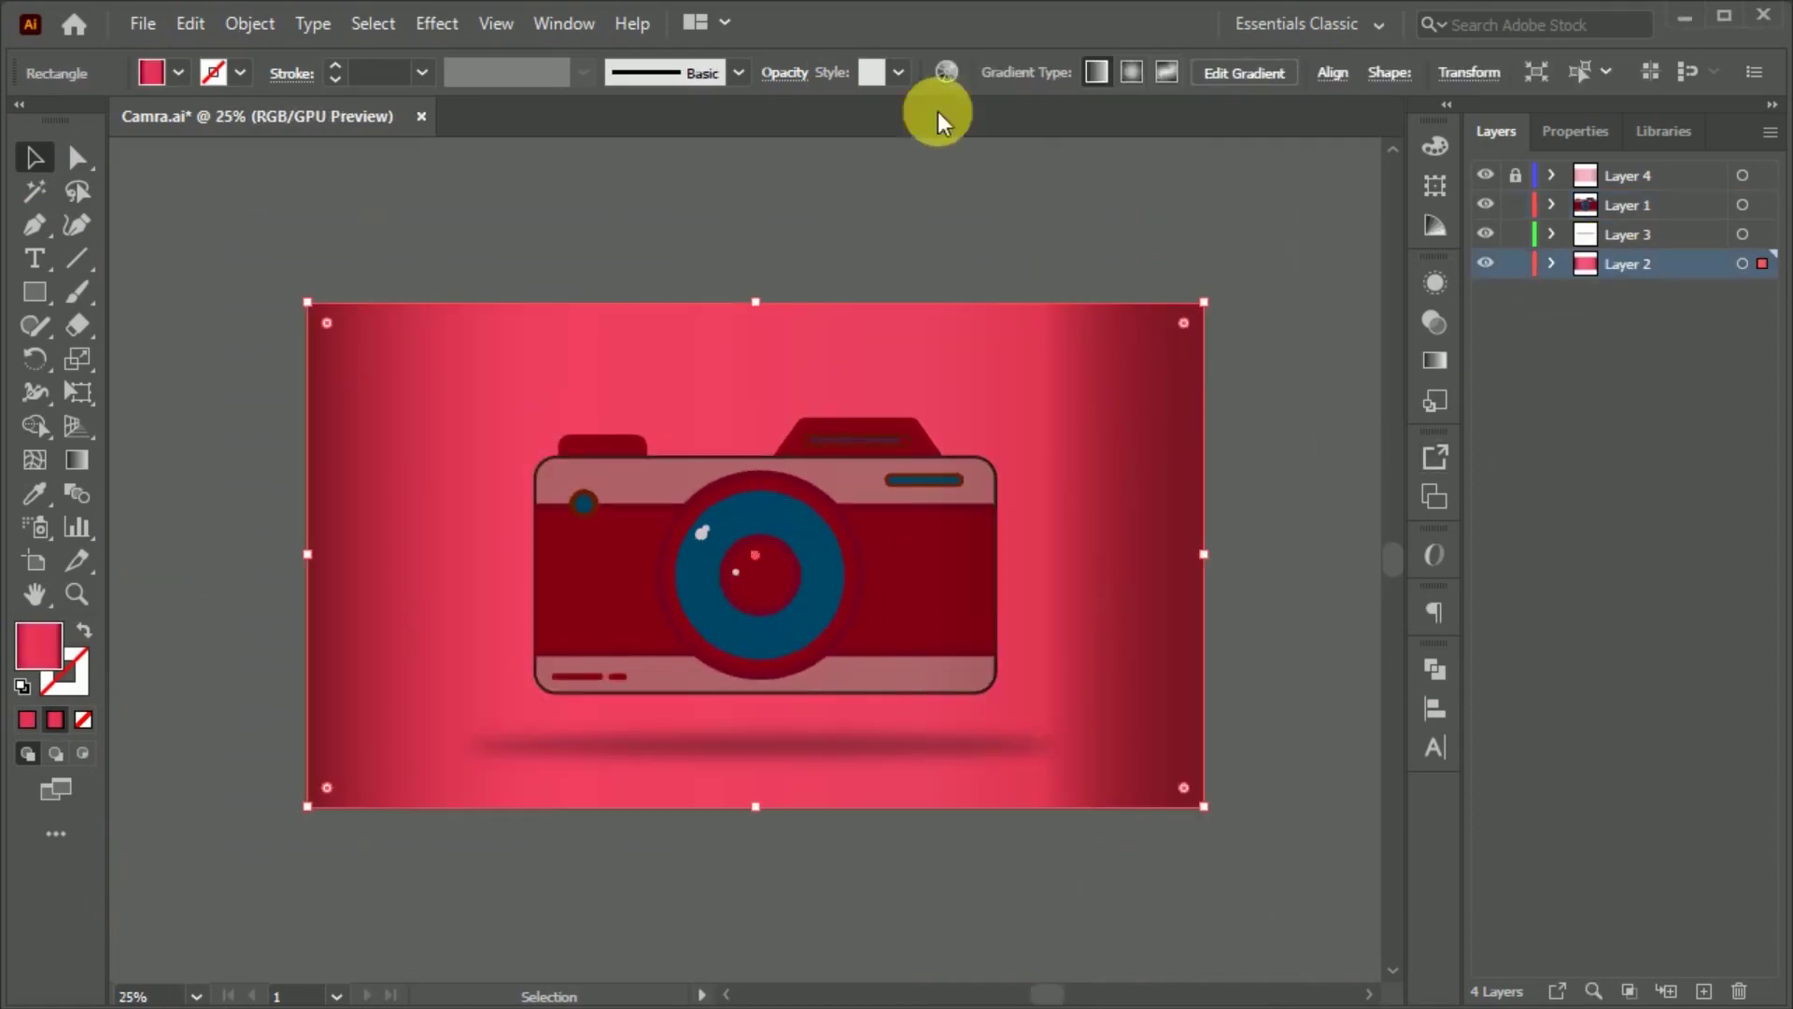
Step: Lower the background's opacity to about two thirds and set its blend mode to Overlay
left_click(785, 71)
left_click(767, 119)
left_click_drag(780, 157, 730, 157)
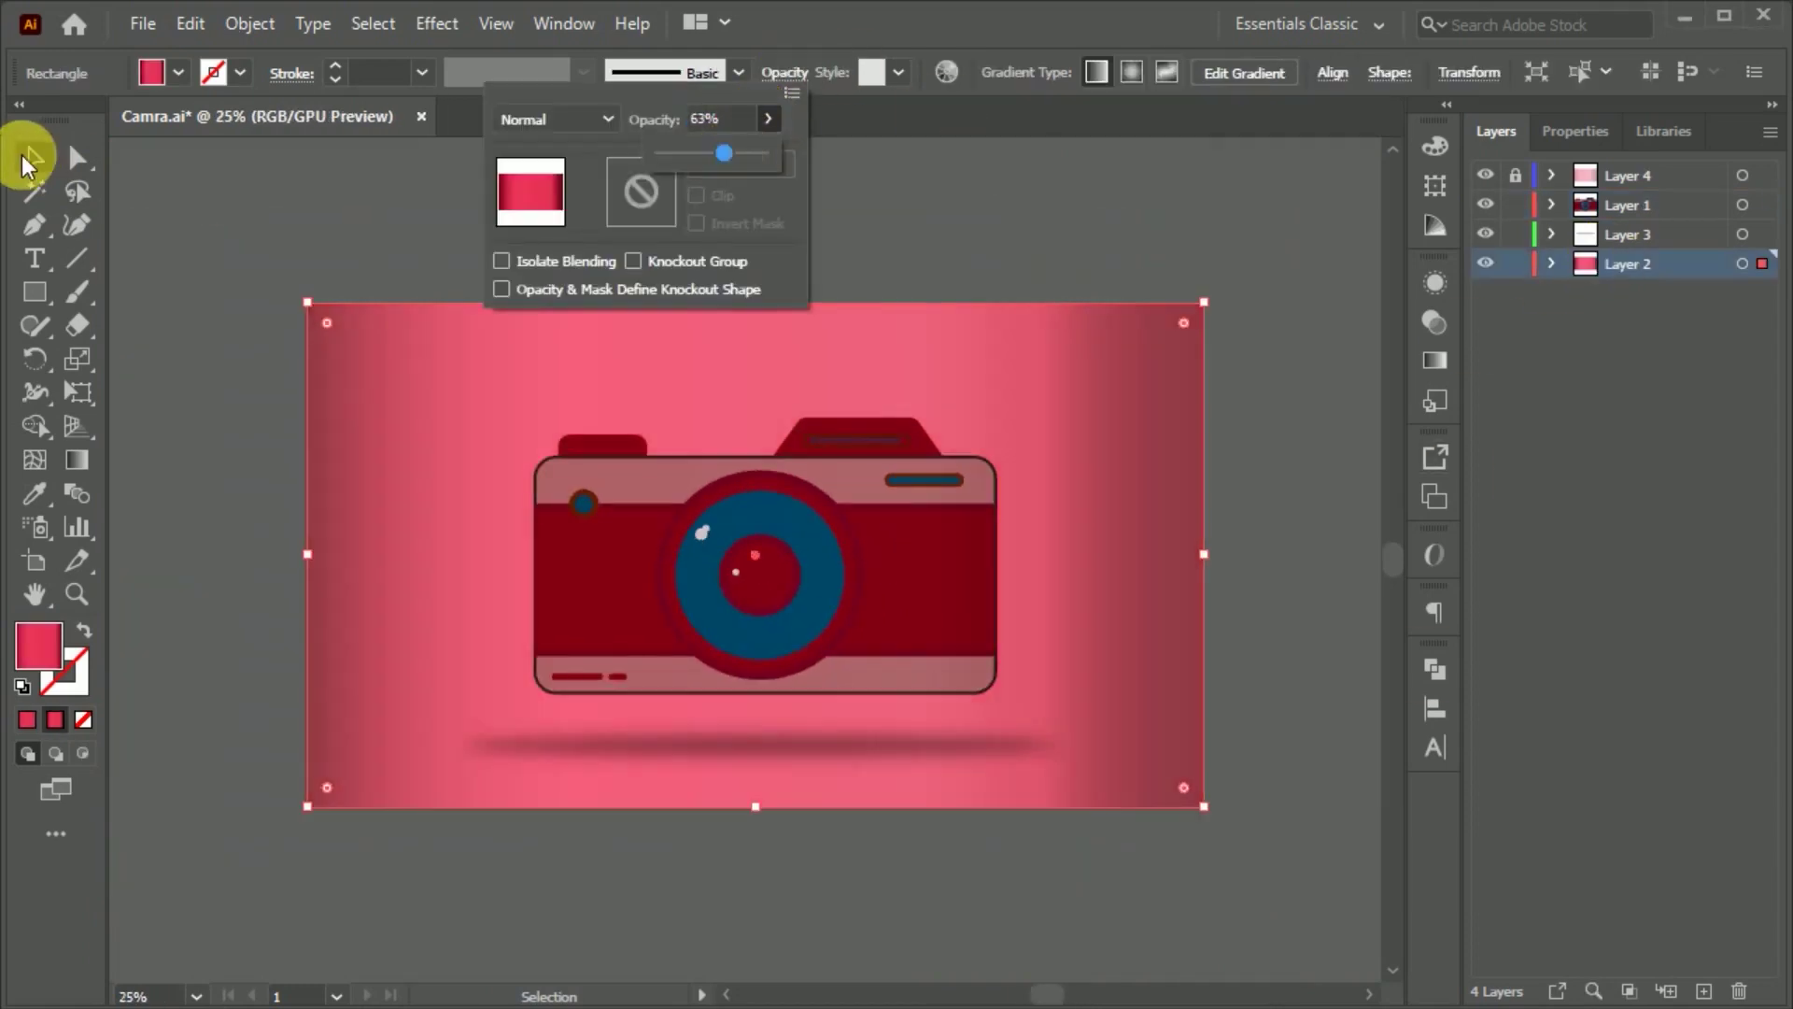
left_click(605, 120)
left_click(550, 386)
left_click(609, 121)
left_click(377, 184)
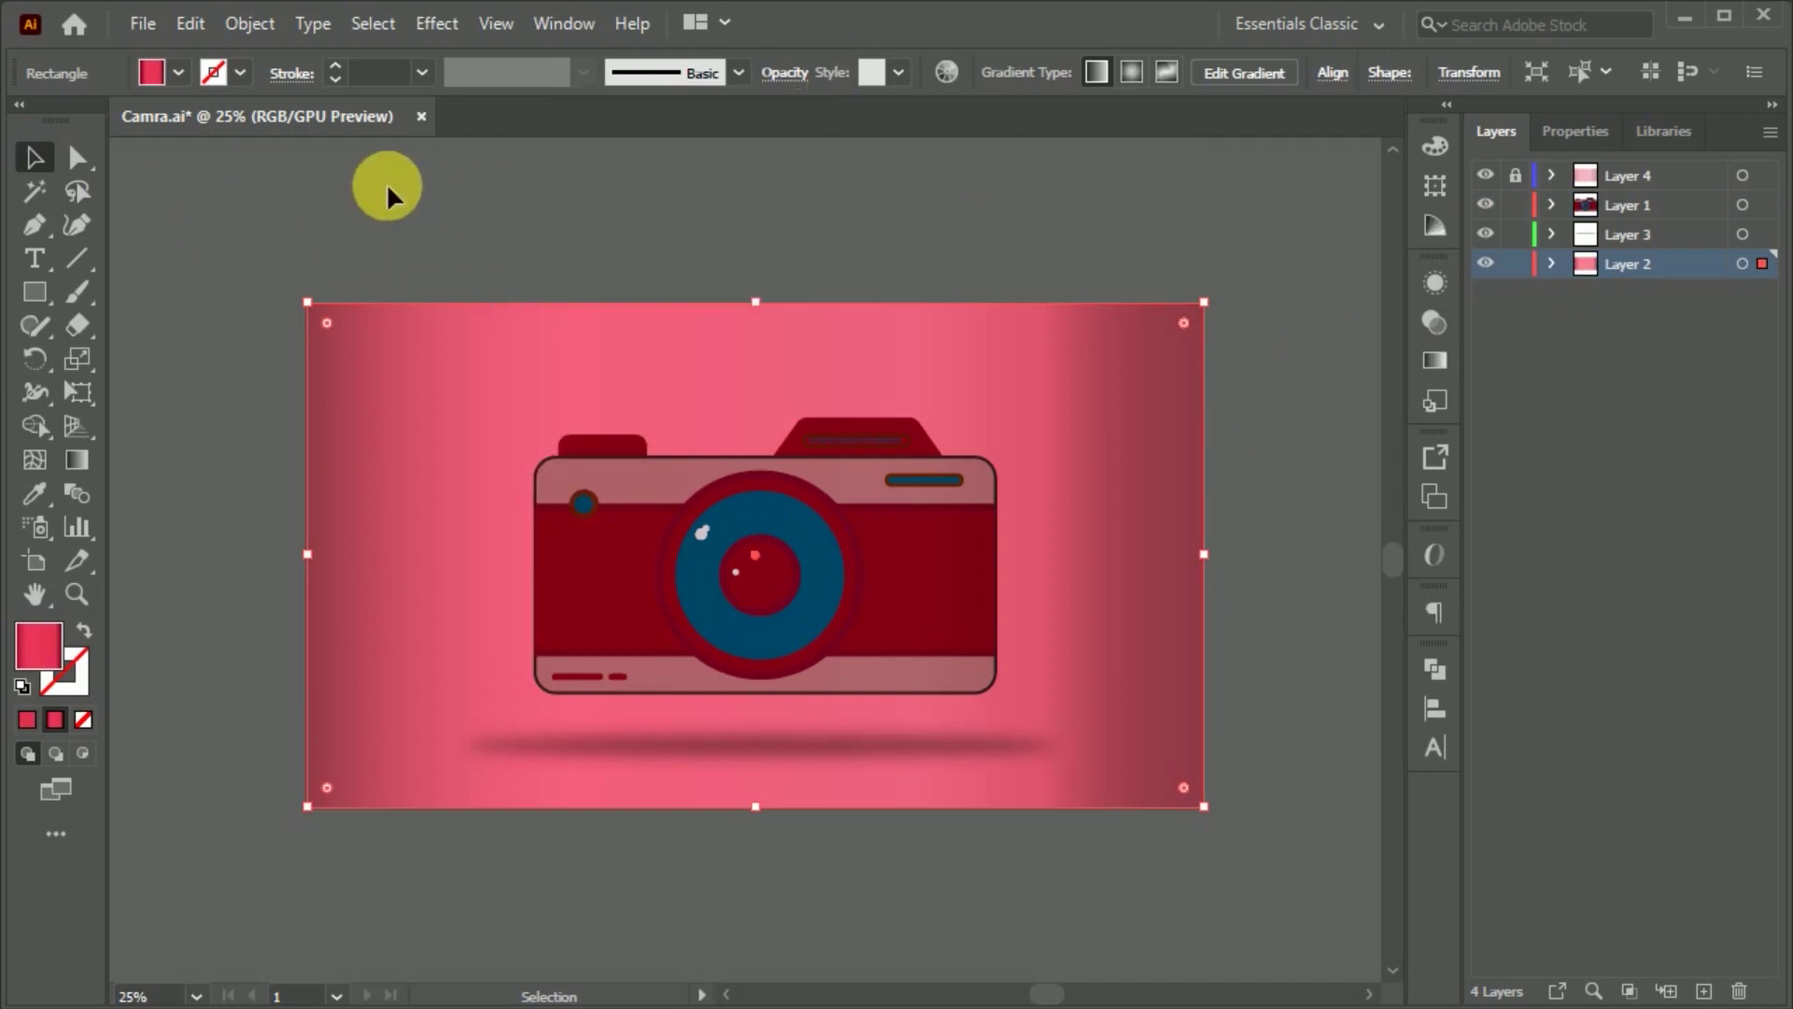
left_click(1501, 213)
left_click(939, 617)
scroll(928, 688, "up", 1)
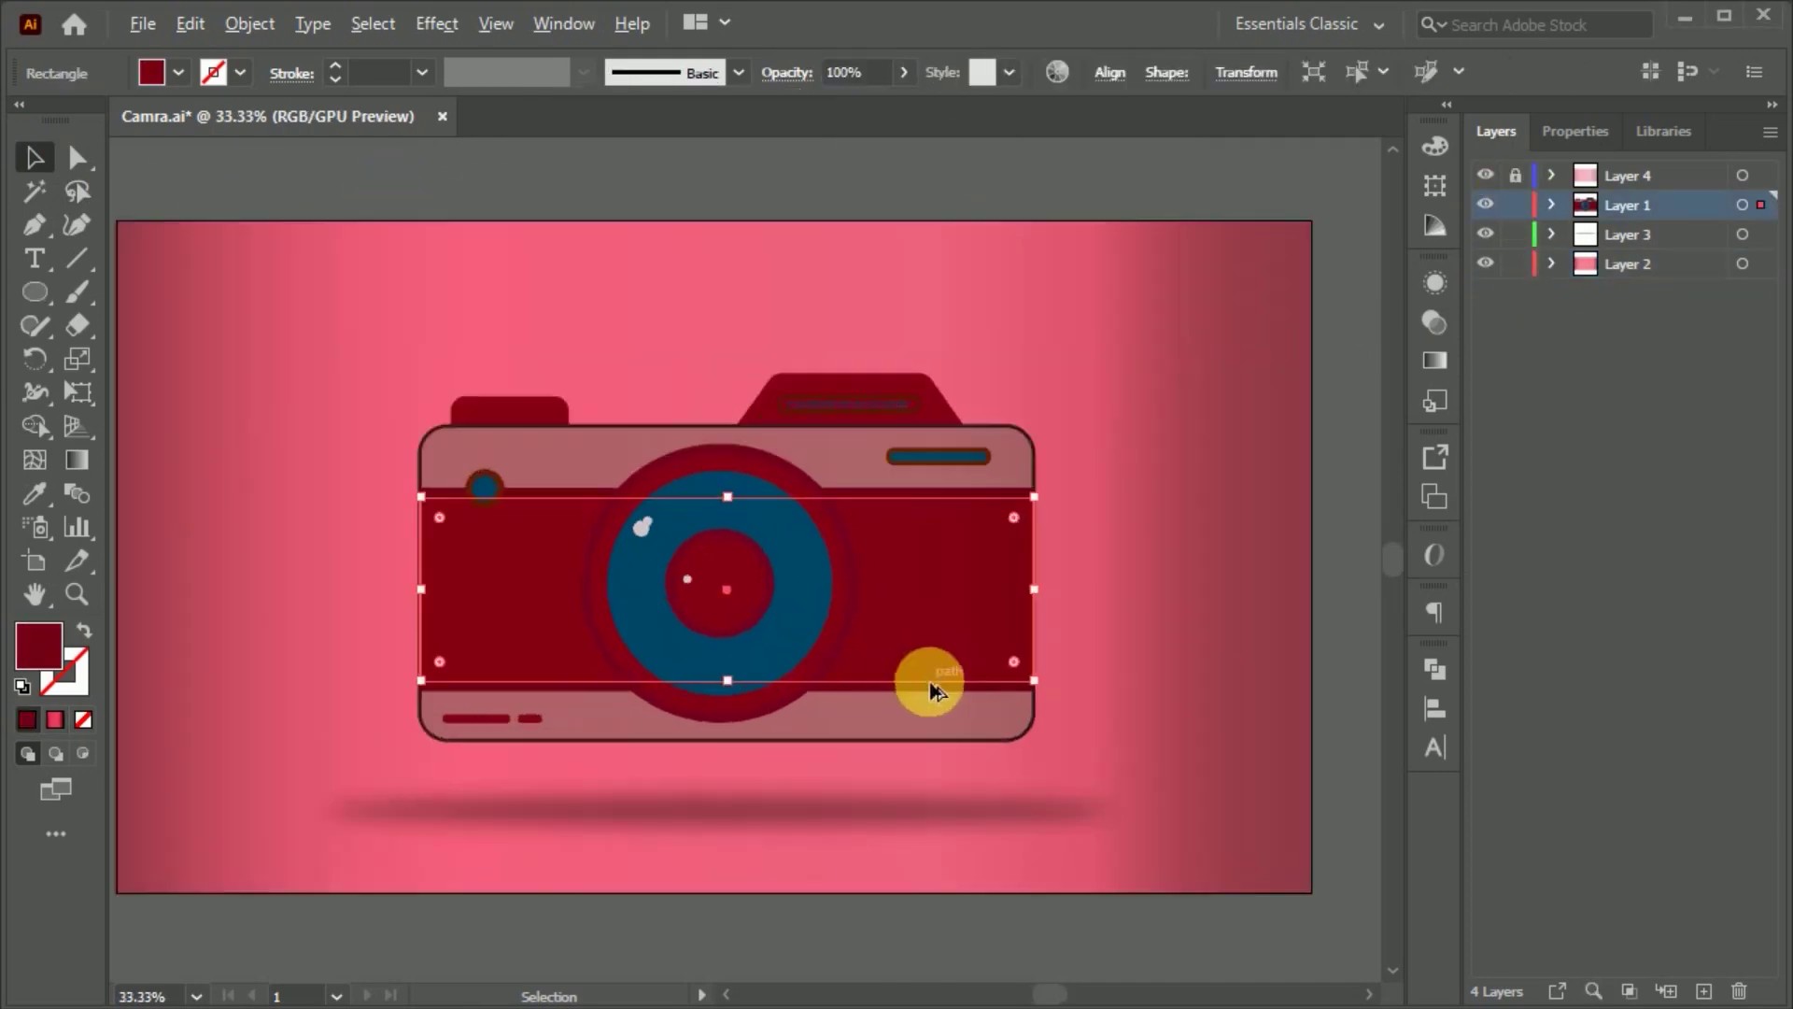
Step: Reduce the camera's middle band opacity to 85% and fade the top parts
left_click(1435, 360)
left_click(1435, 322)
left_click(1366, 312)
left_click_drag(1366, 350, 1321, 360)
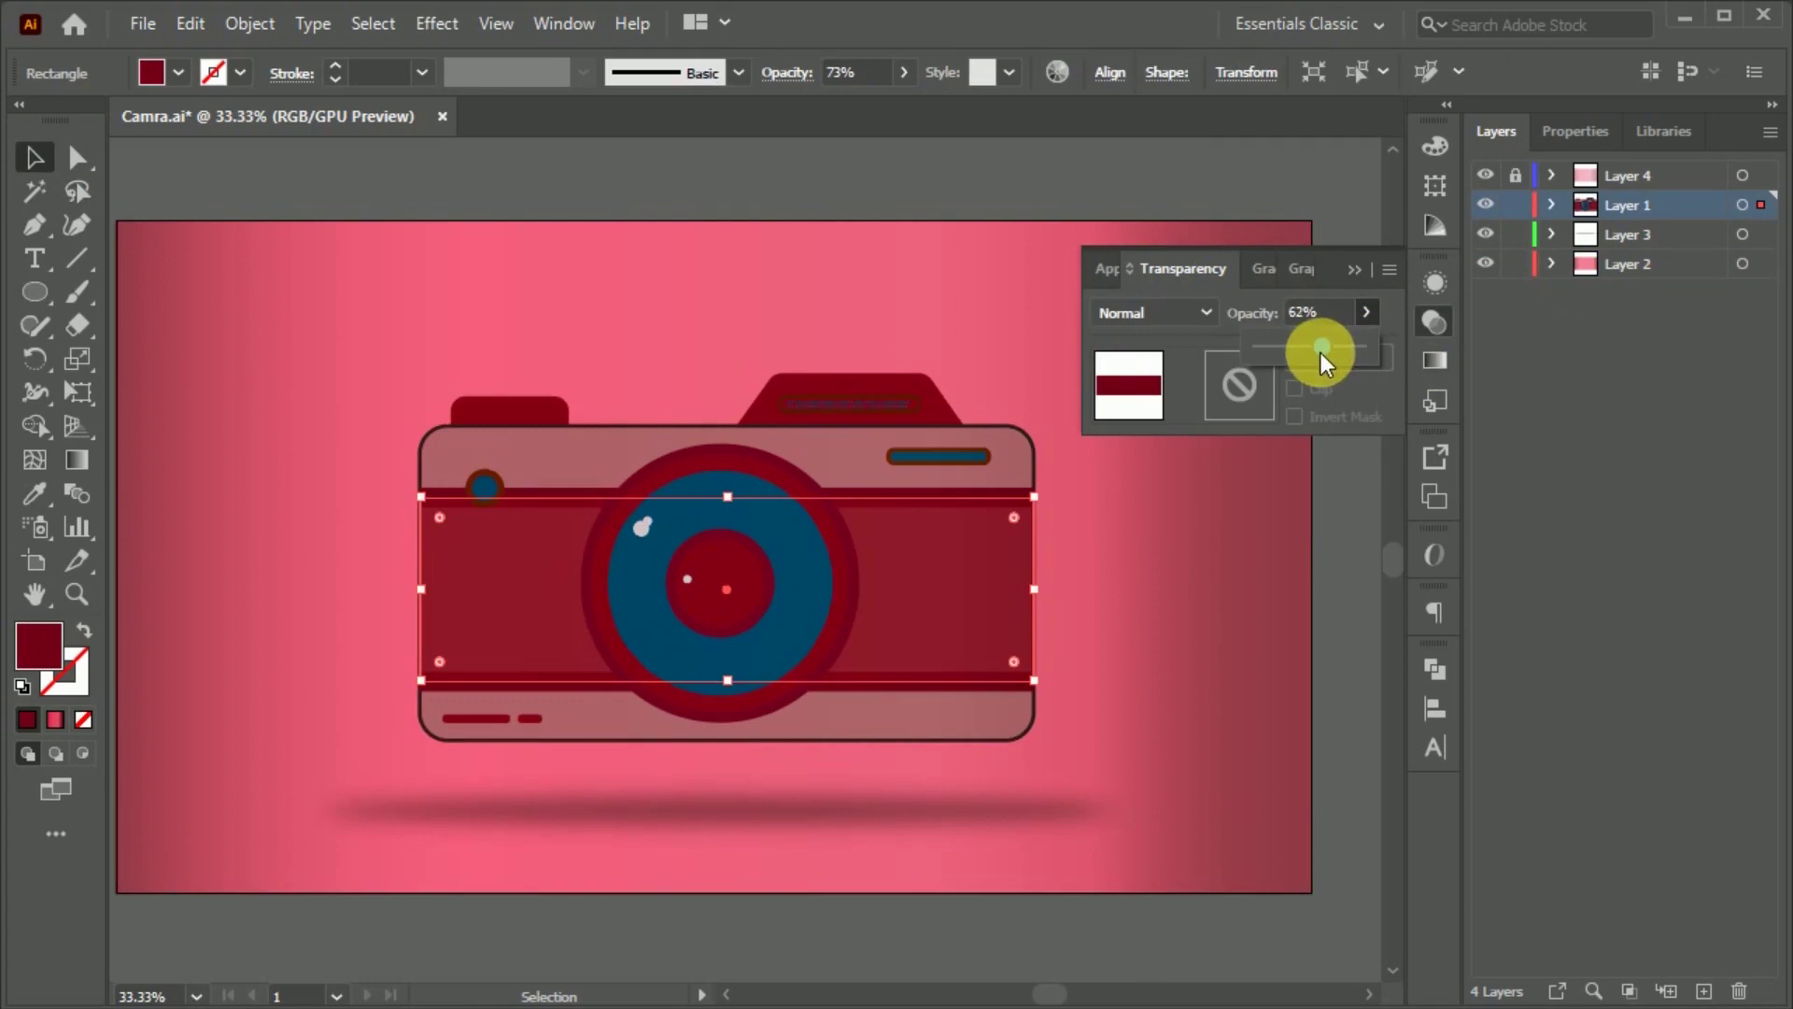
left_click(1434, 327)
left_click(813, 440)
left_click(905, 72)
mouse_move(873, 108)
left_mouse_down()
mouse_move(855, 109)
mouse_move(881, 108)
left_mouse_up()
Step: Lower the band rectangle's and lens ring's opacity, then deselect everything
left_click(961, 687)
left_click(904, 72)
left_click(689, 175)
scroll(701, 661, "up", 1)
left_click(700, 661)
left_click(904, 72)
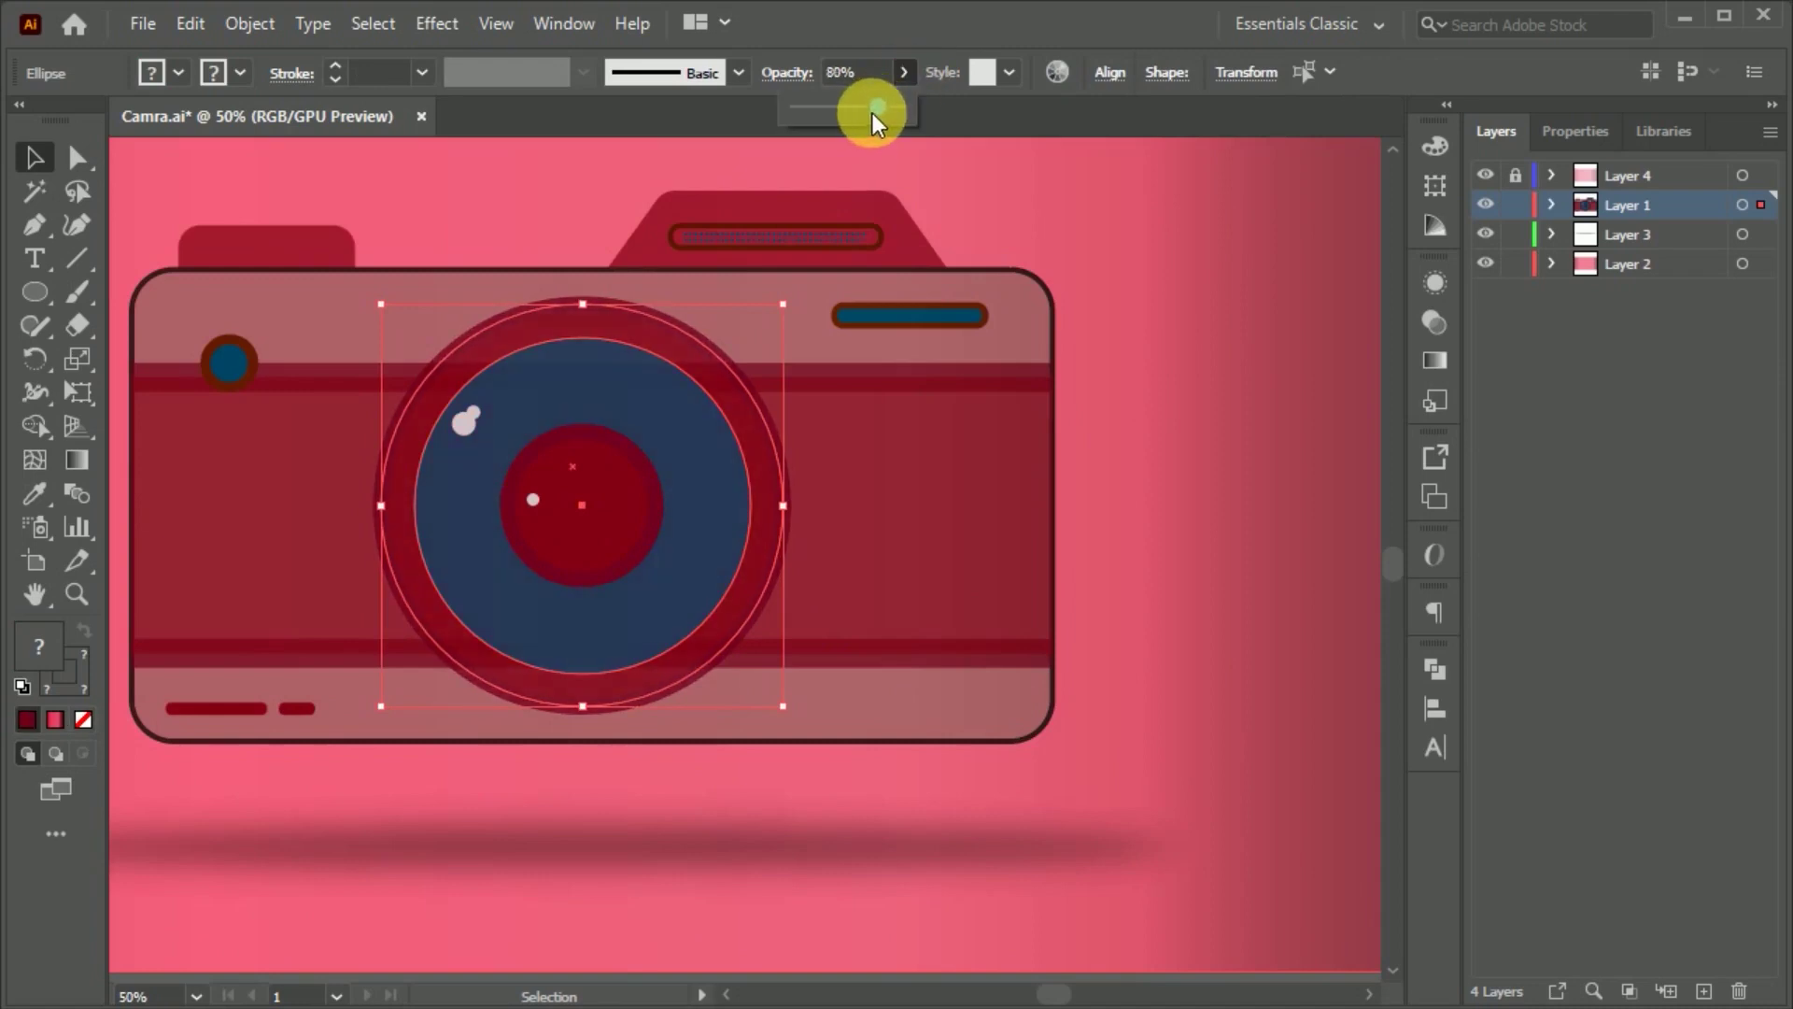
scroll(869, 496, "down", 1)
key("ctrl+shift+a")
scroll(897, 513, "down", 1)
scroll(897, 513, "up", 1)
scroll(938, 916, "down", 1)
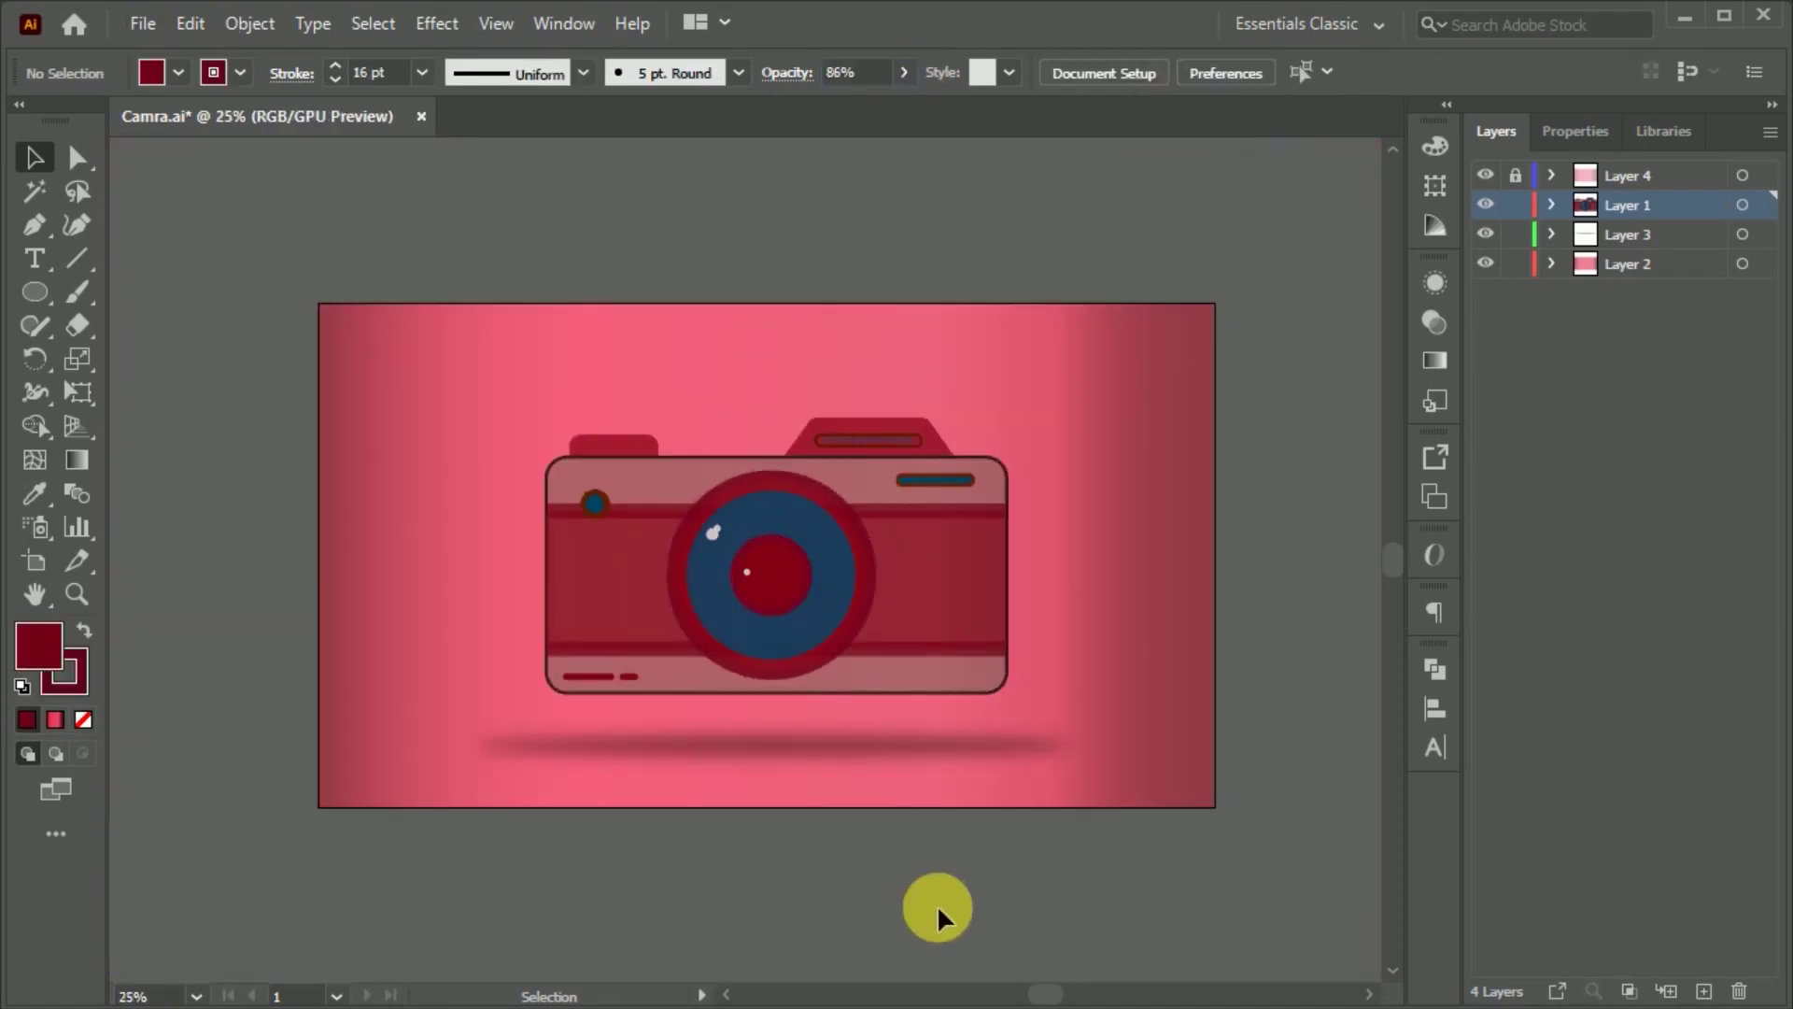